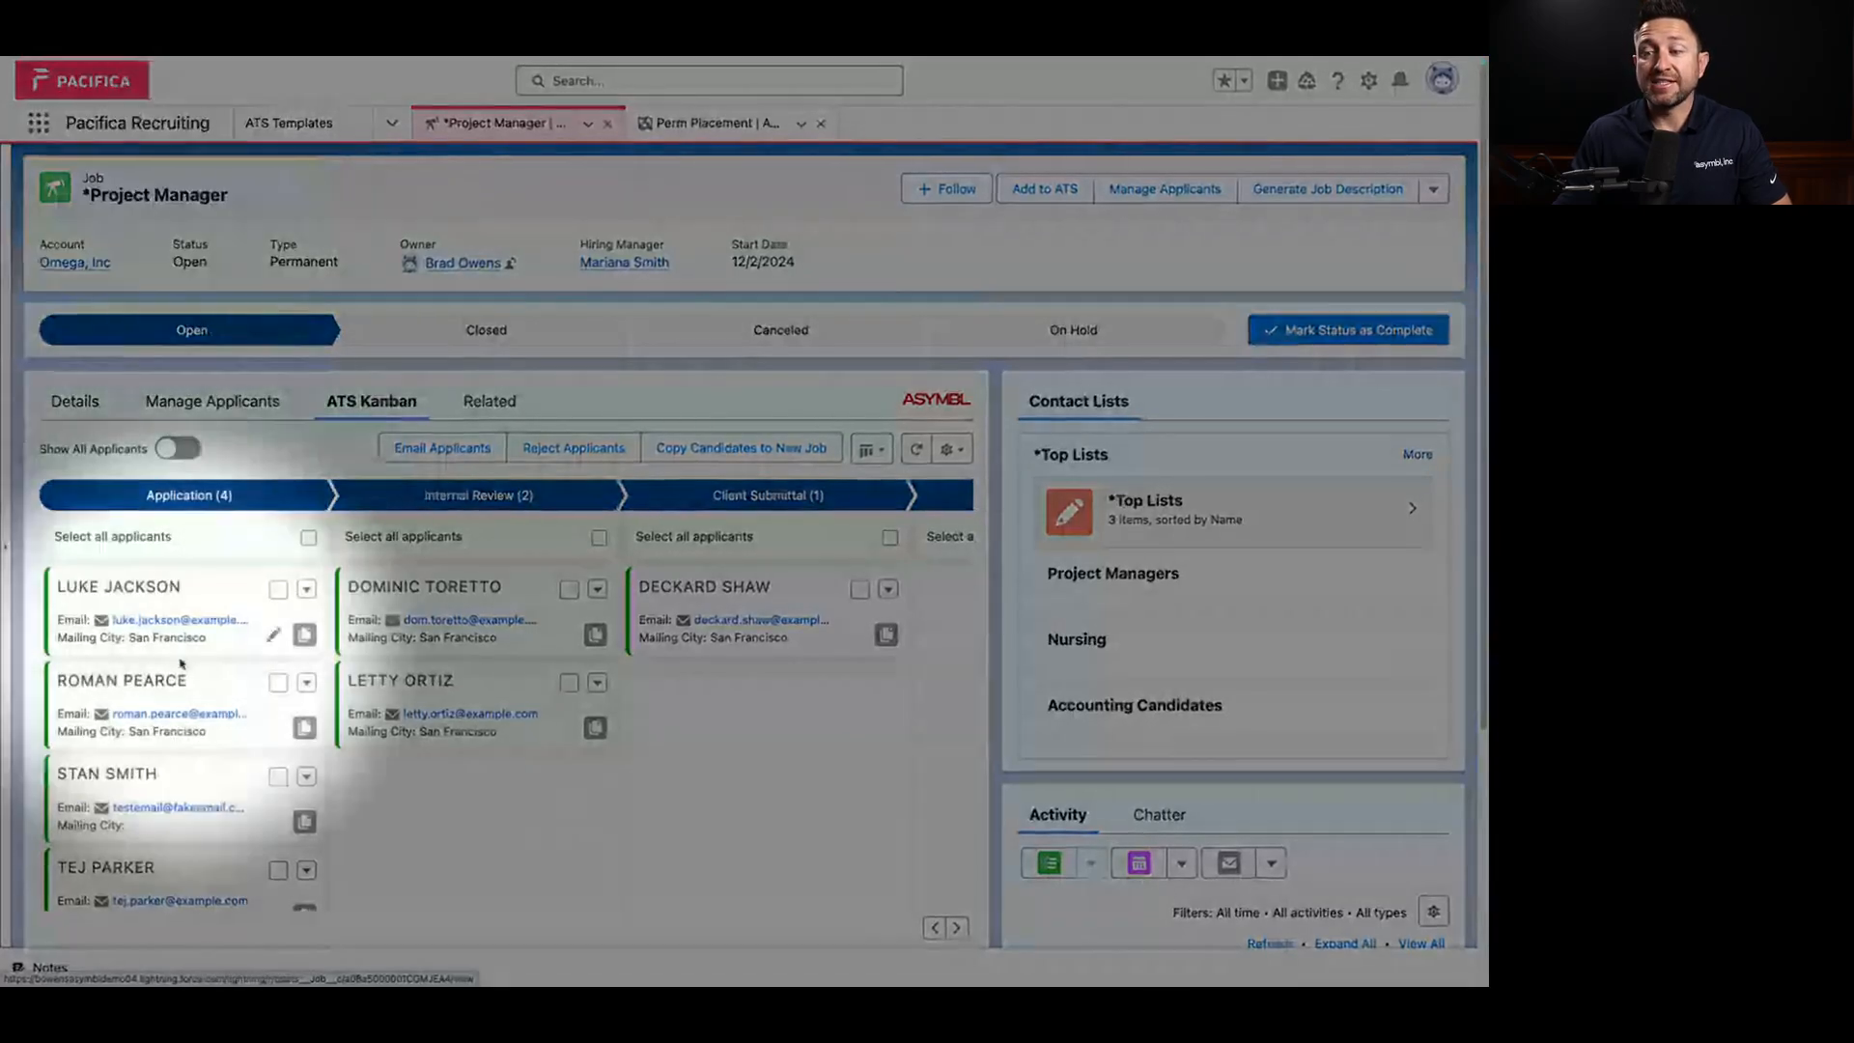
# Step: Examine the applicant stages on the Project Manager job's ATS Kanban board, from Application through Placement
pyautogui.hscroll(5, 221, 627)
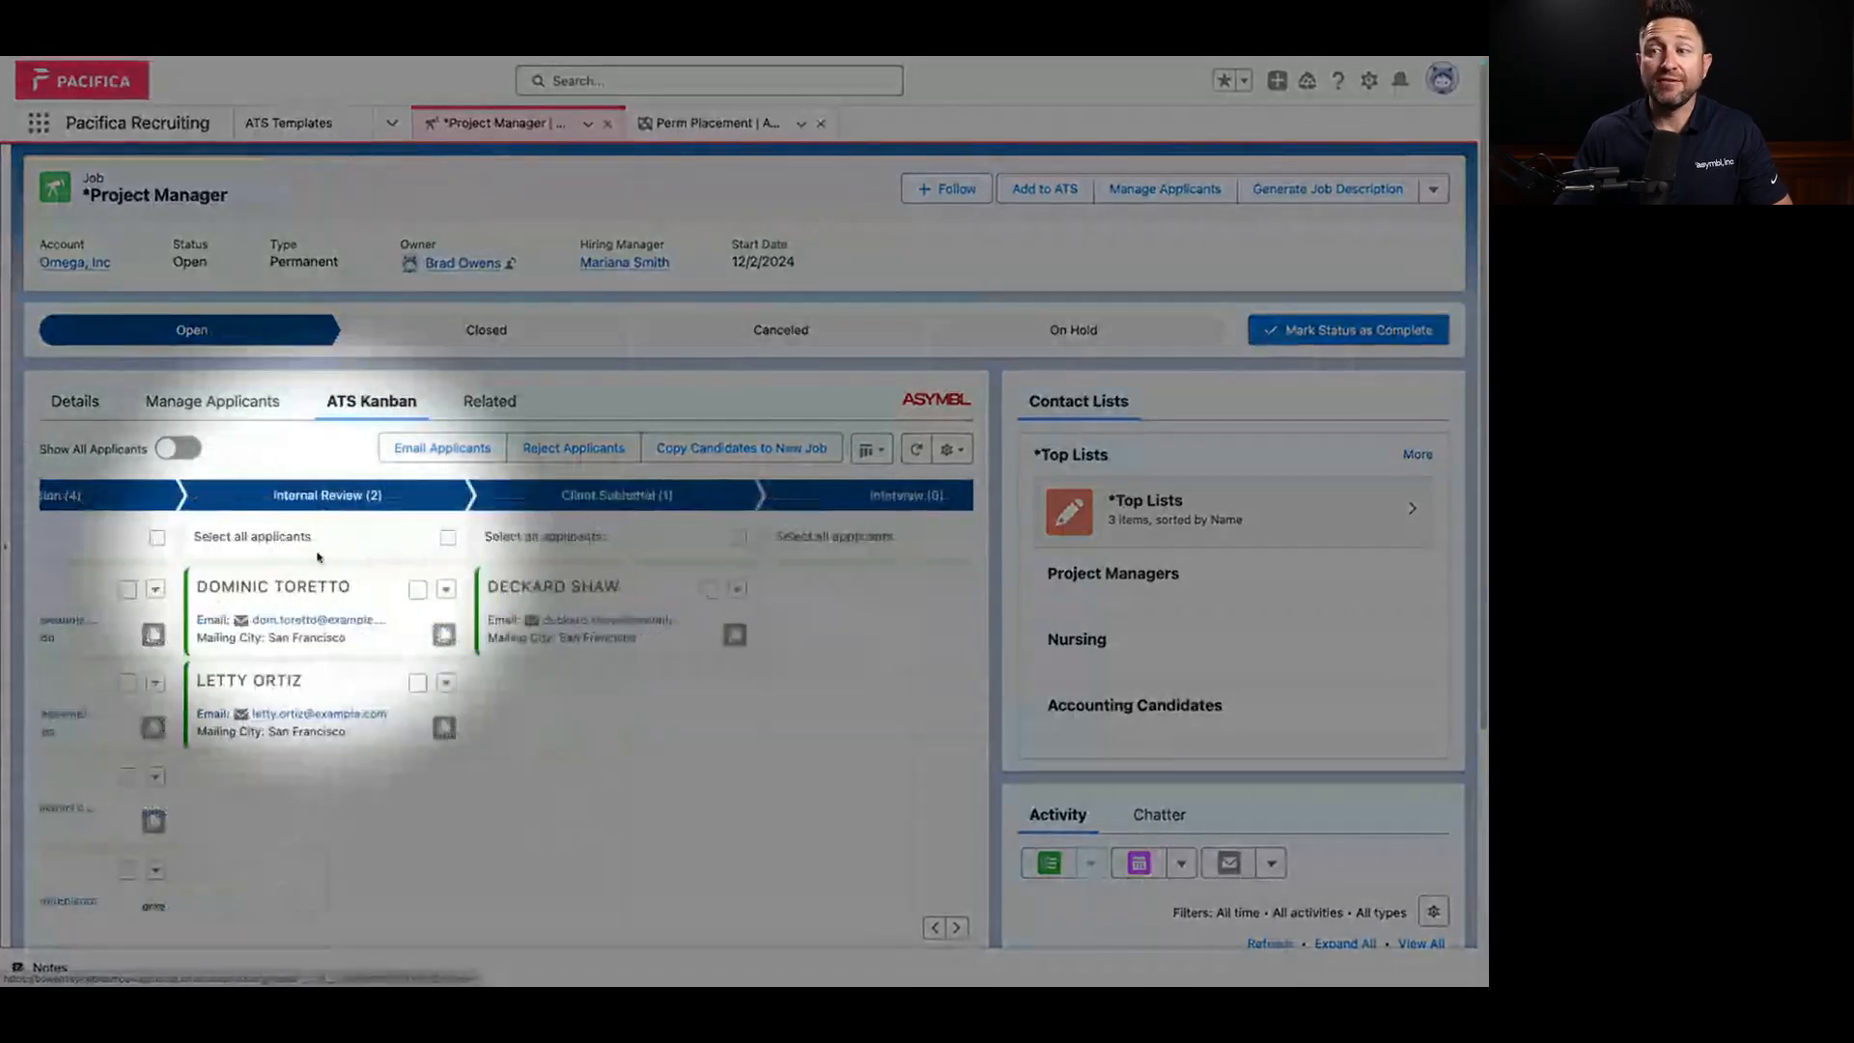
pyautogui.hscroll(10, 320, 558)
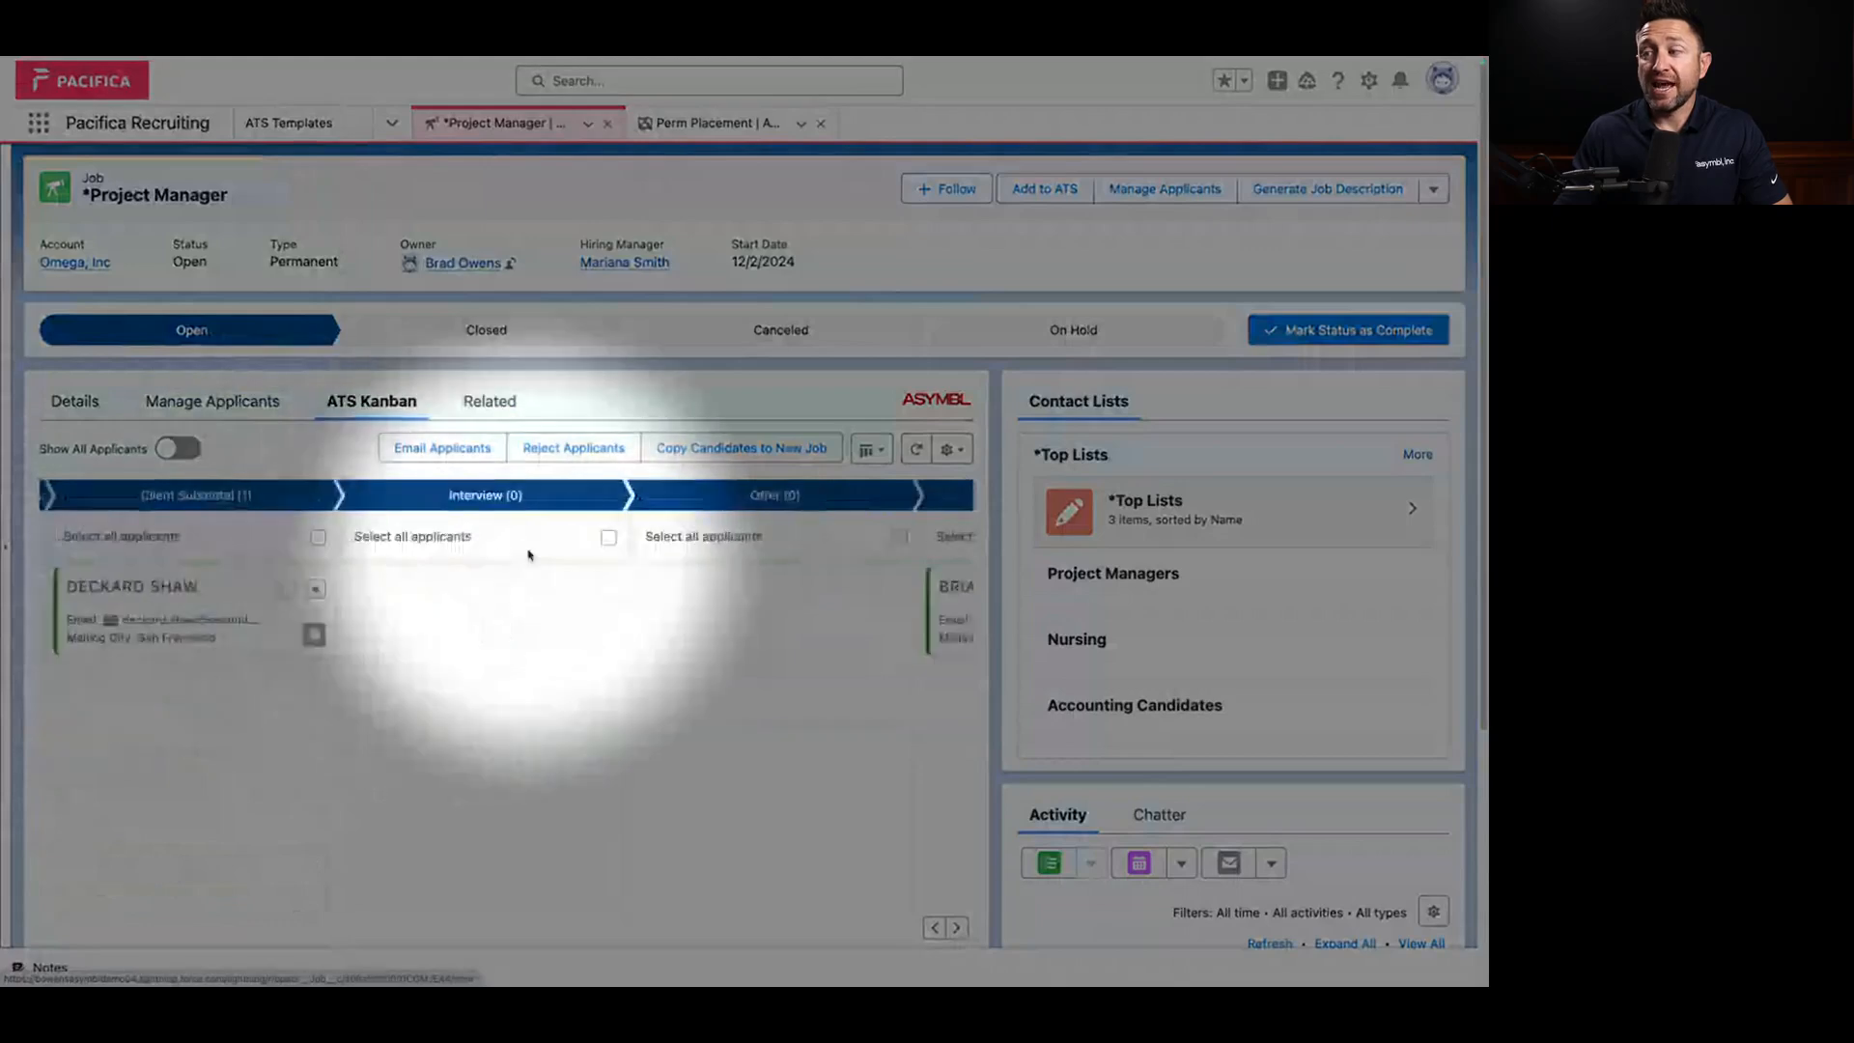
pyautogui.hscroll(3, 582, 545)
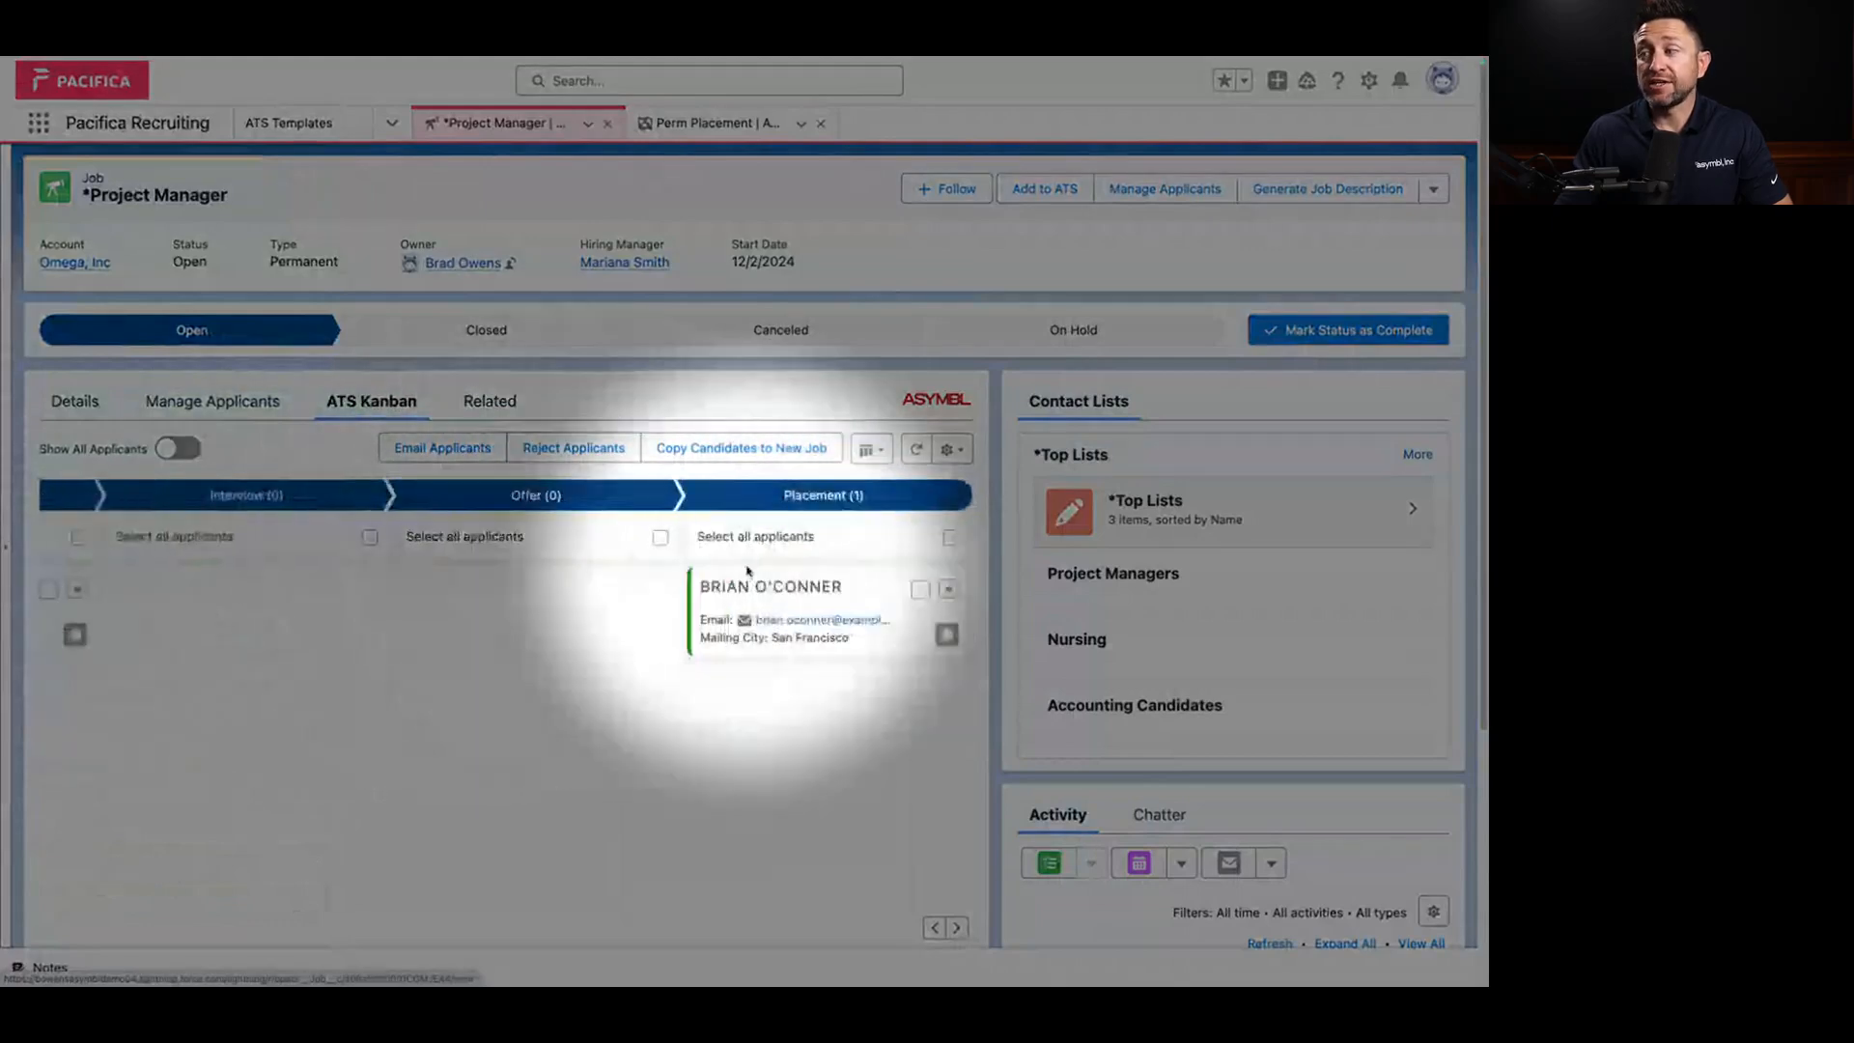
pyautogui.hscroll(-6, 820, 551)
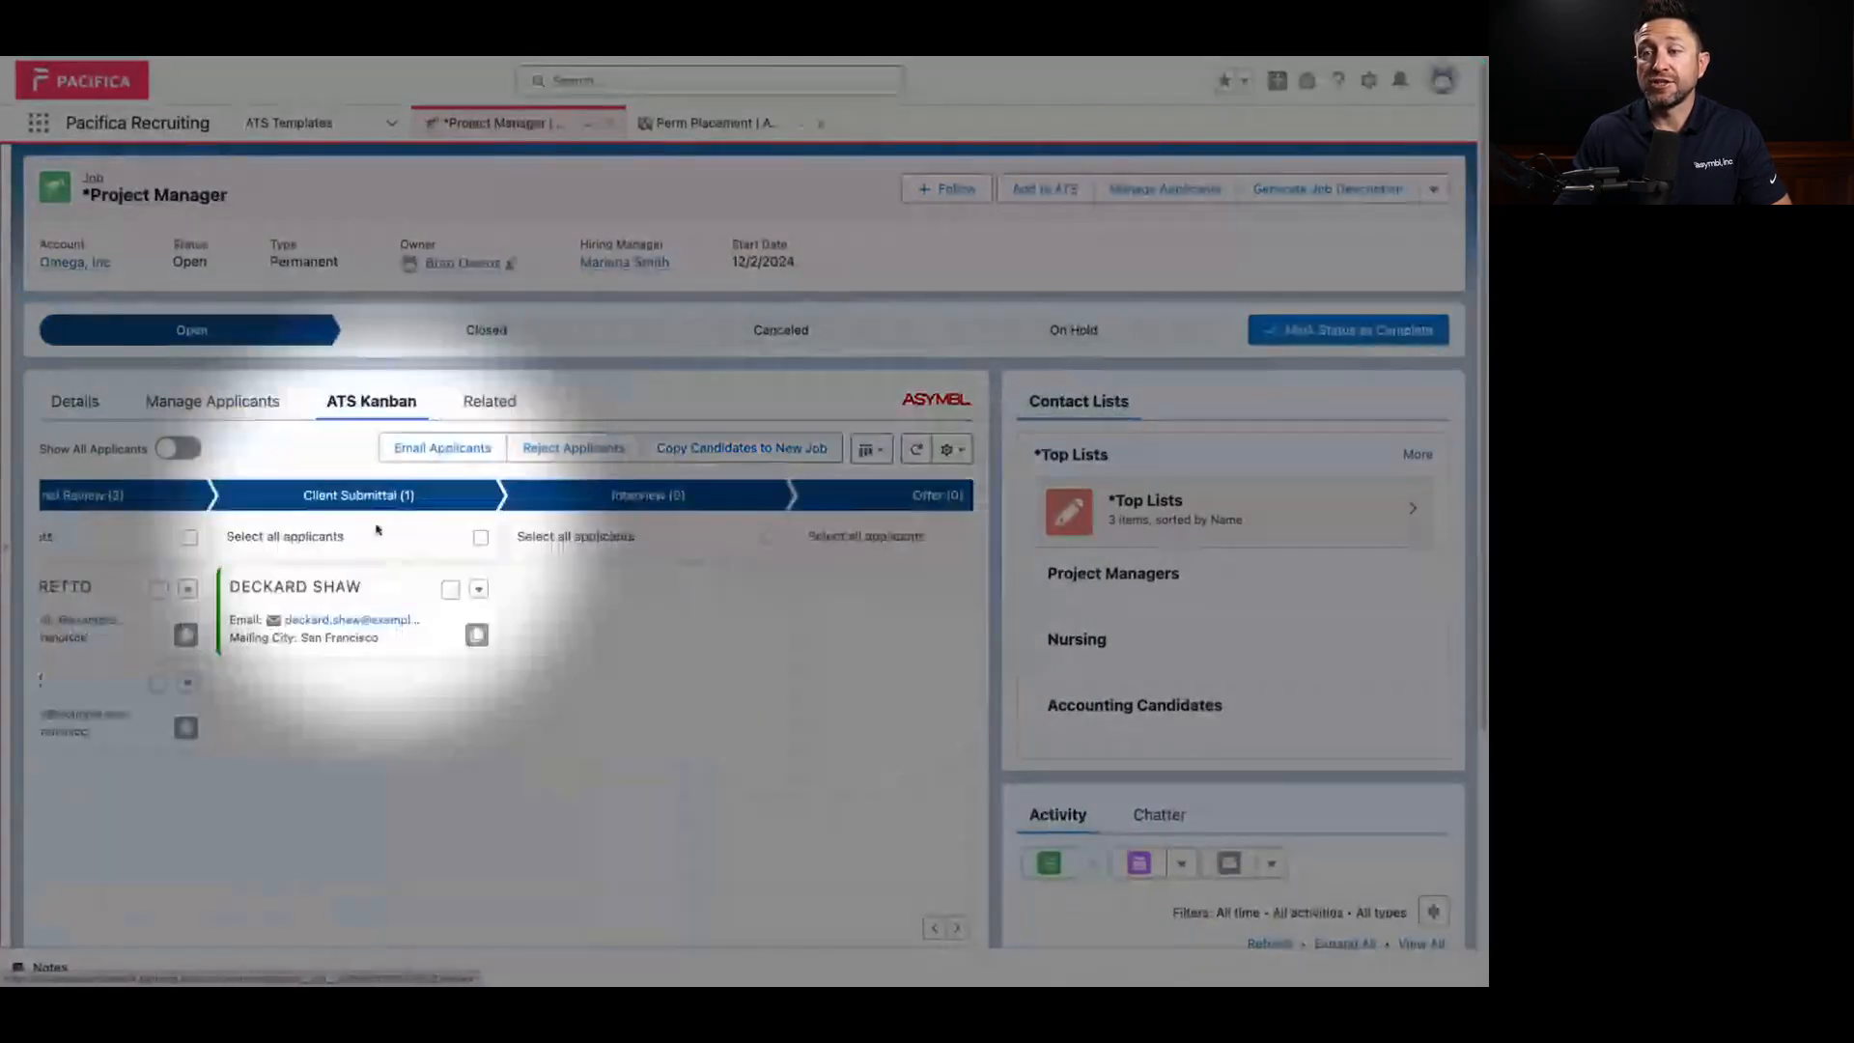
pyautogui.hscroll(-4, 378, 529)
pyautogui.hscroll(-2, 226, 523)
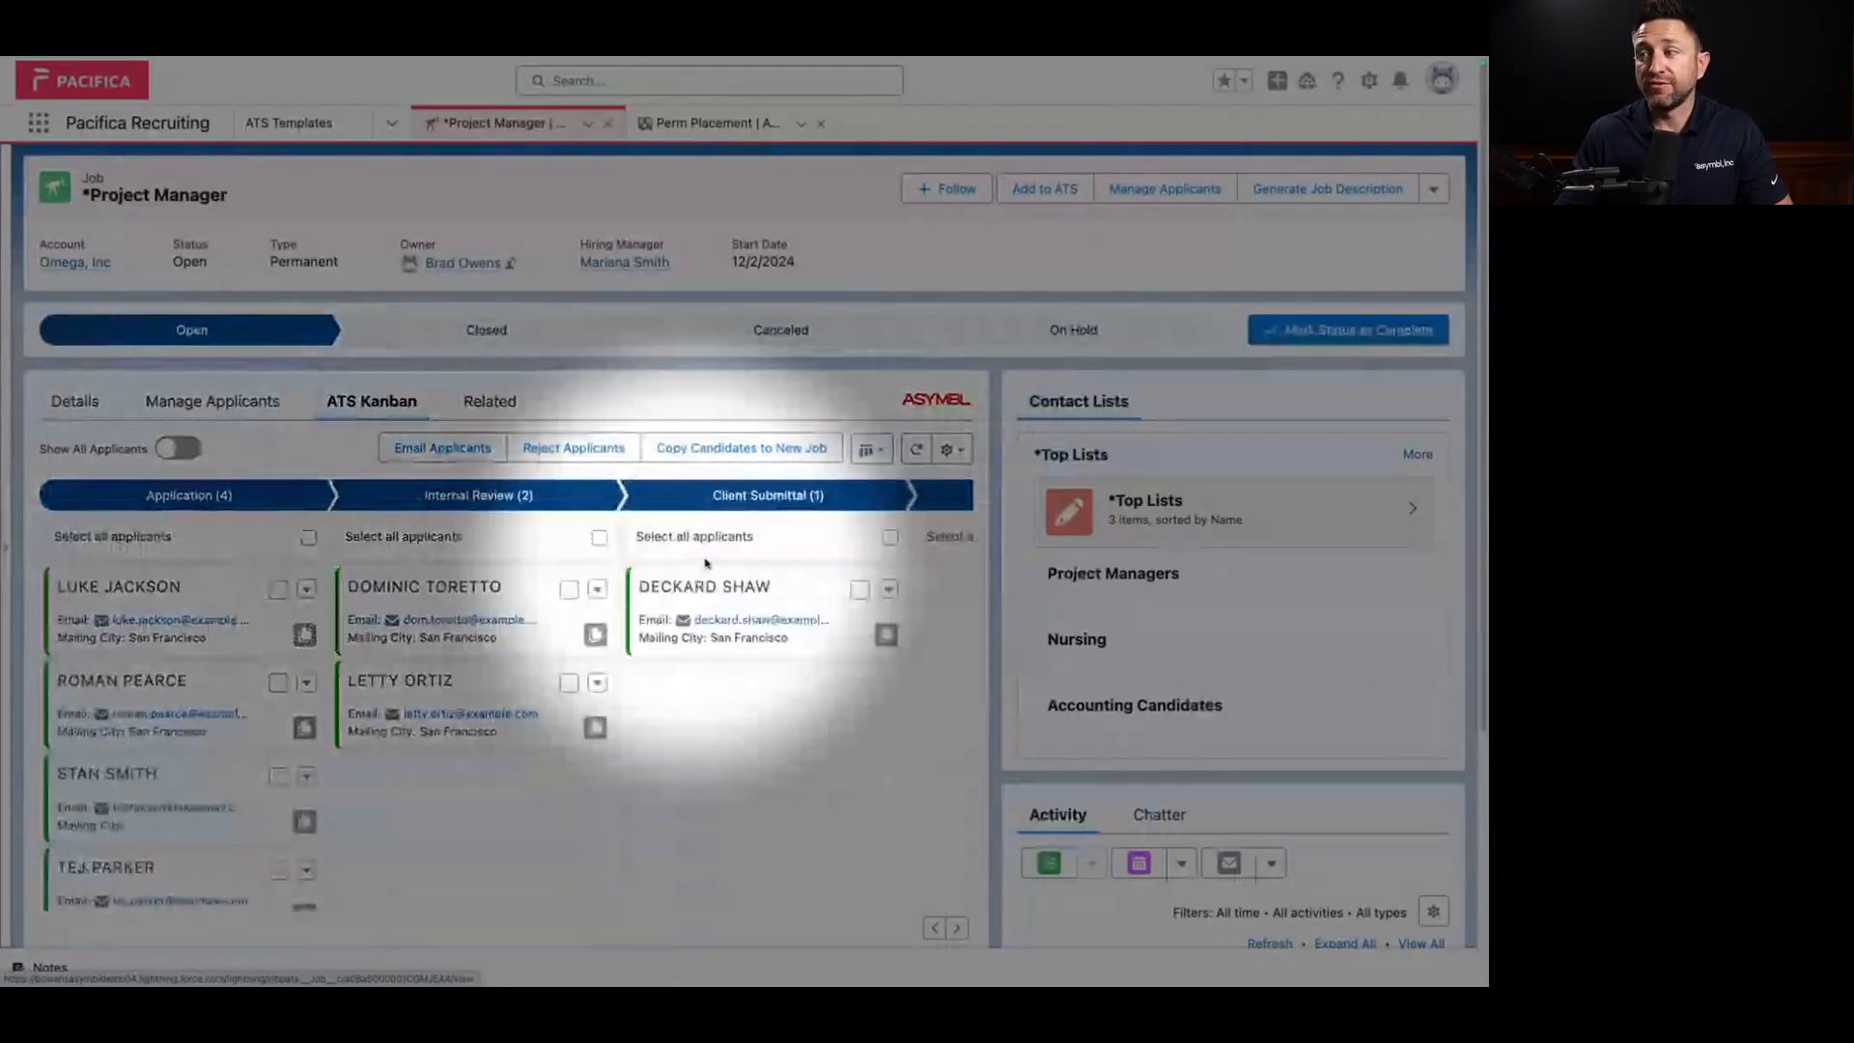
pyautogui.hscroll(1, 772, 518)
pyautogui.hscroll(3, 772, 519)
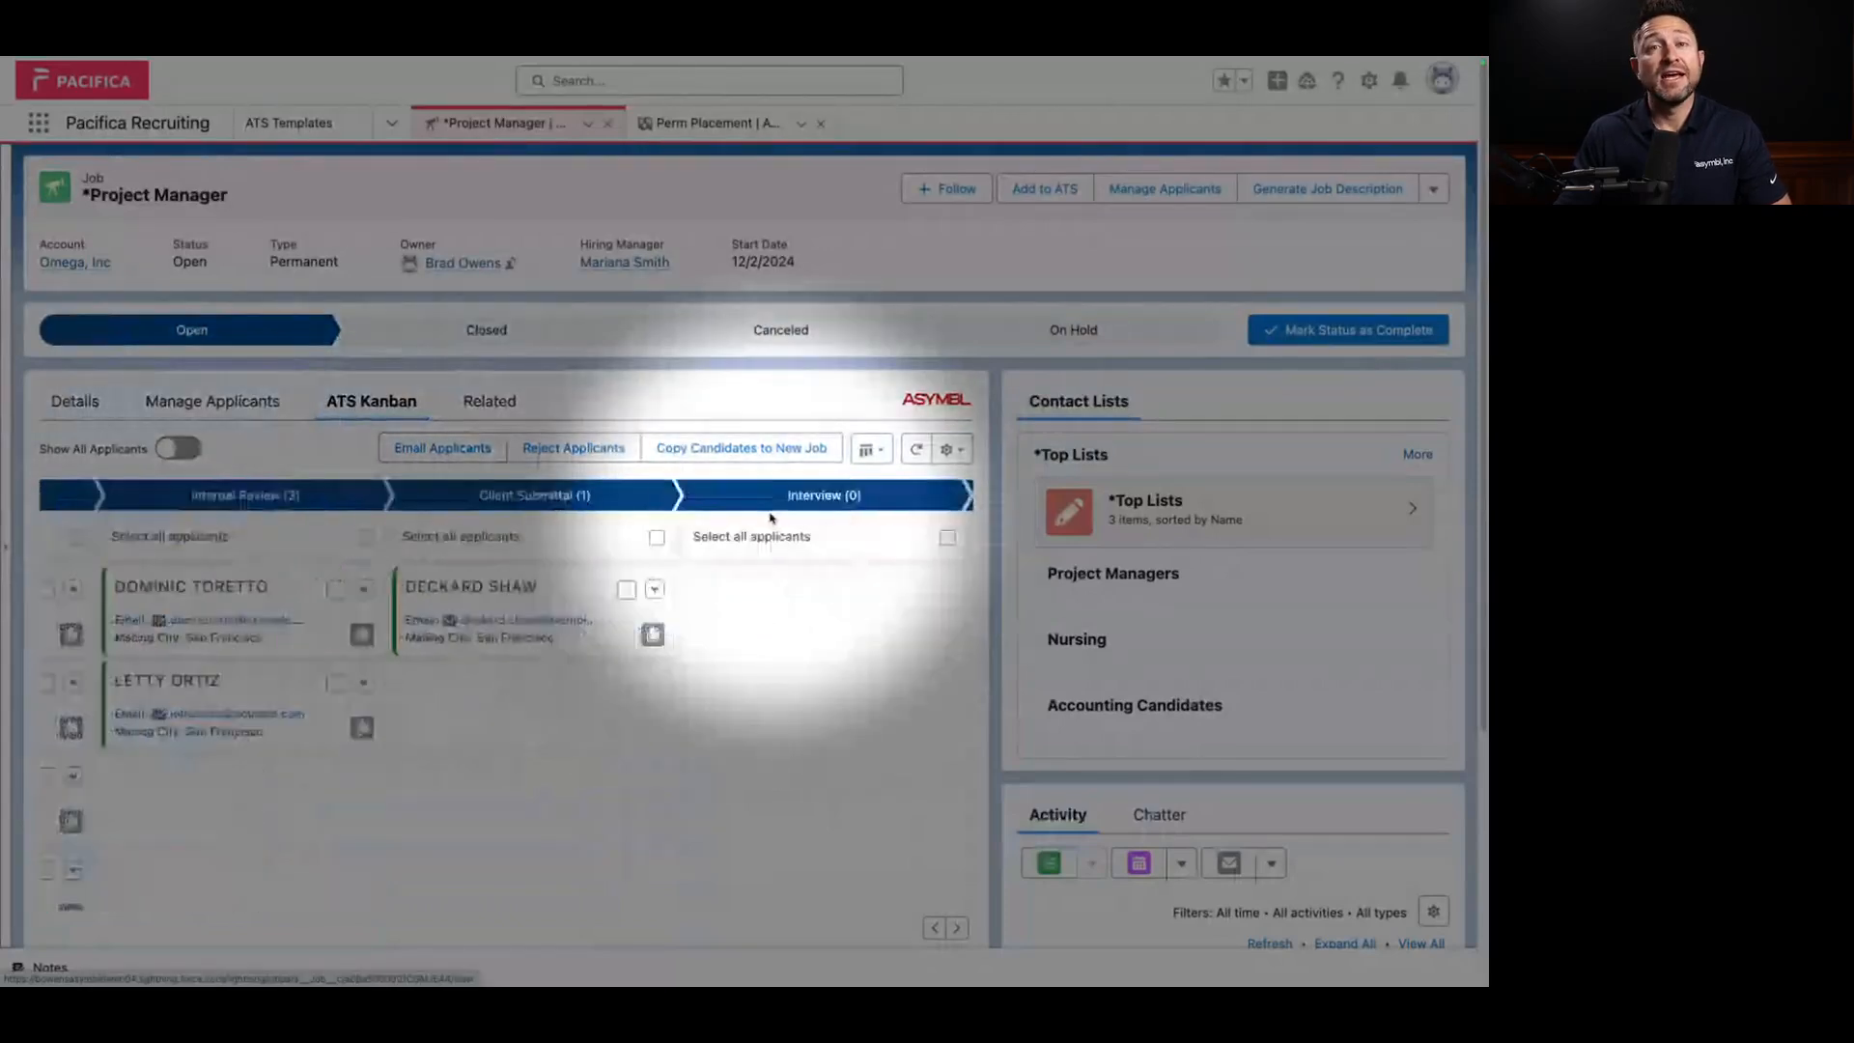
pyautogui.hscroll(4, 773, 518)
pyautogui.hscroll(2, 663, 529)
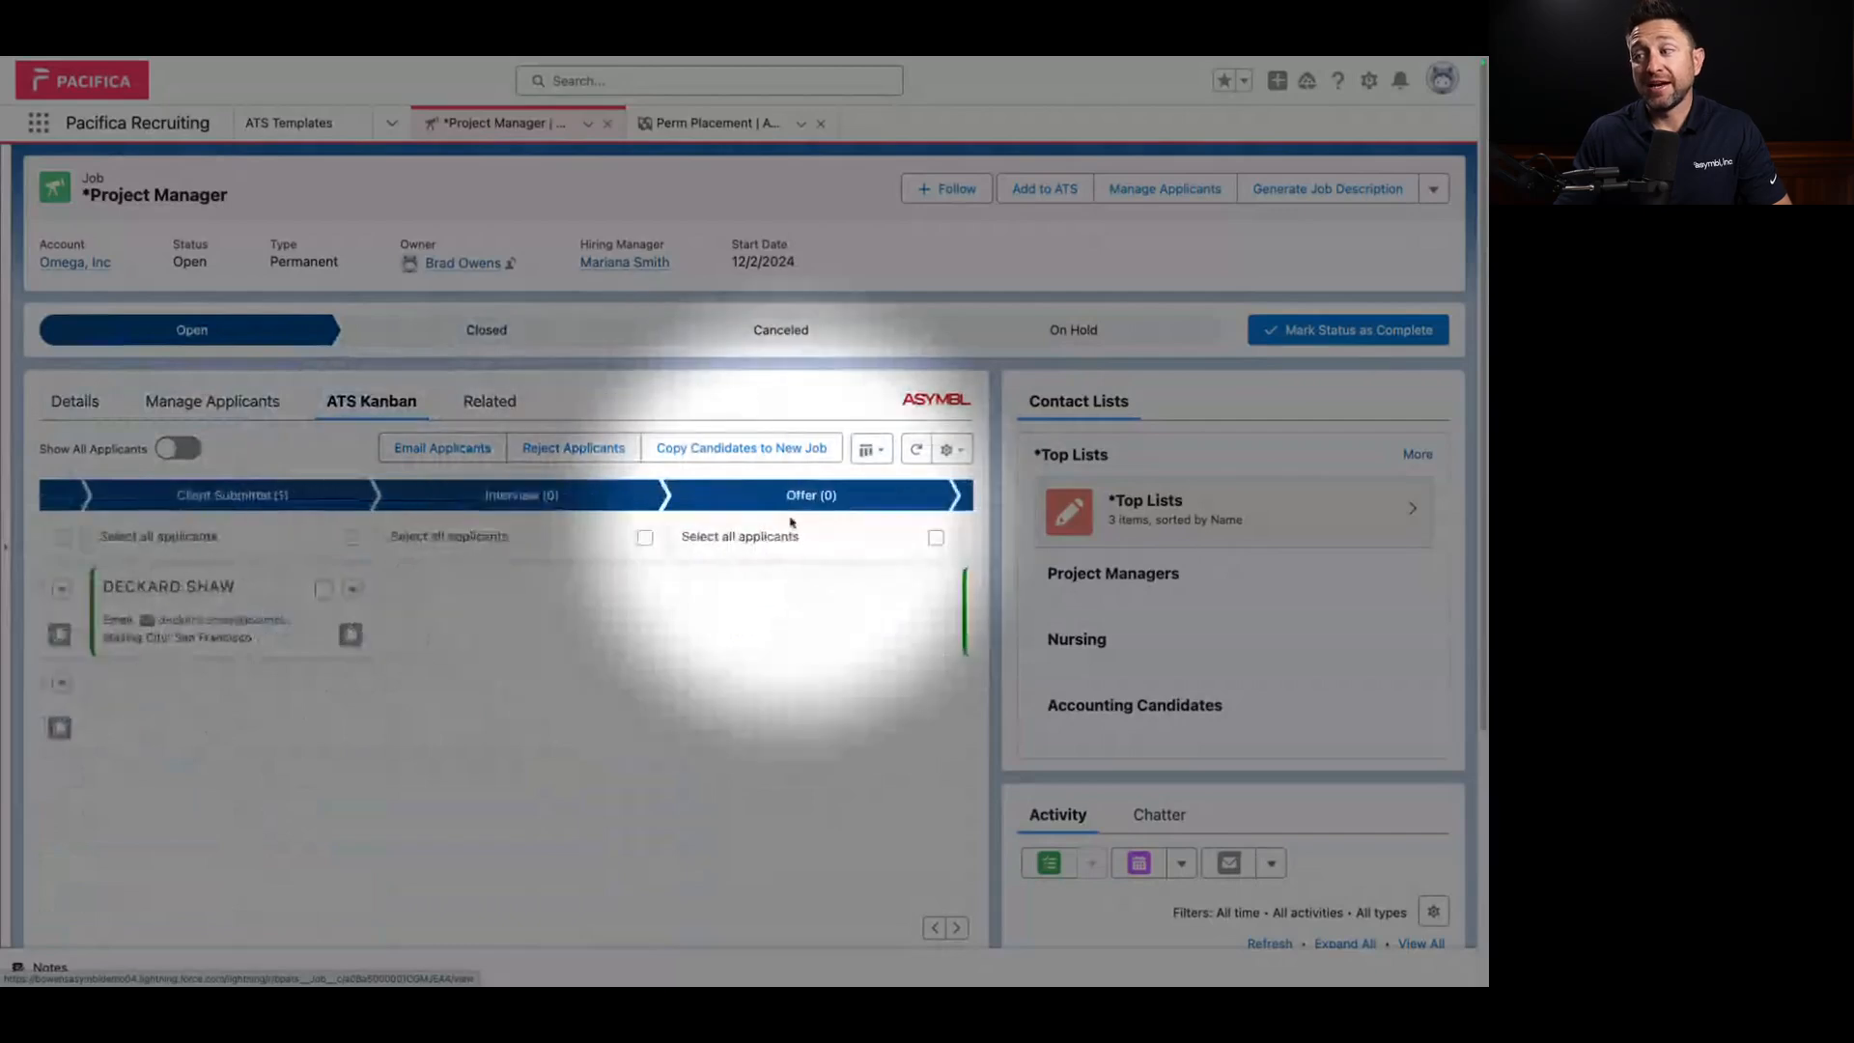
pyautogui.hscroll(-6, 782, 525)
pyautogui.hscroll(-4, 541, 529)
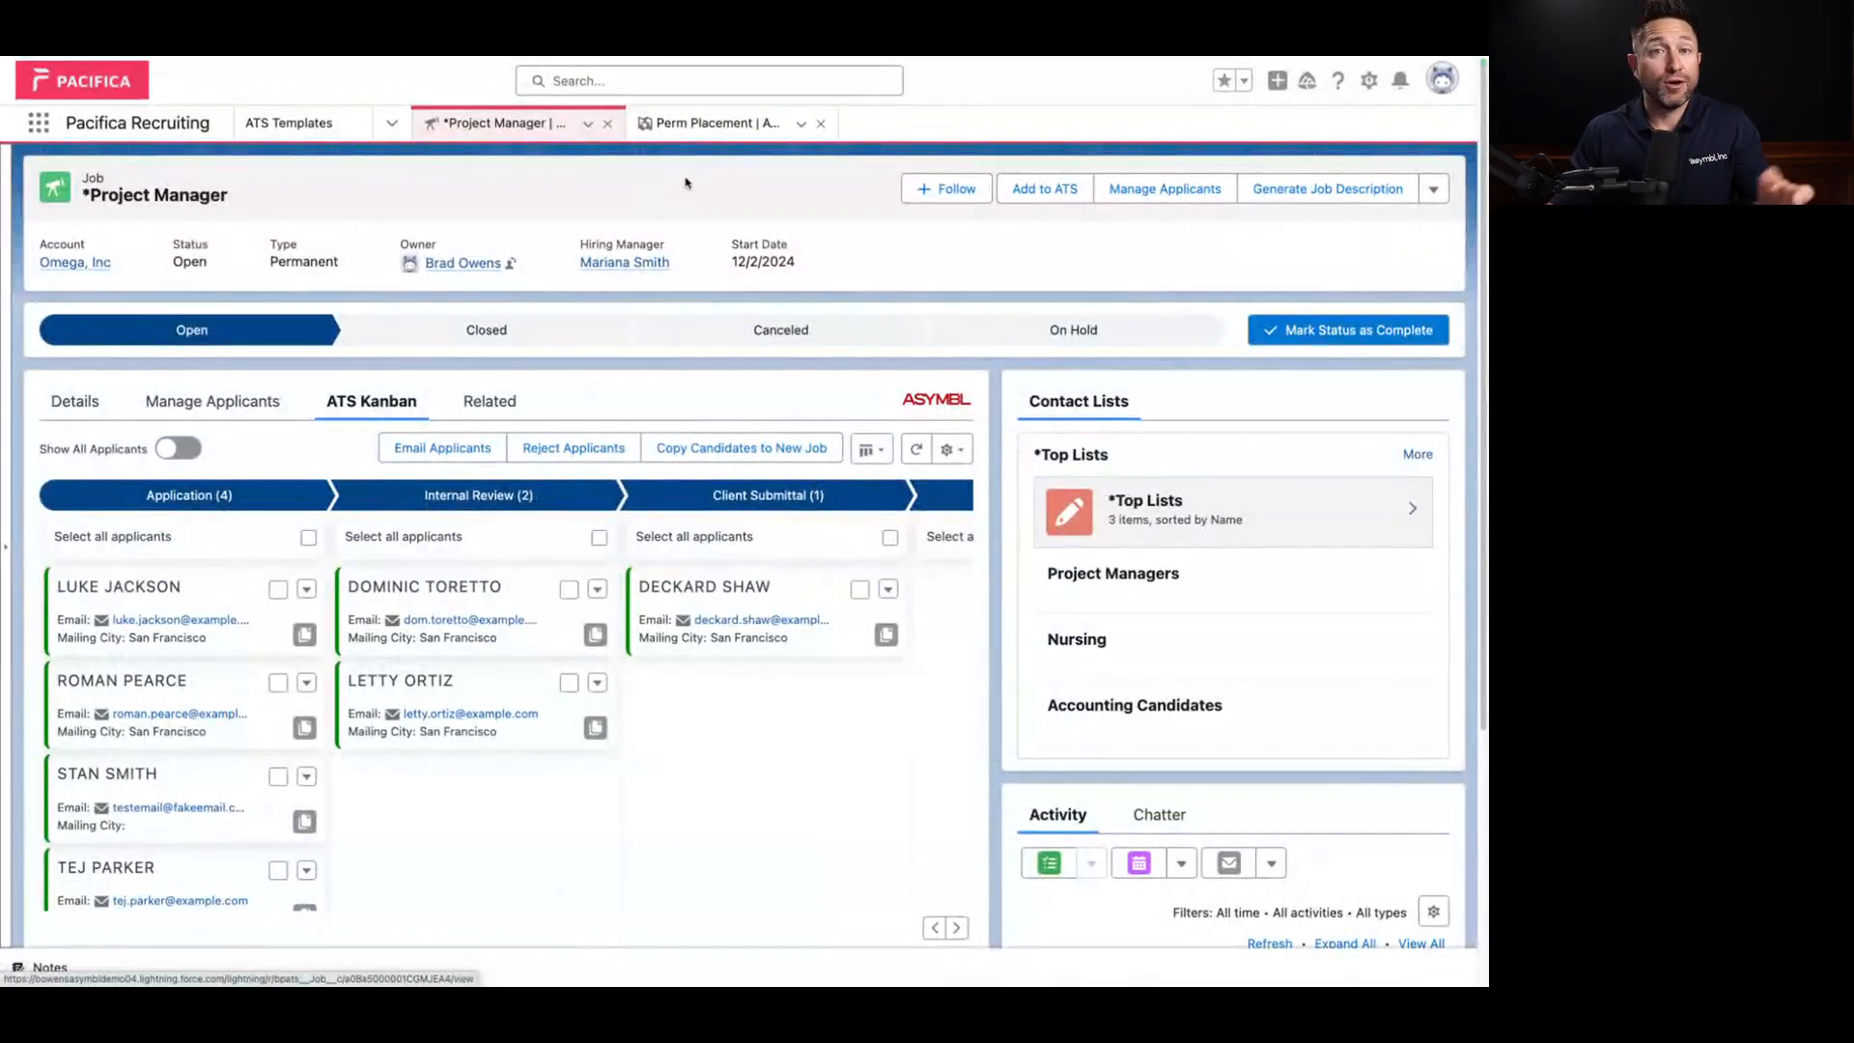
# Step: Open the Perm Placement ATS template and expand its Internal Review stage to view the details
pyautogui.click(716, 128)
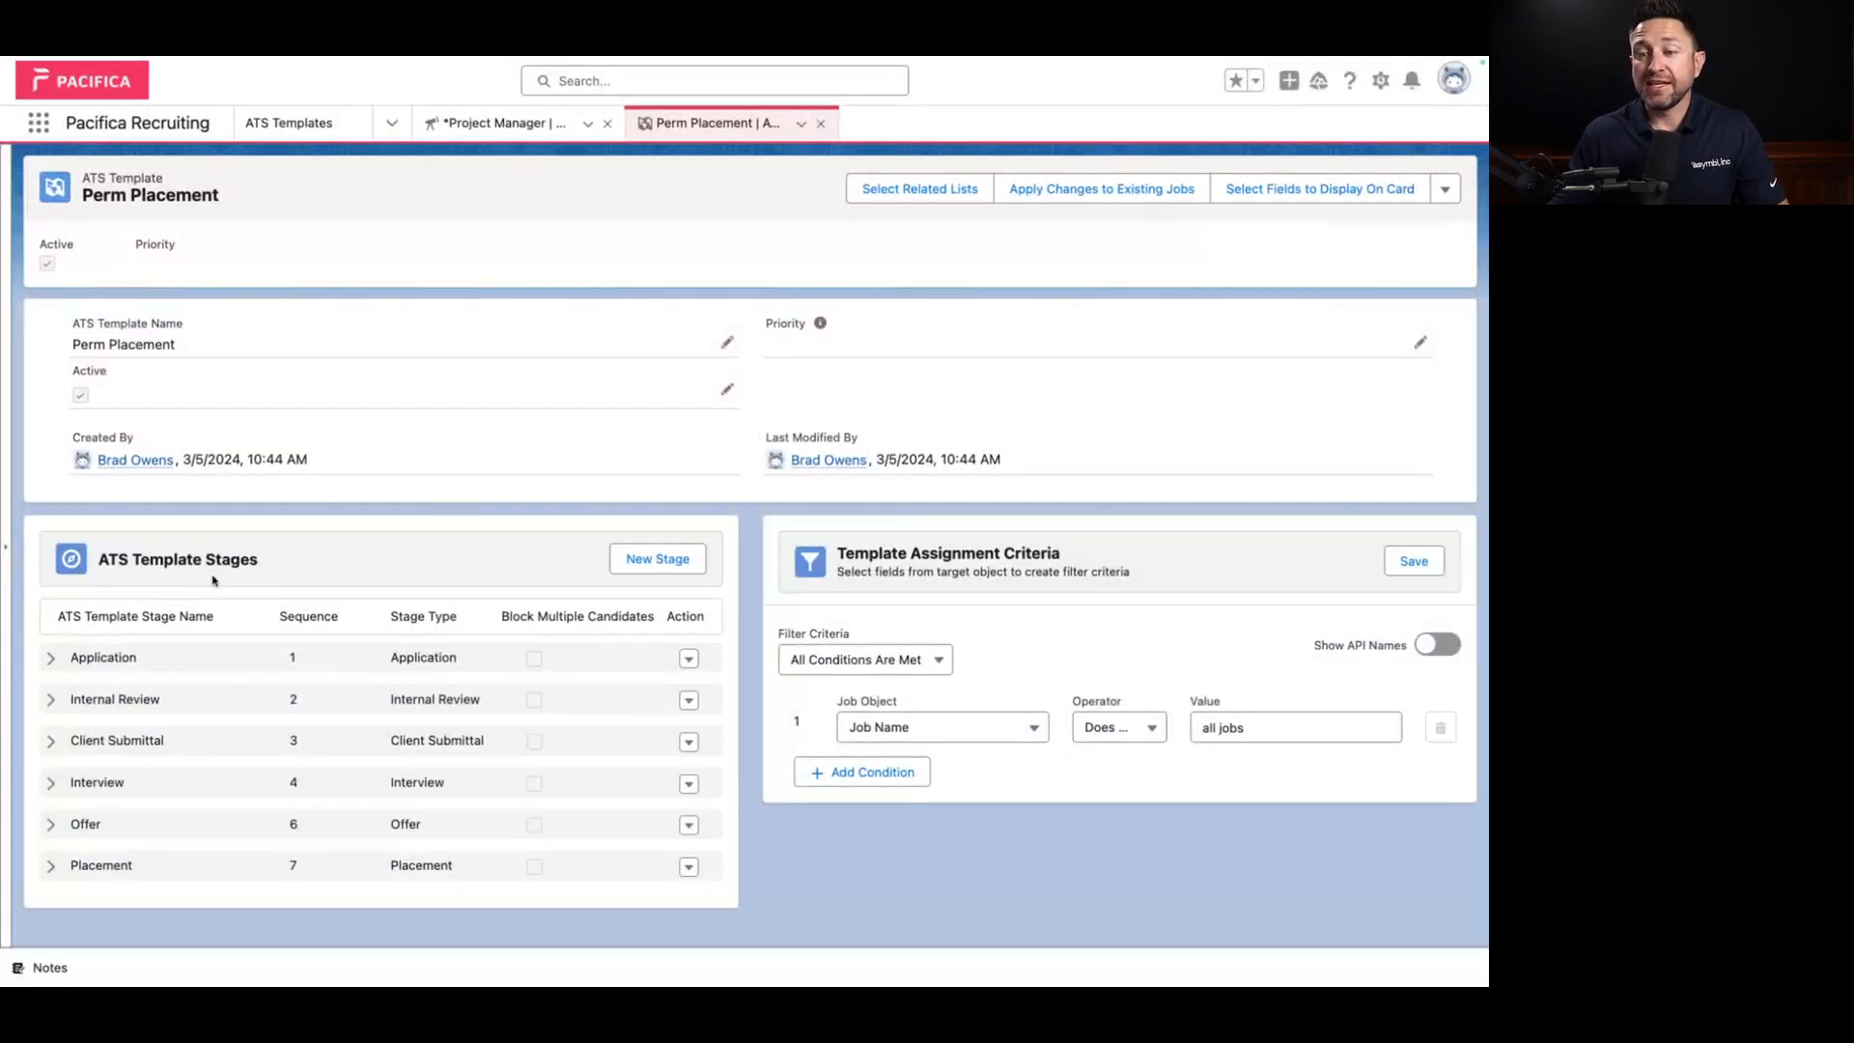
pyautogui.click(51, 699)
pyautogui.click(51, 845)
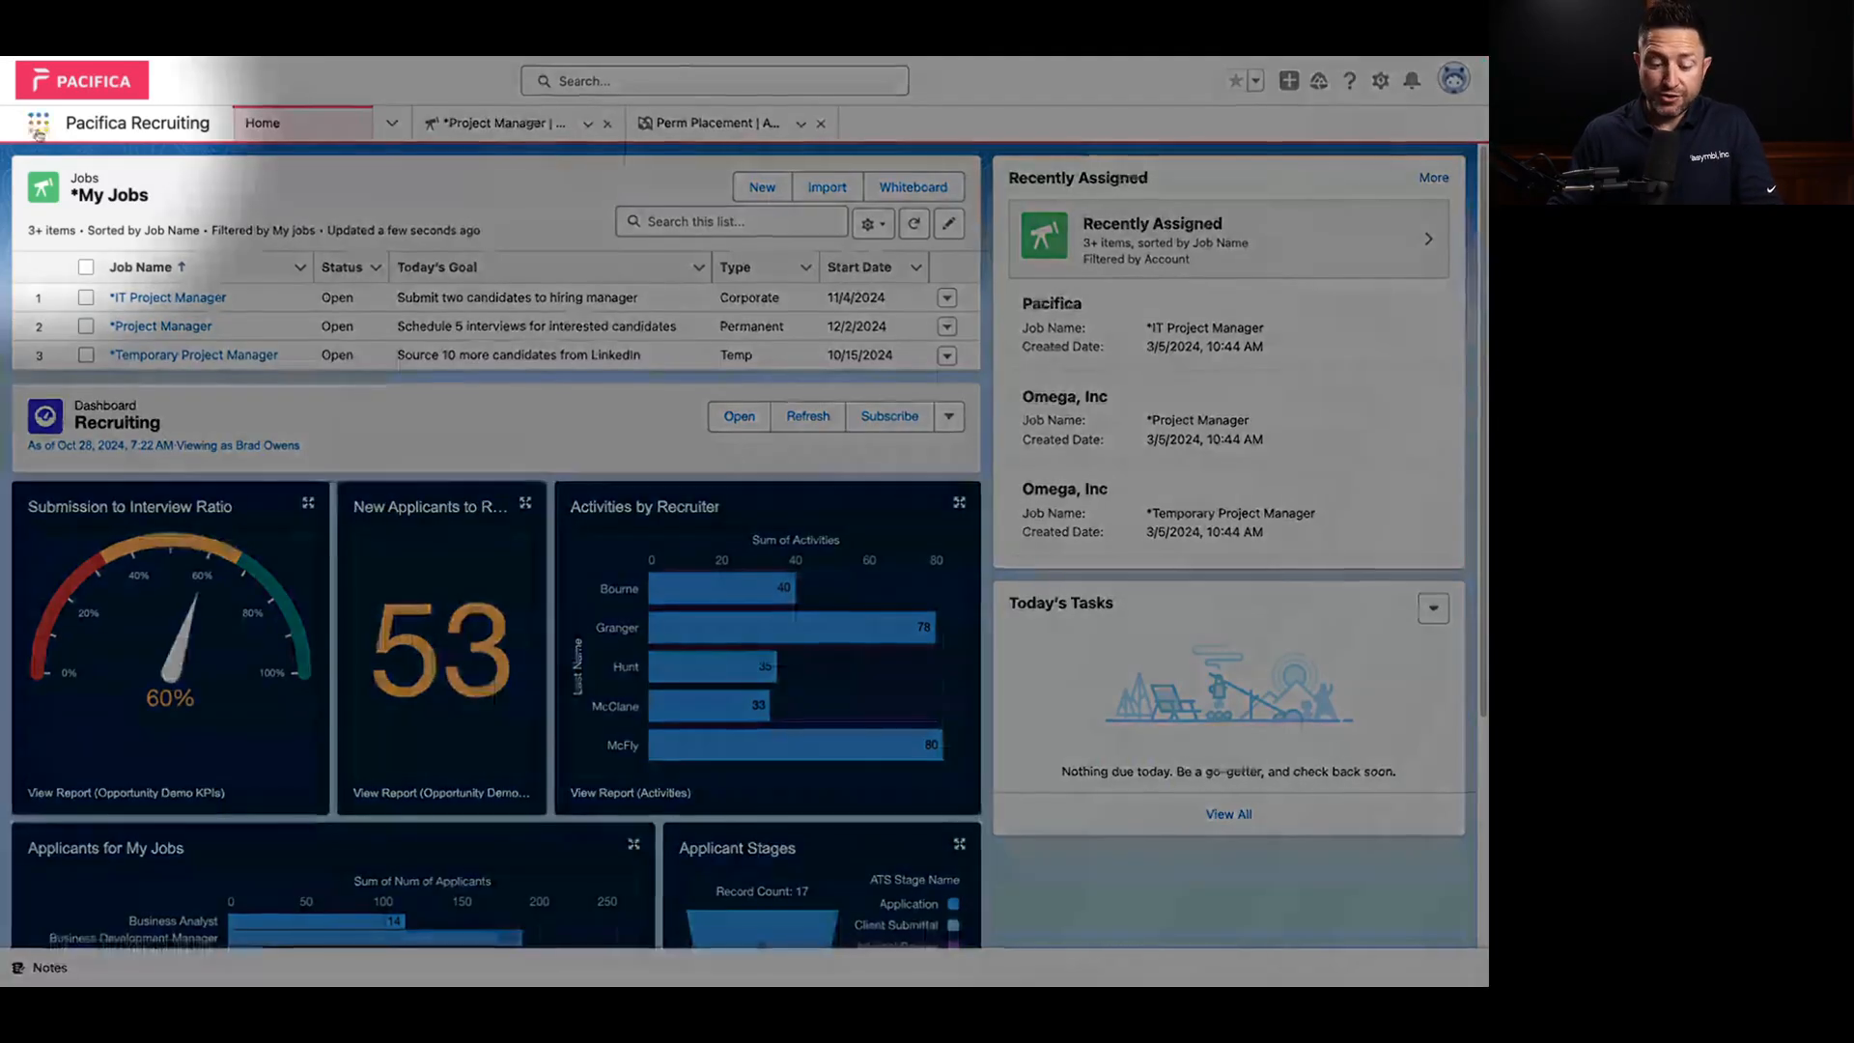
# Step: Search the available apps and items for "template" and open the ATS Templates list
pyautogui.click(39, 123)
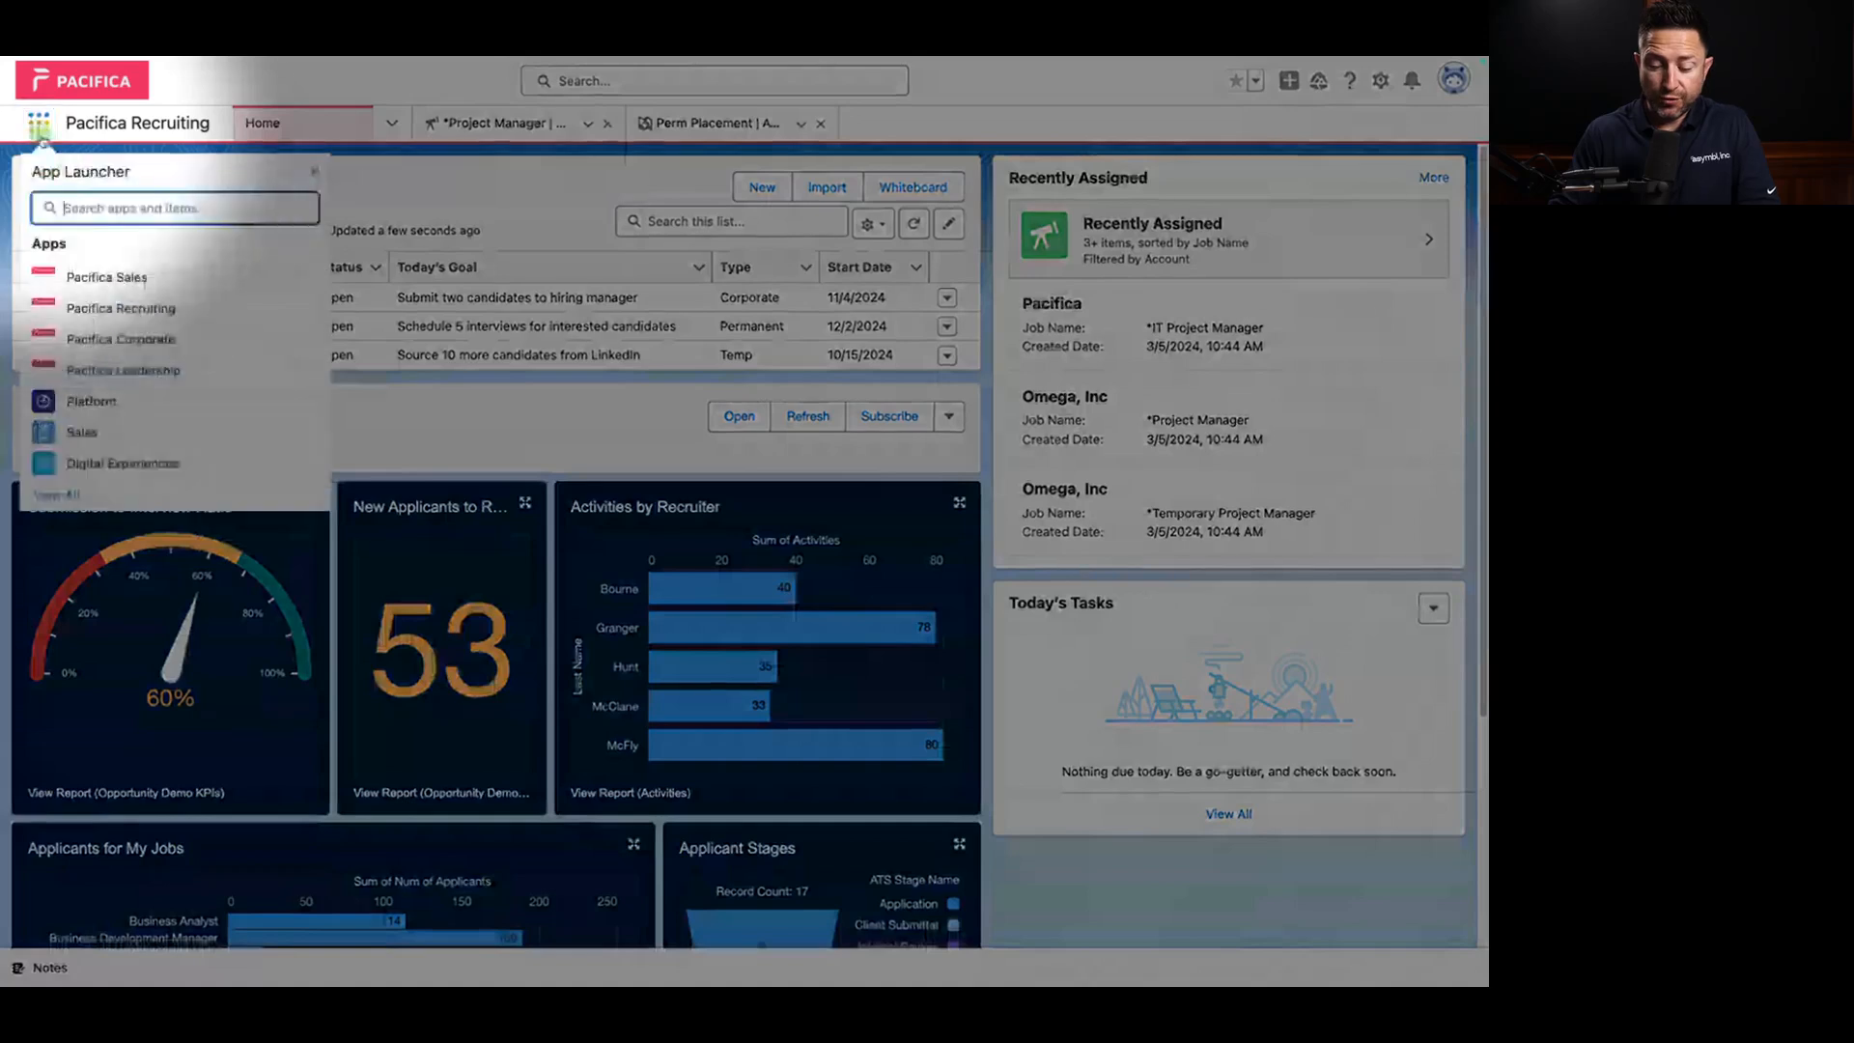
pyautogui.write('template')
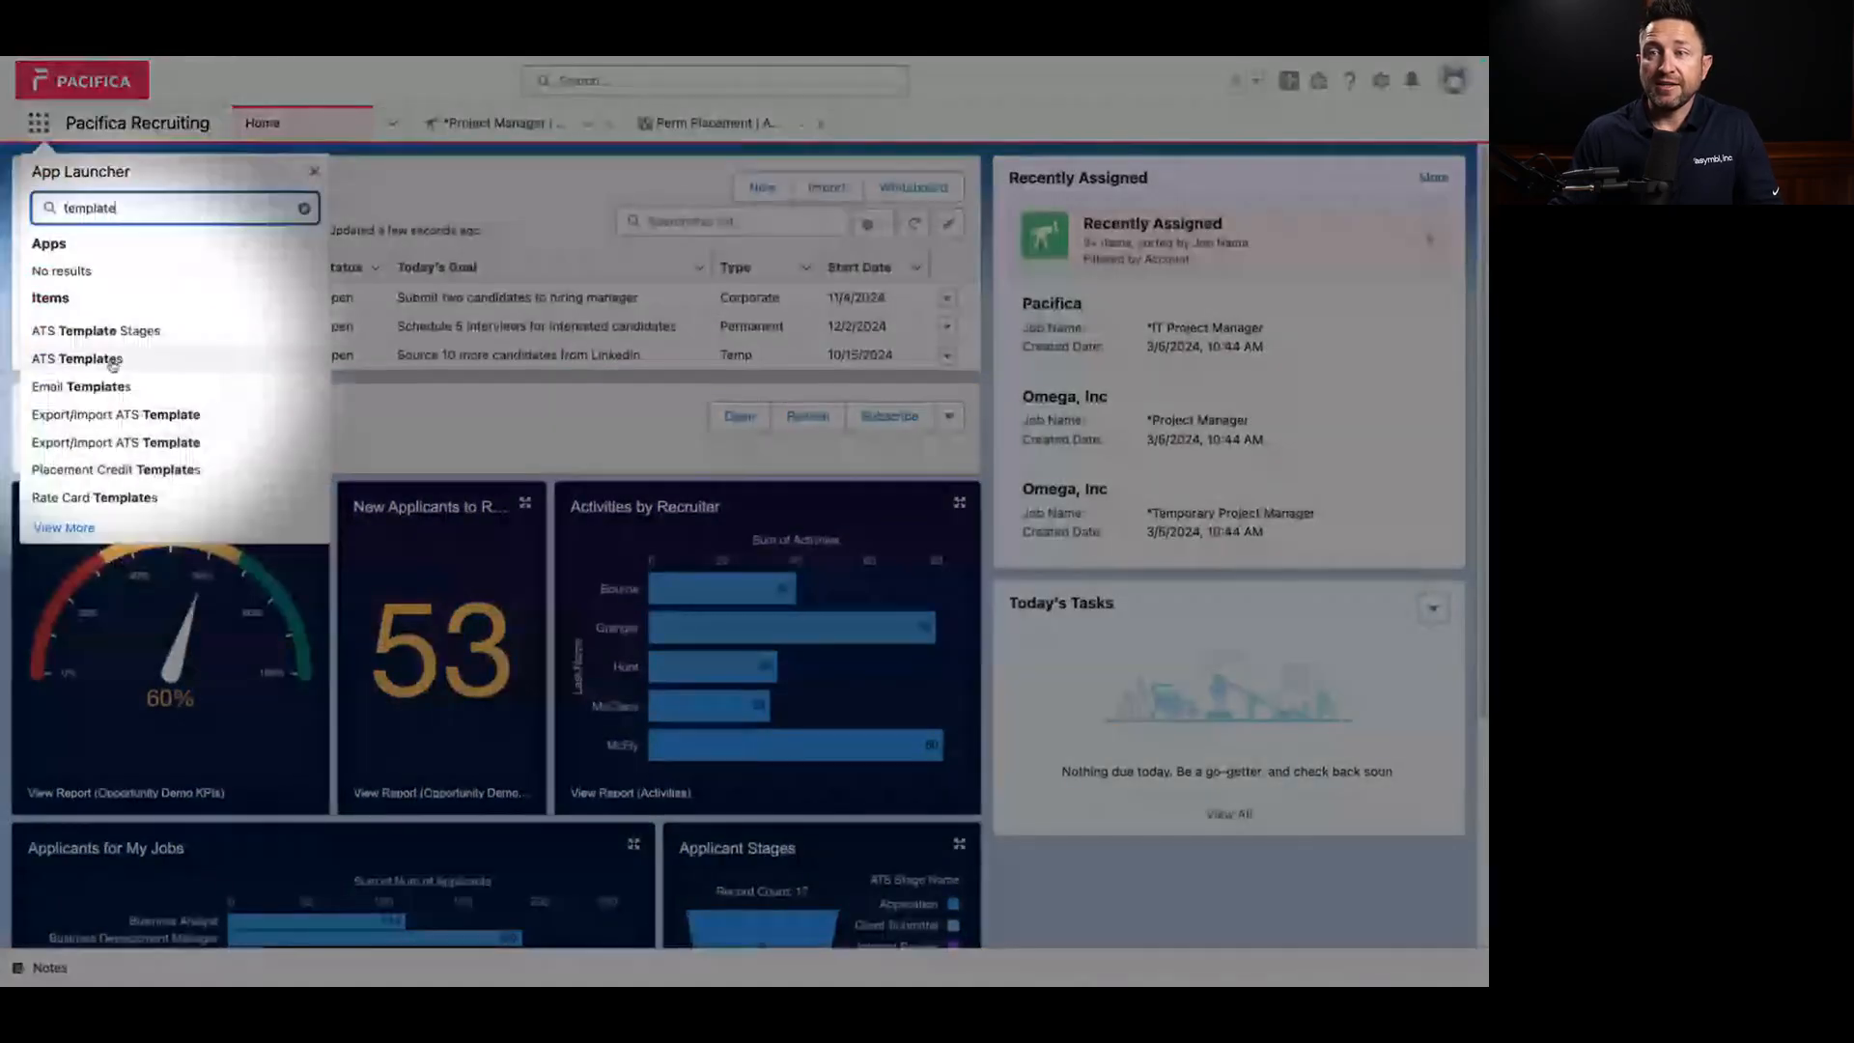
pyautogui.click(106, 366)
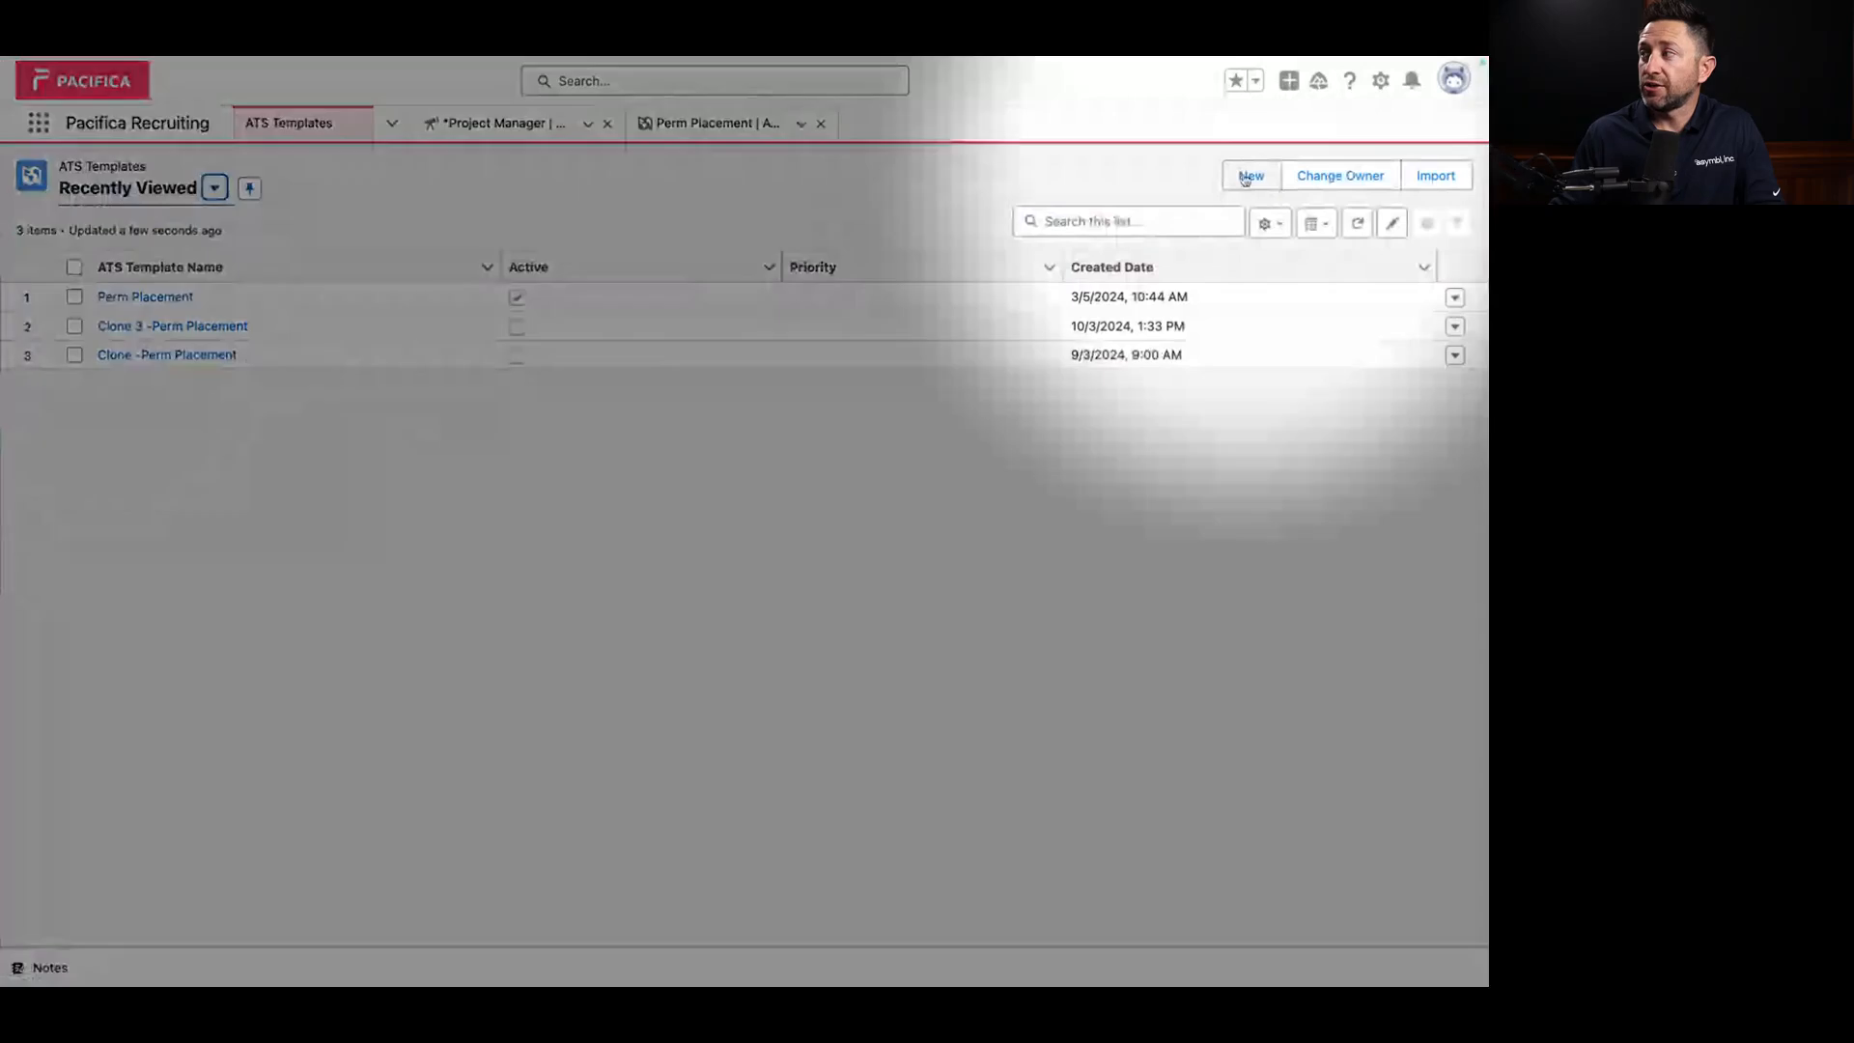
# Step: Create and save a new ATS template named "Demo for Youtube"
pyautogui.click(1248, 178)
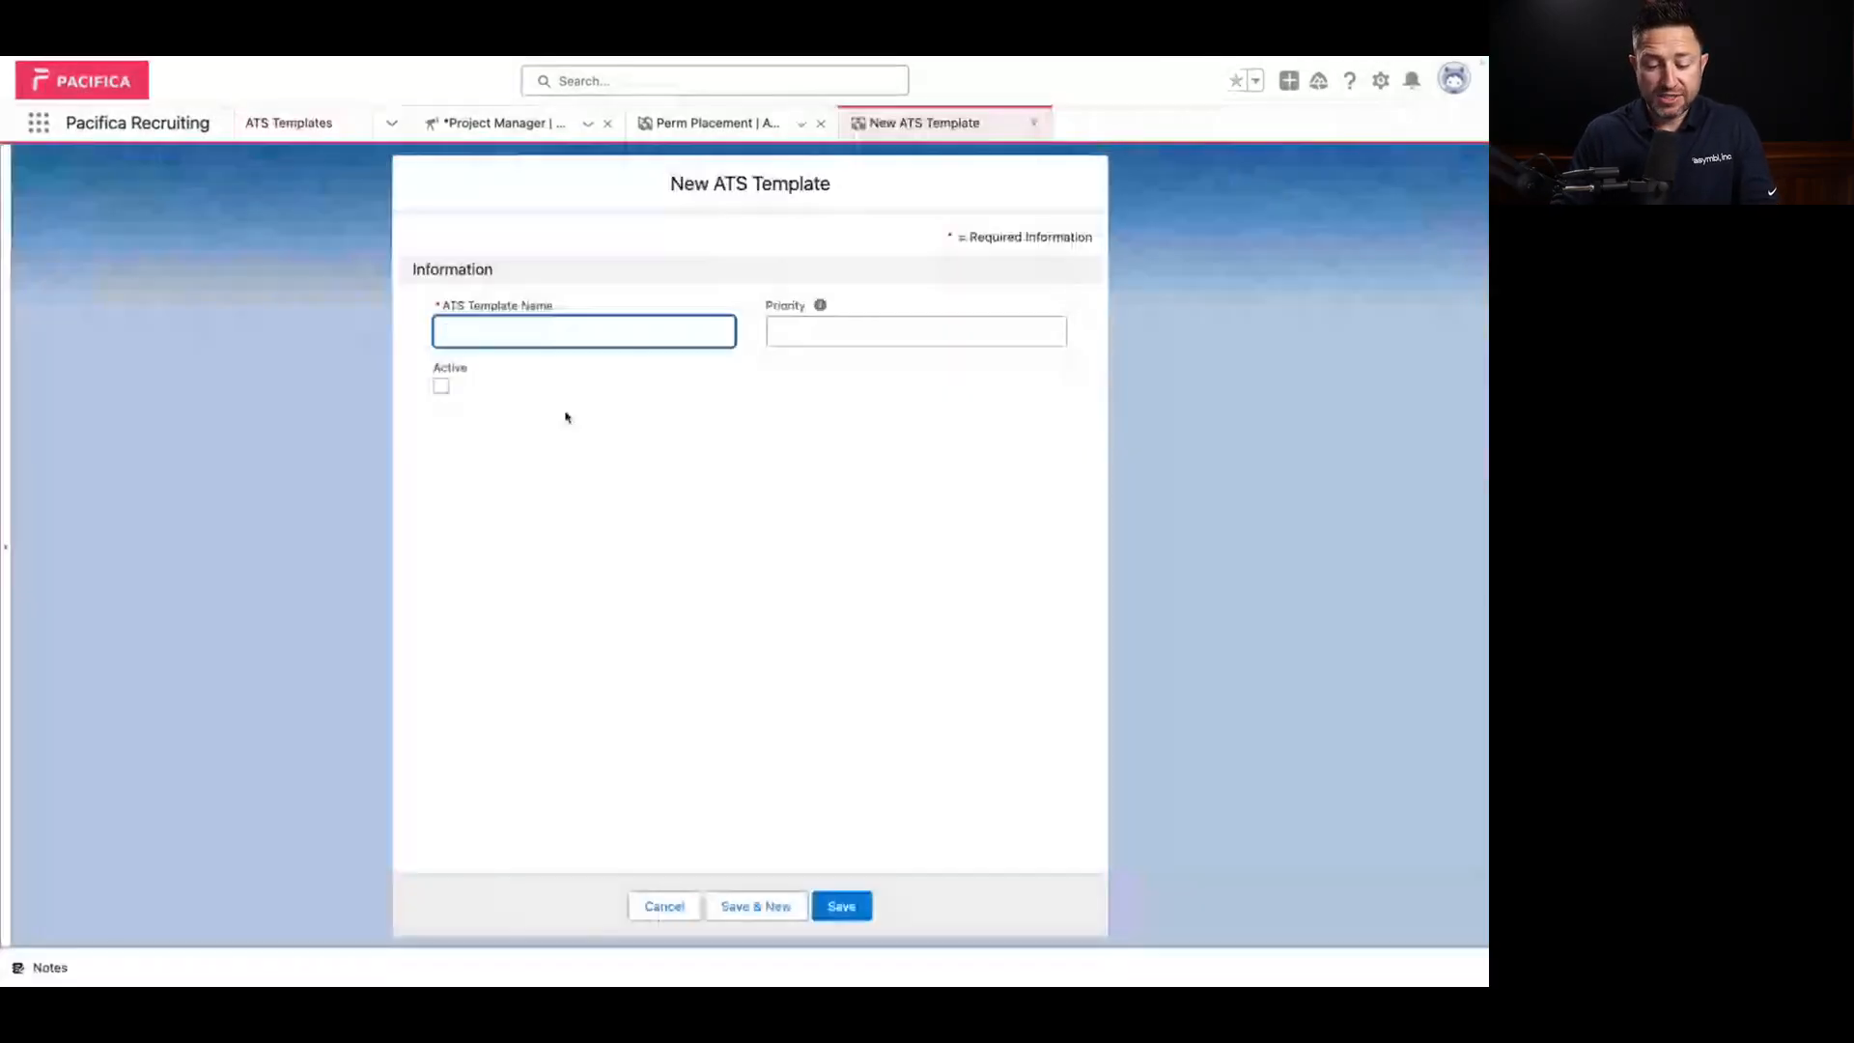
pyautogui.write('Demo for Yout')
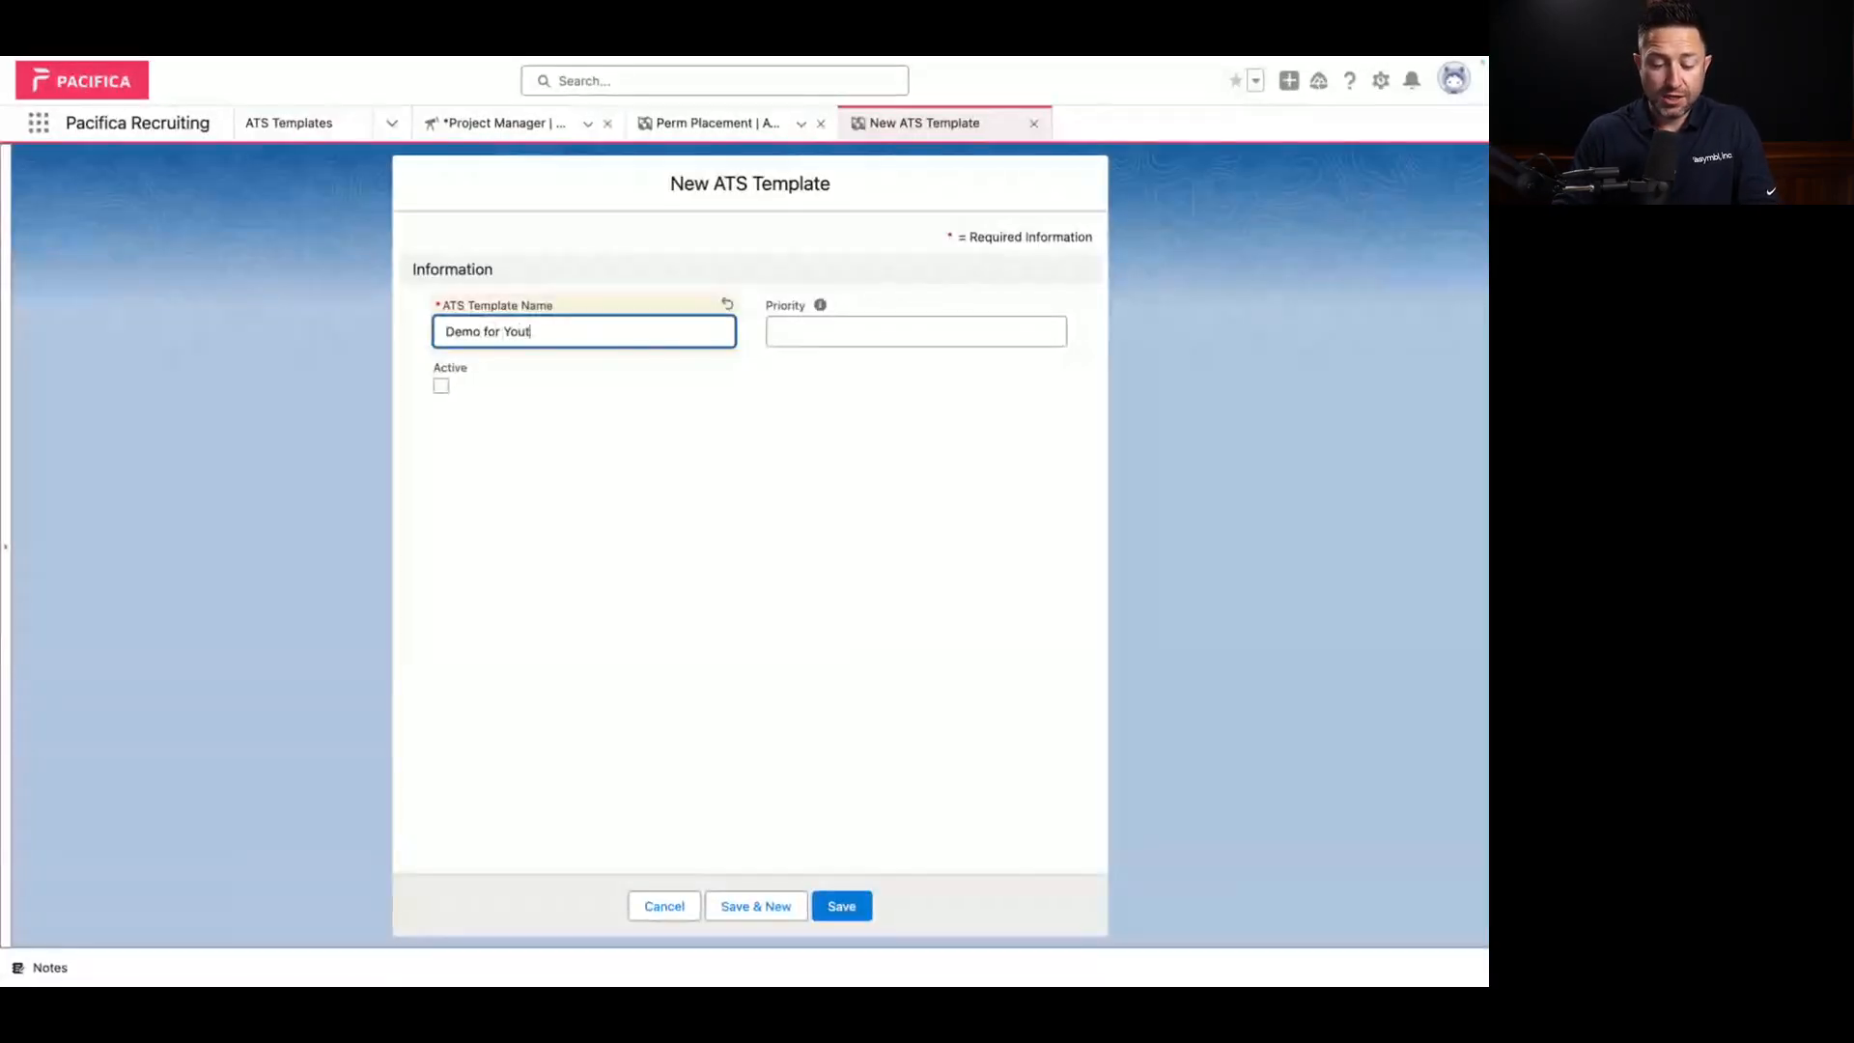
pyautogui.write('ube')
pyautogui.click(855, 910)
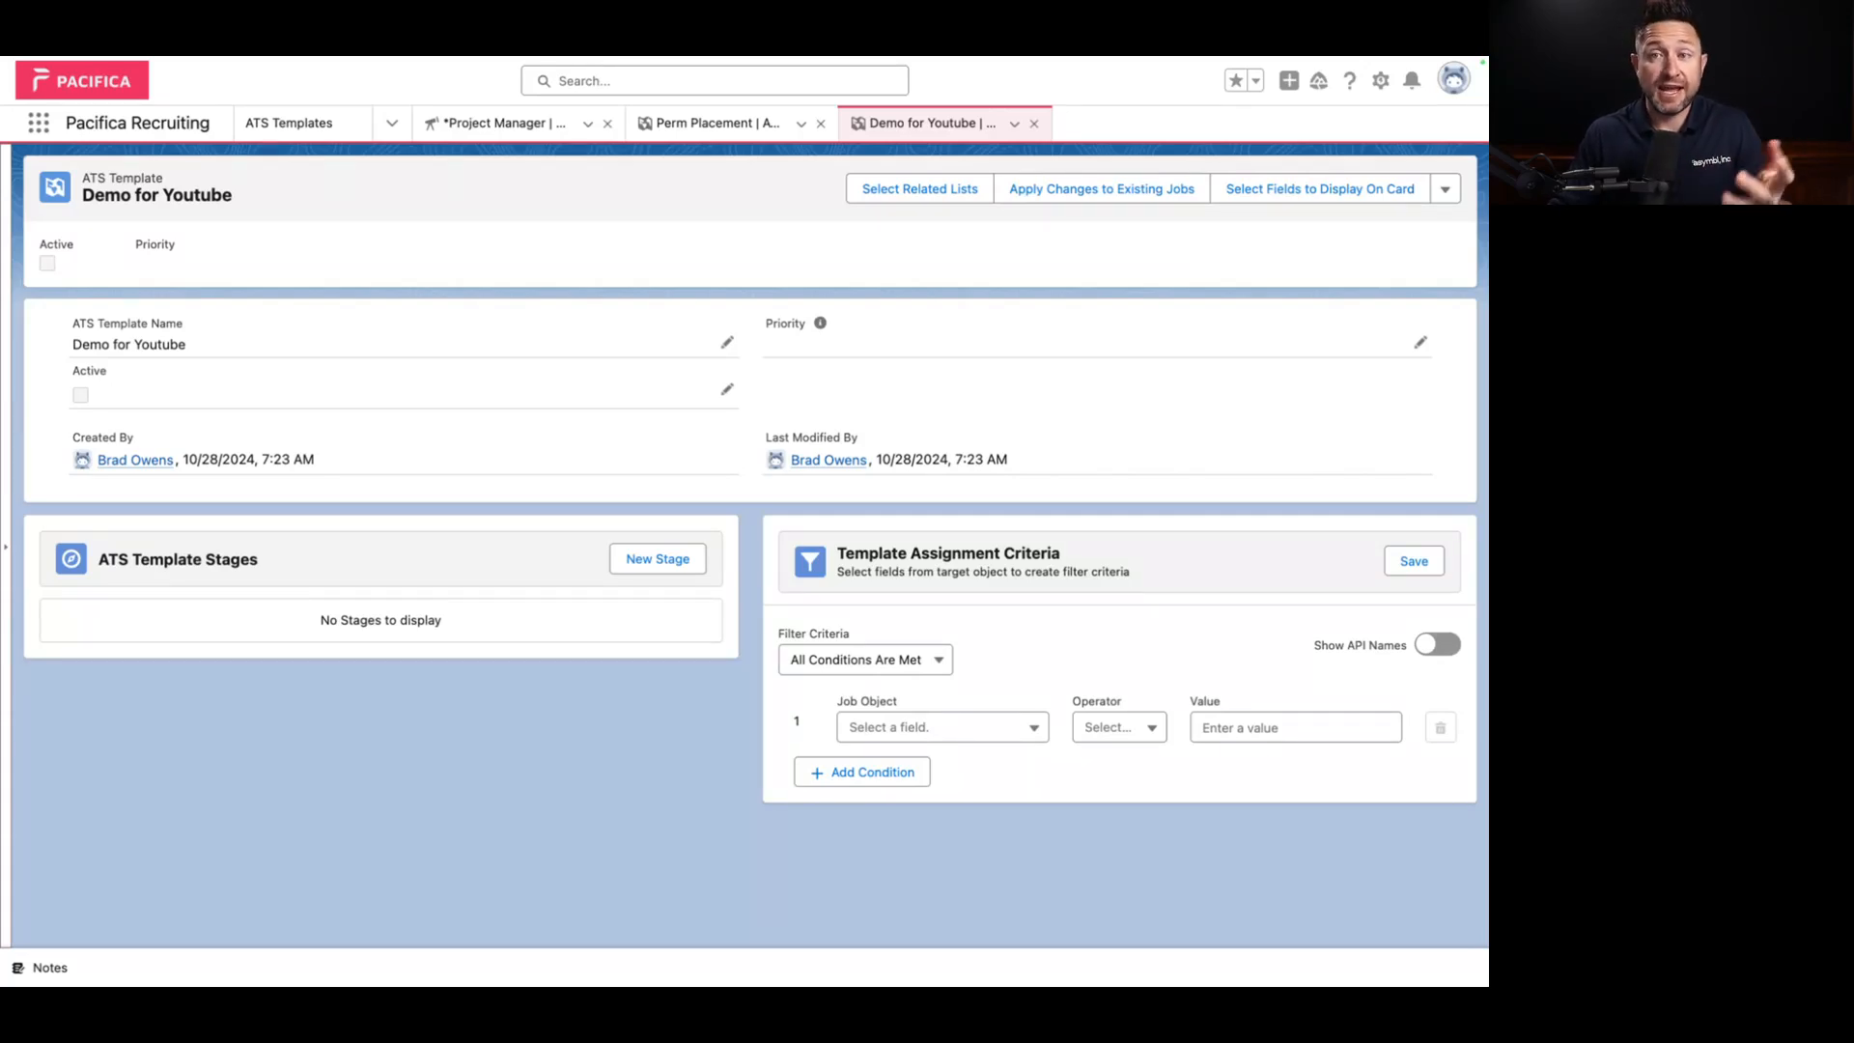
# Step: Add a template stage named "Applicant" with sequence 1 and stage type Application
pyautogui.click(660, 560)
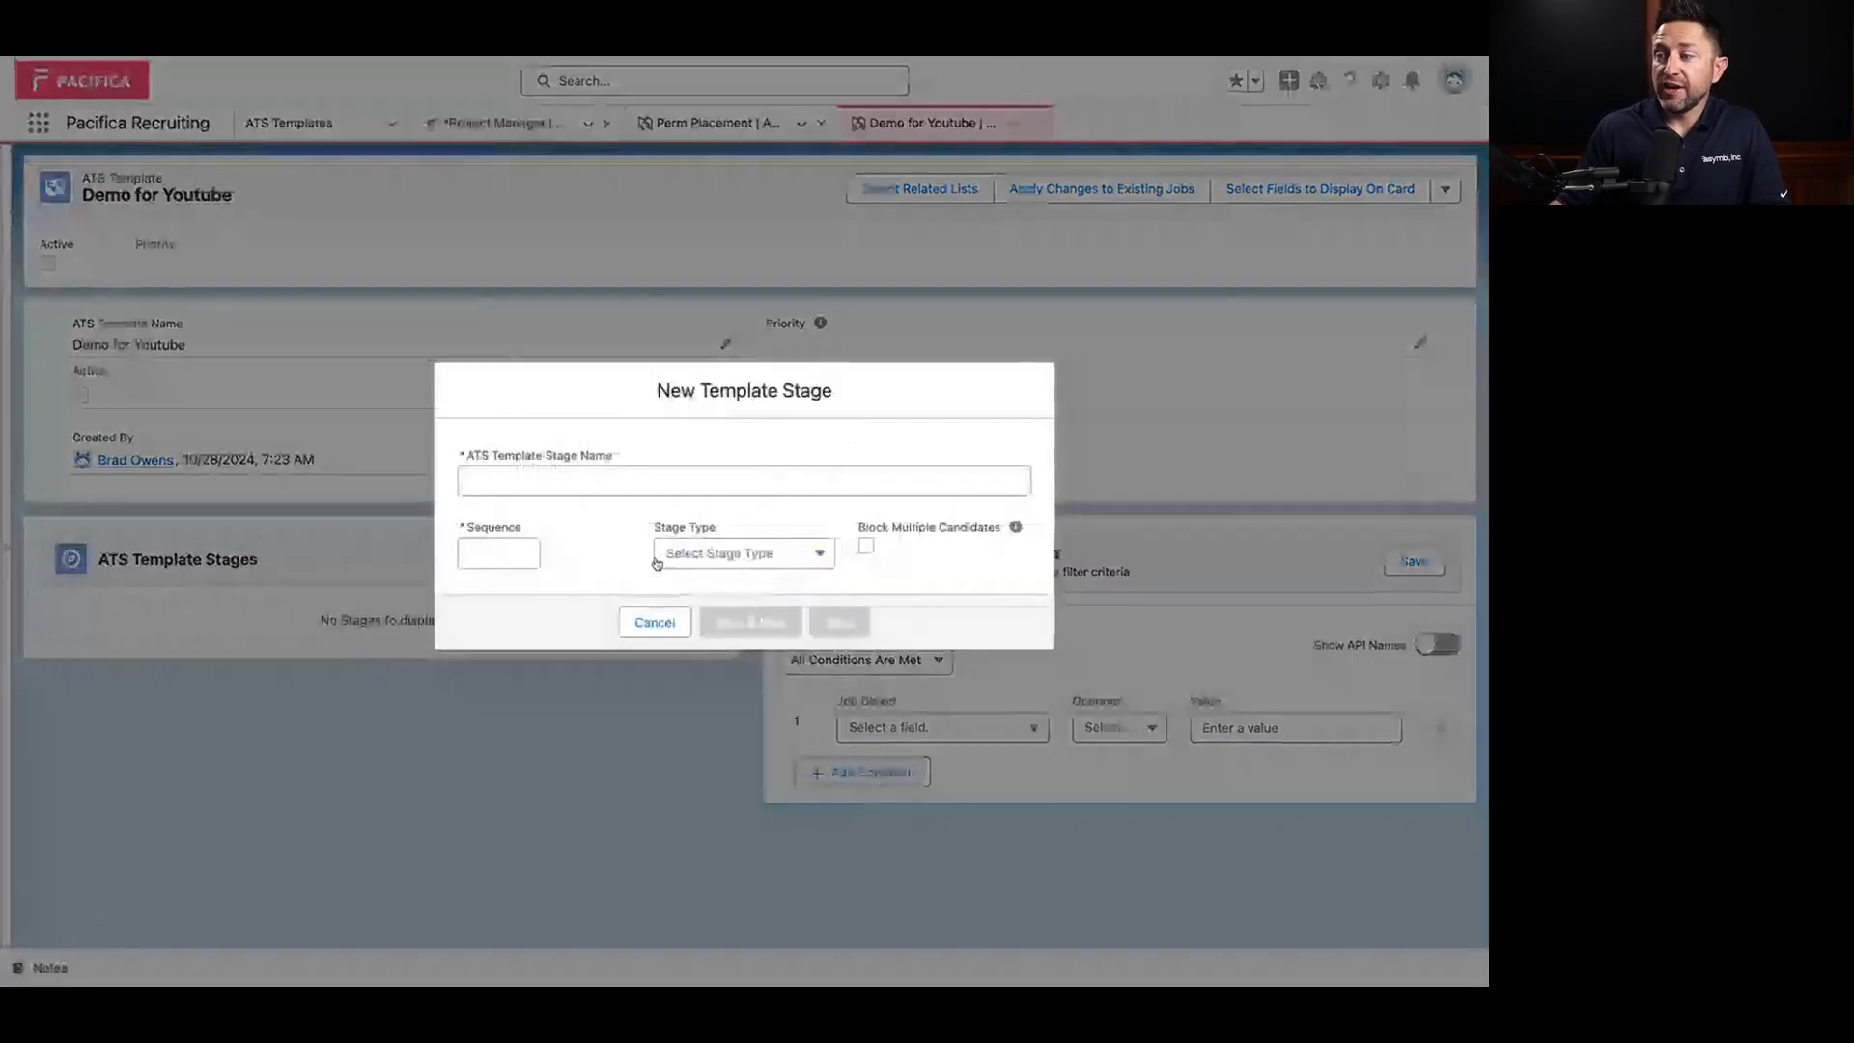
pyautogui.click(625, 480)
pyautogui.write('A')
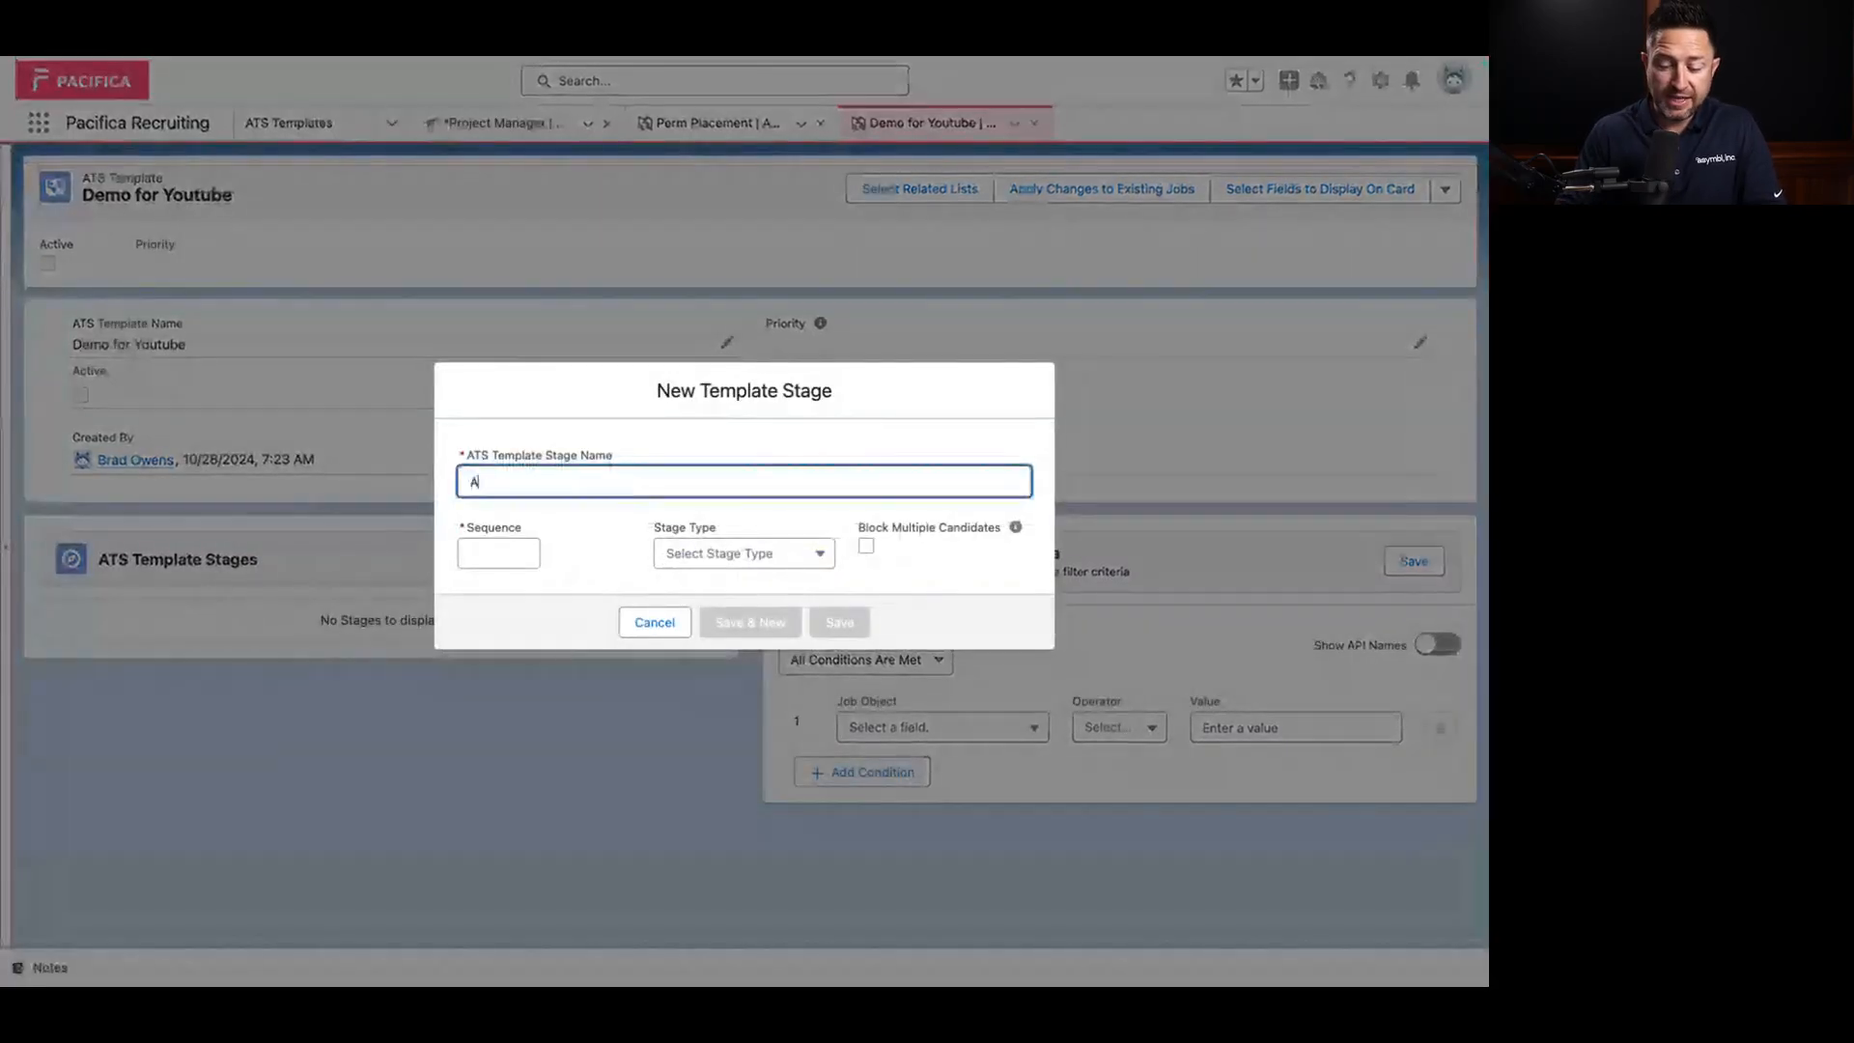
pyautogui.write('pplicant')
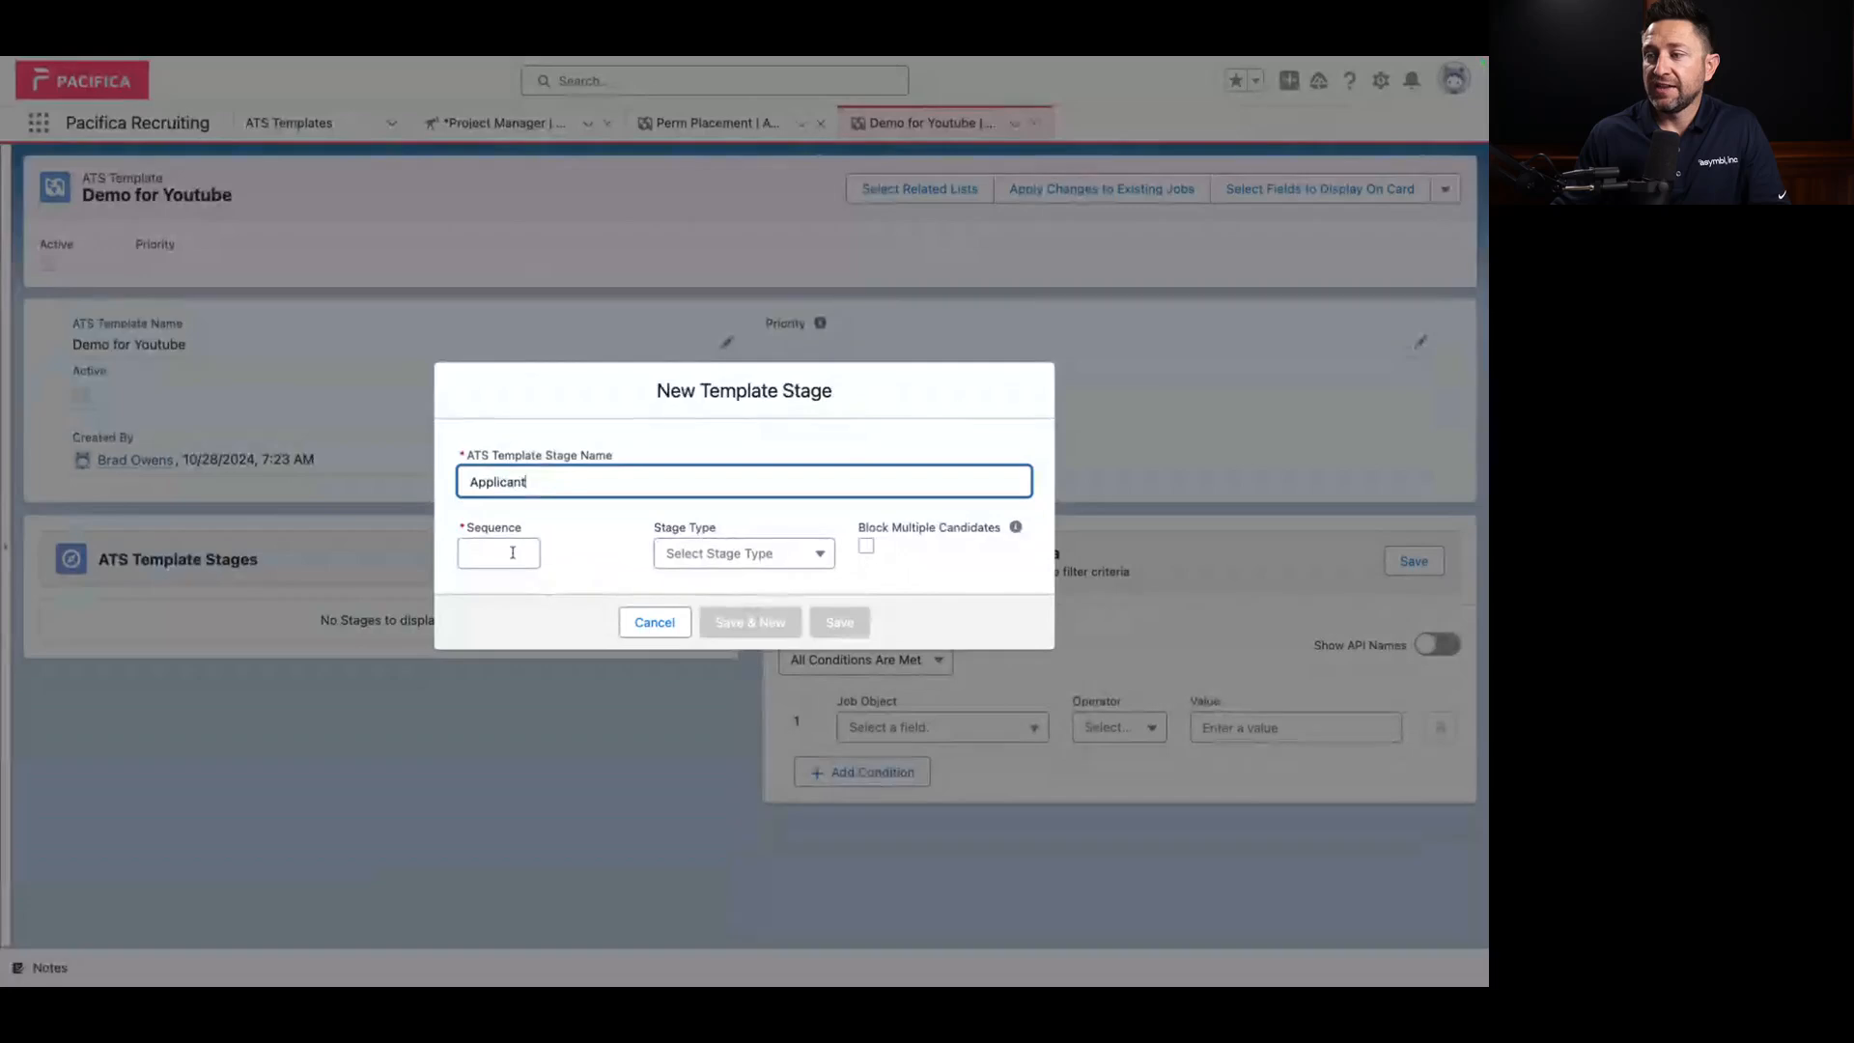
pyautogui.click(513, 552)
pyautogui.write('1')
pyautogui.click(605, 526)
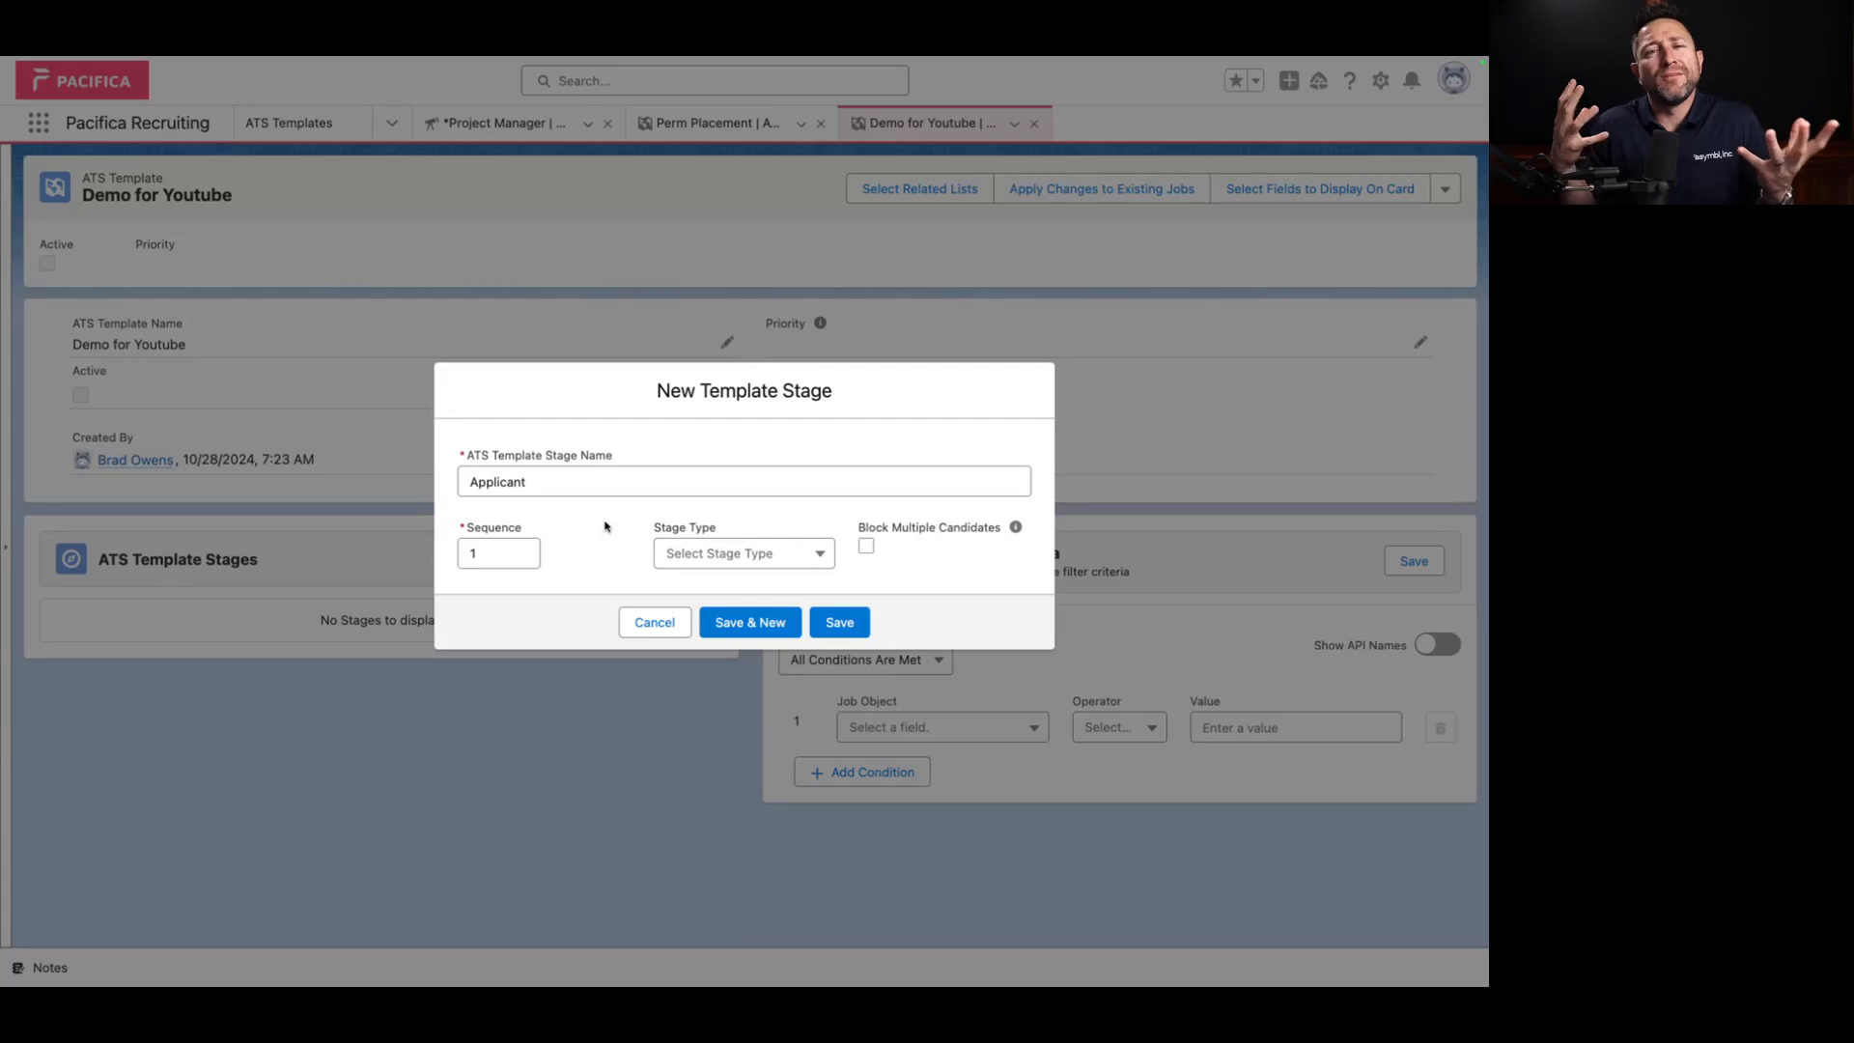
pyautogui.click(718, 556)
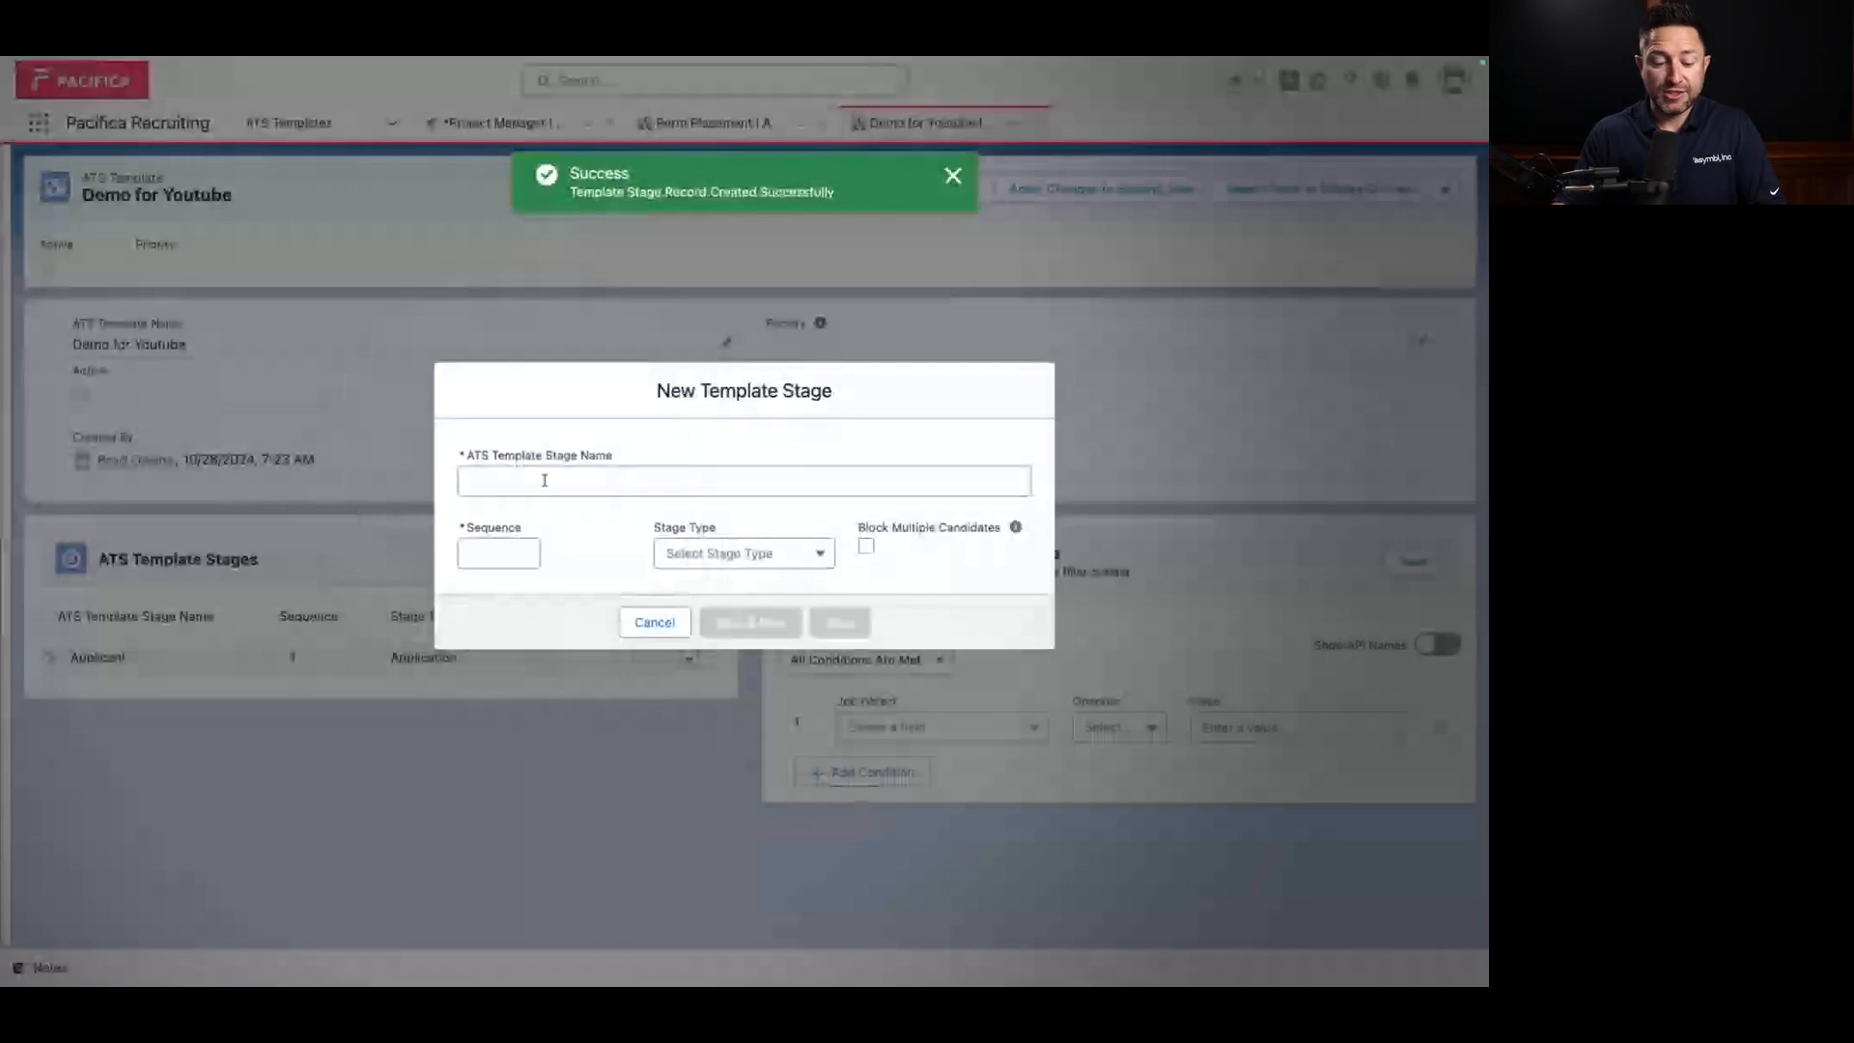
# Step: Add a template stage named "Short List" with sequence 2, leaving the stage type unset
pyautogui.click(545, 480)
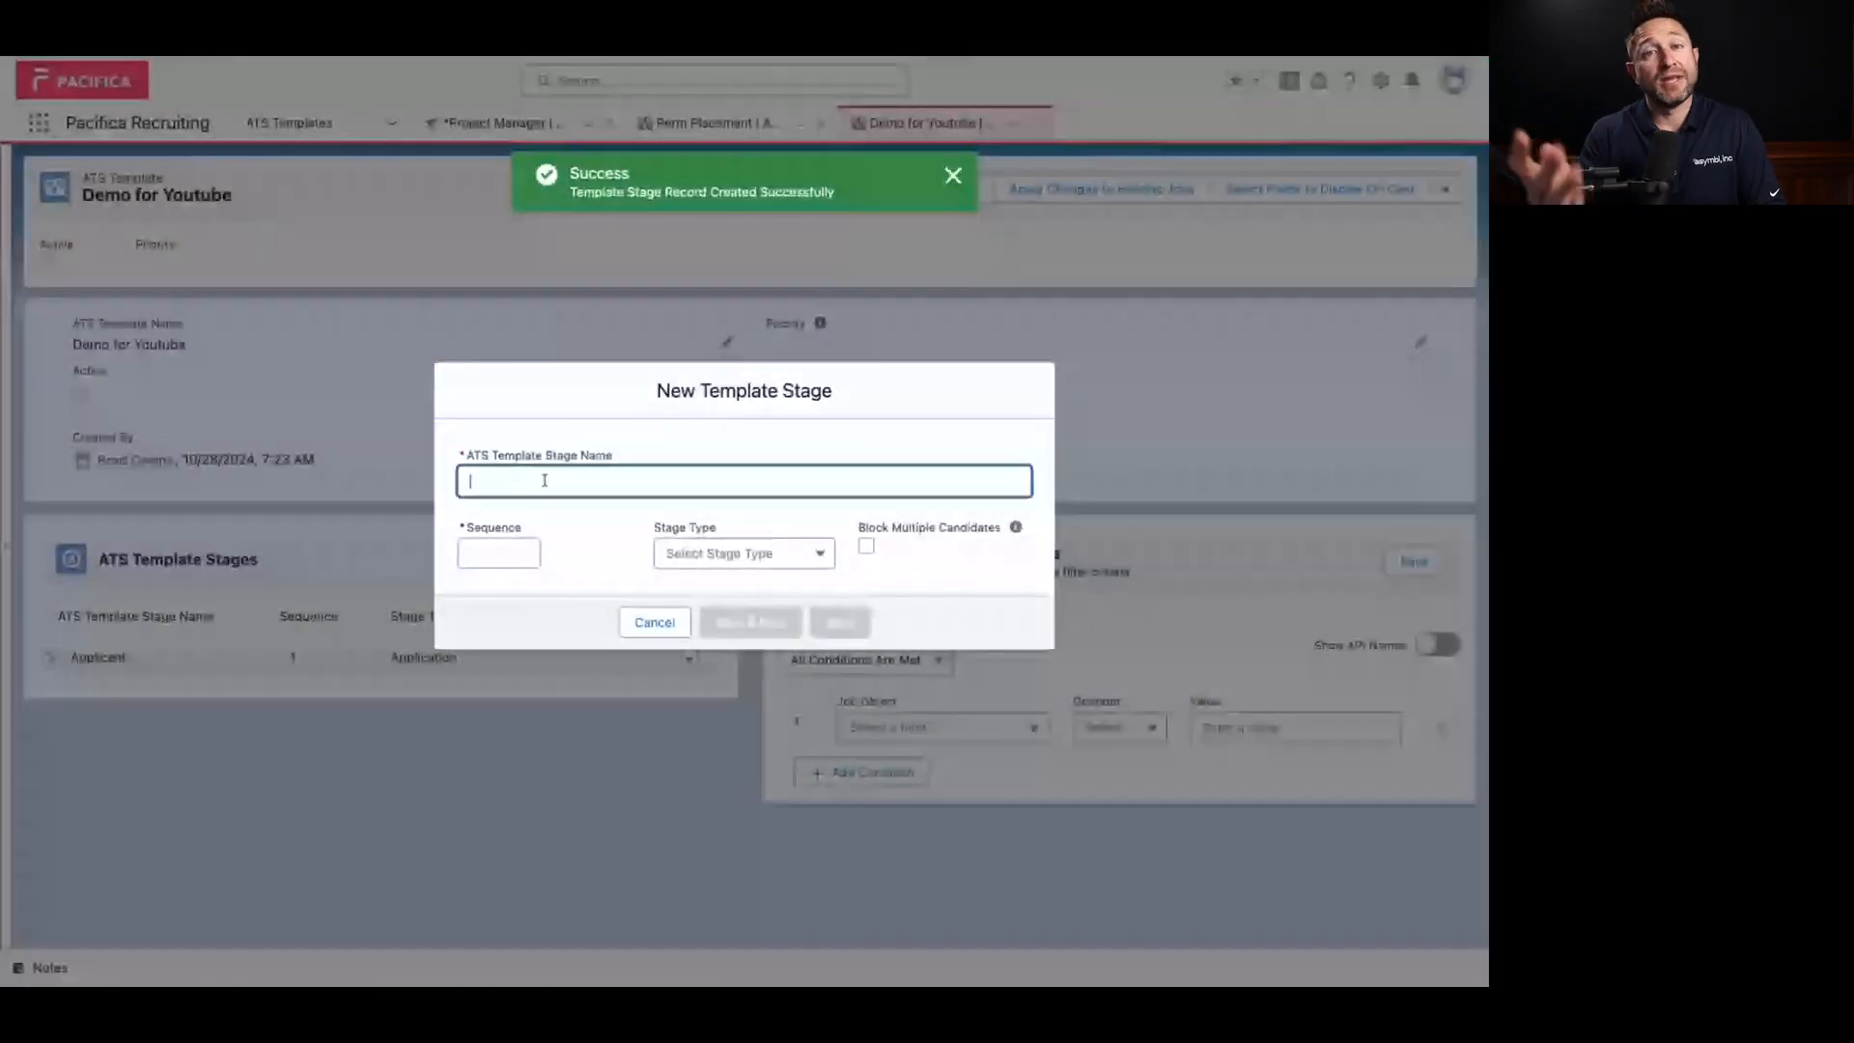
pyautogui.write('Stort List')
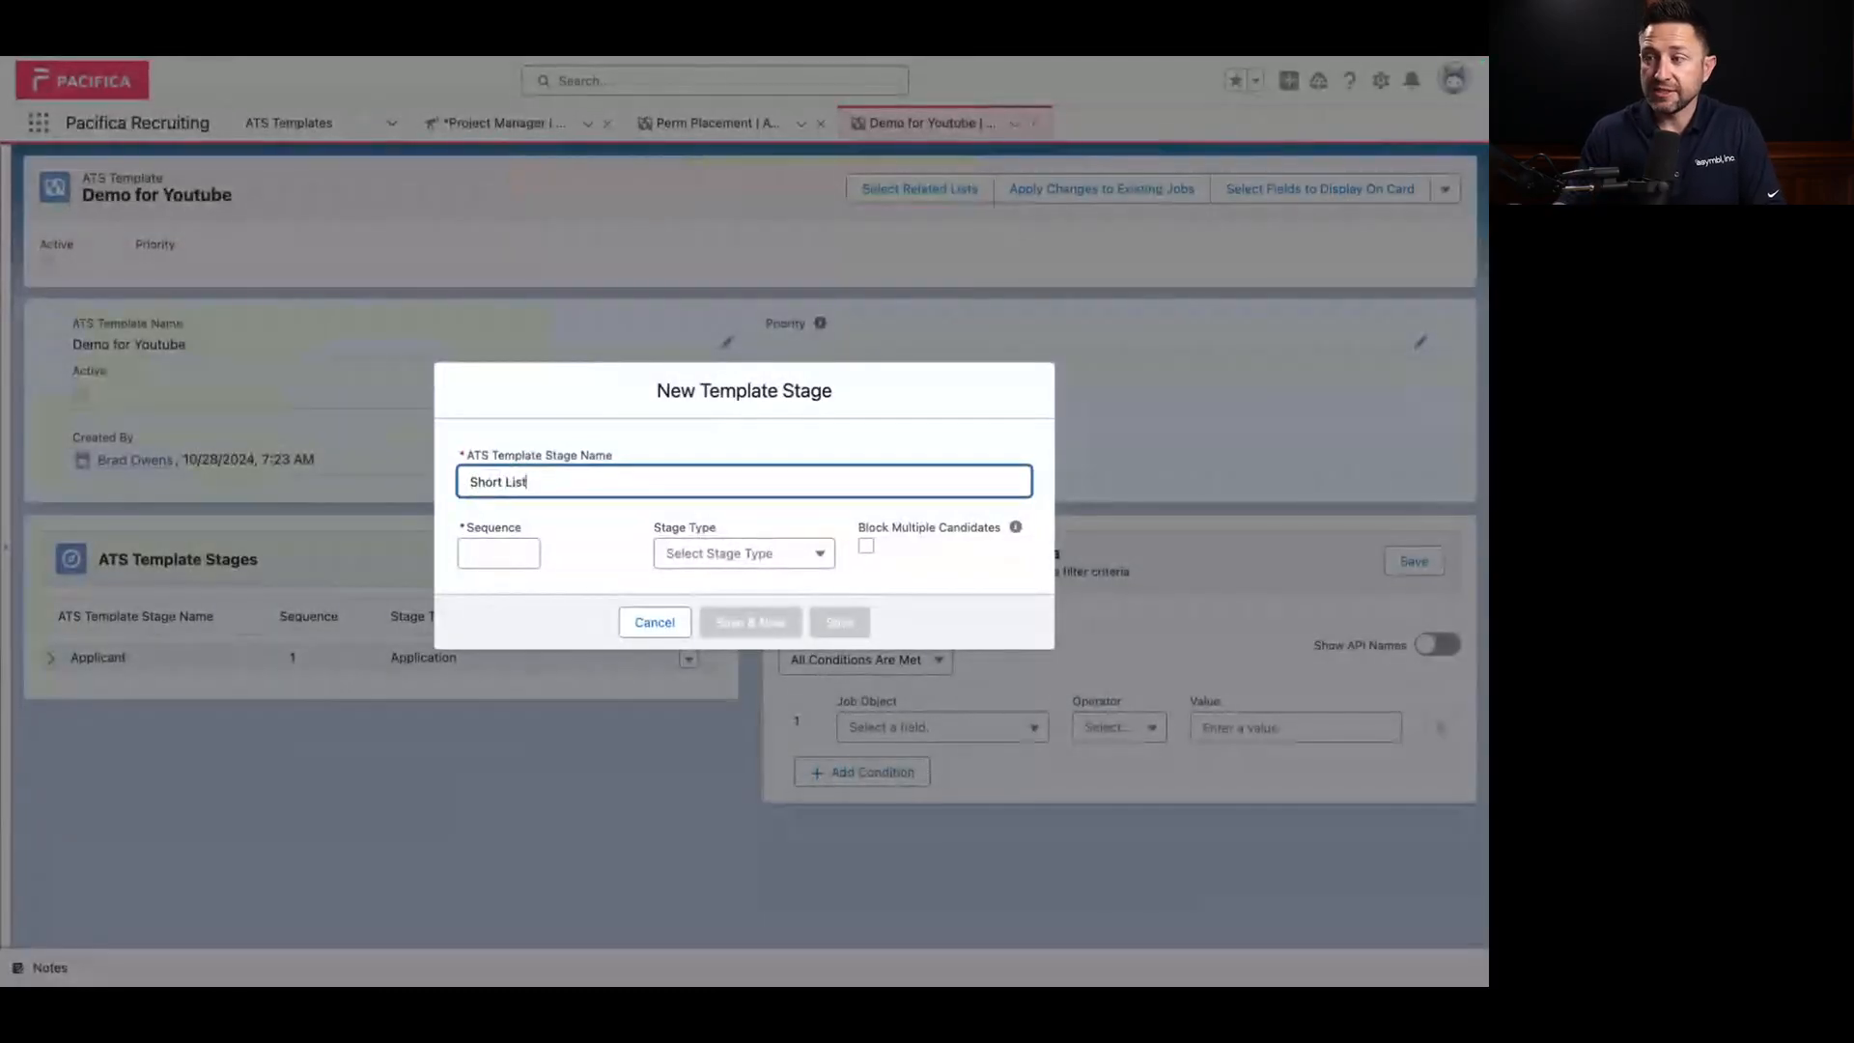
pyautogui.click(472, 552)
pyautogui.write('2')
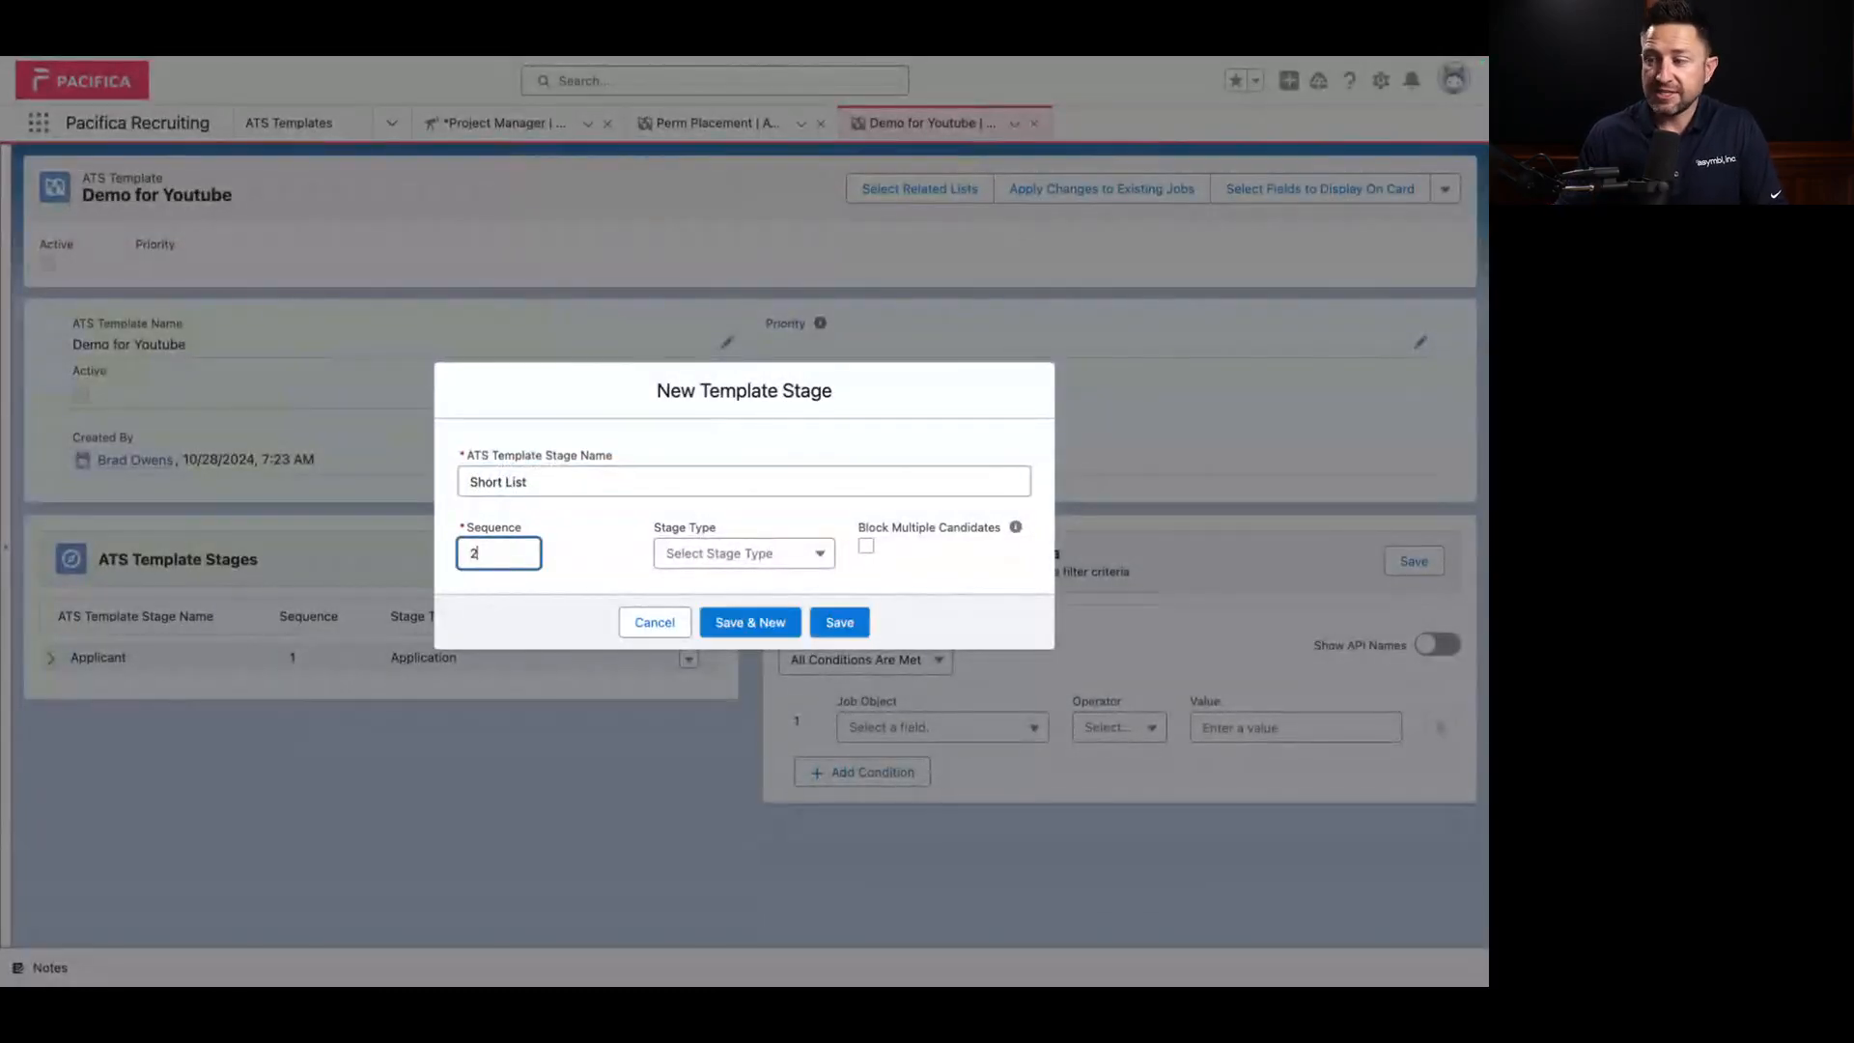
pyautogui.click(750, 622)
# Step: Add a template stage named "Internal Review" with sequence 3, without choosing a stage type
pyautogui.click(589, 476)
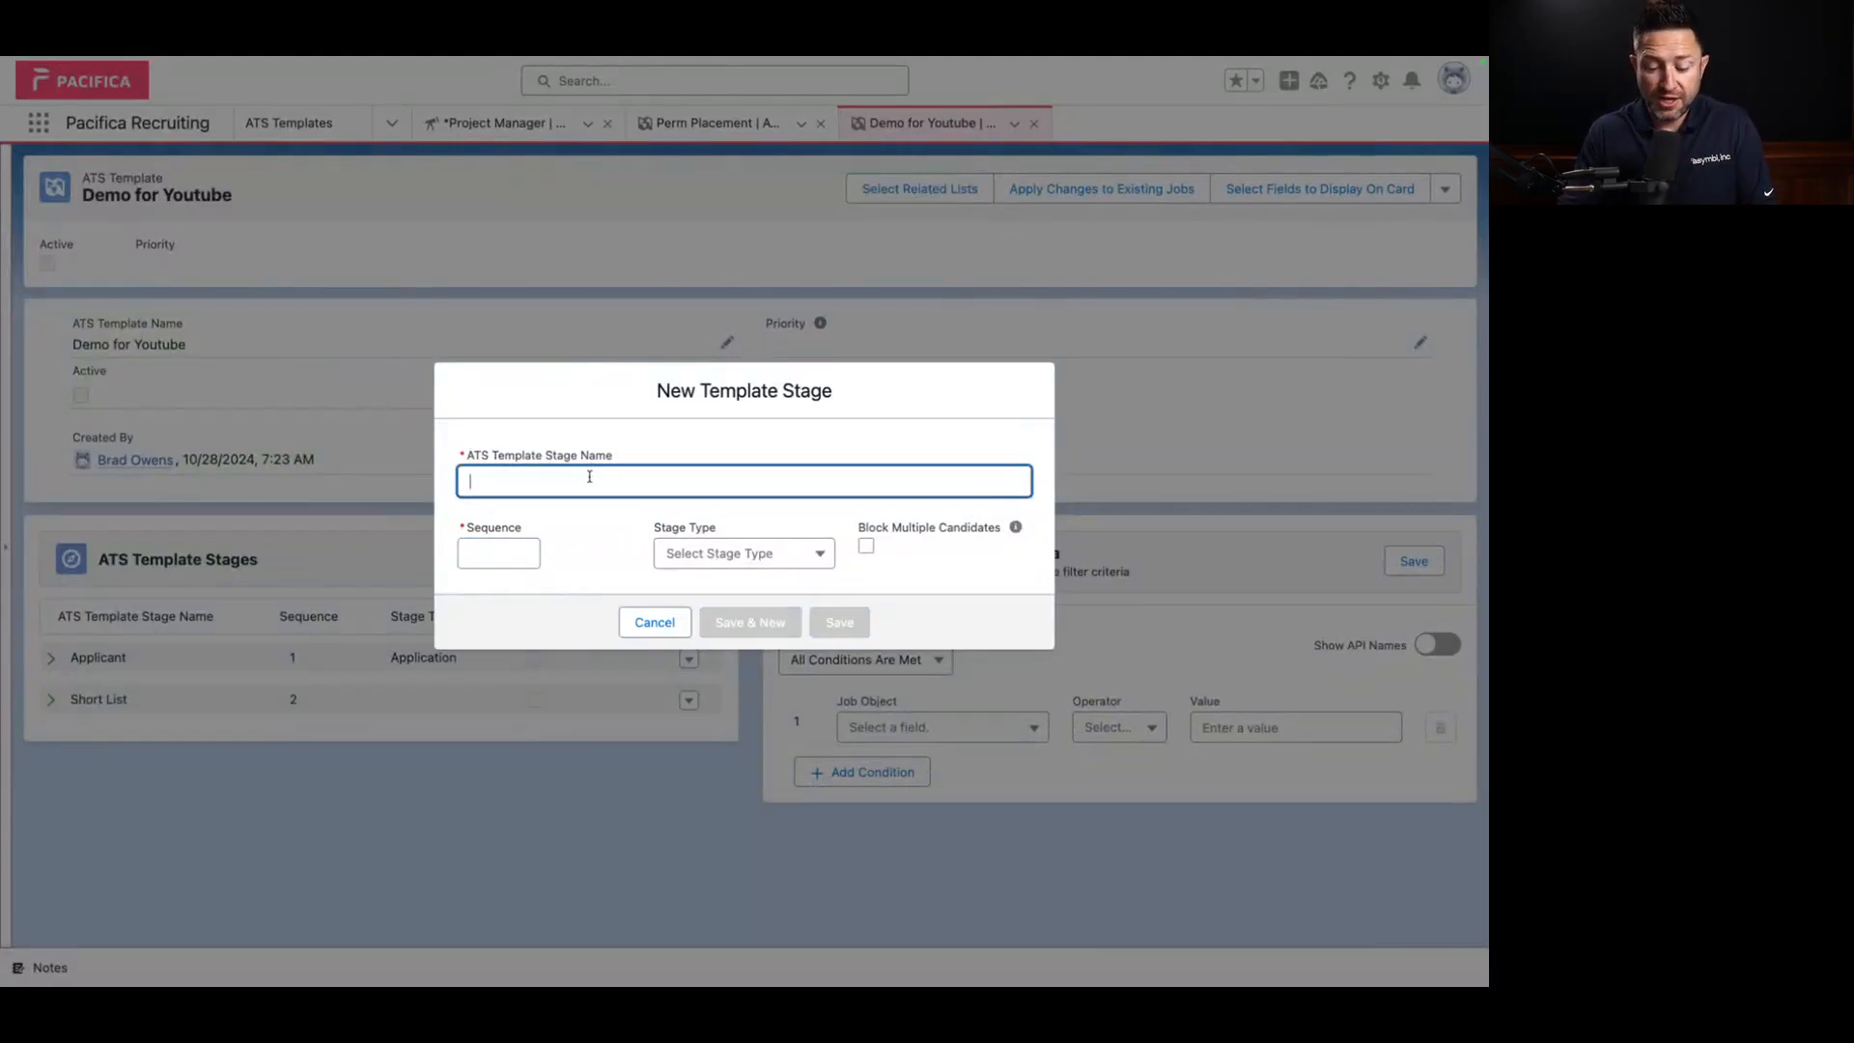
pyautogui.write('Inter')
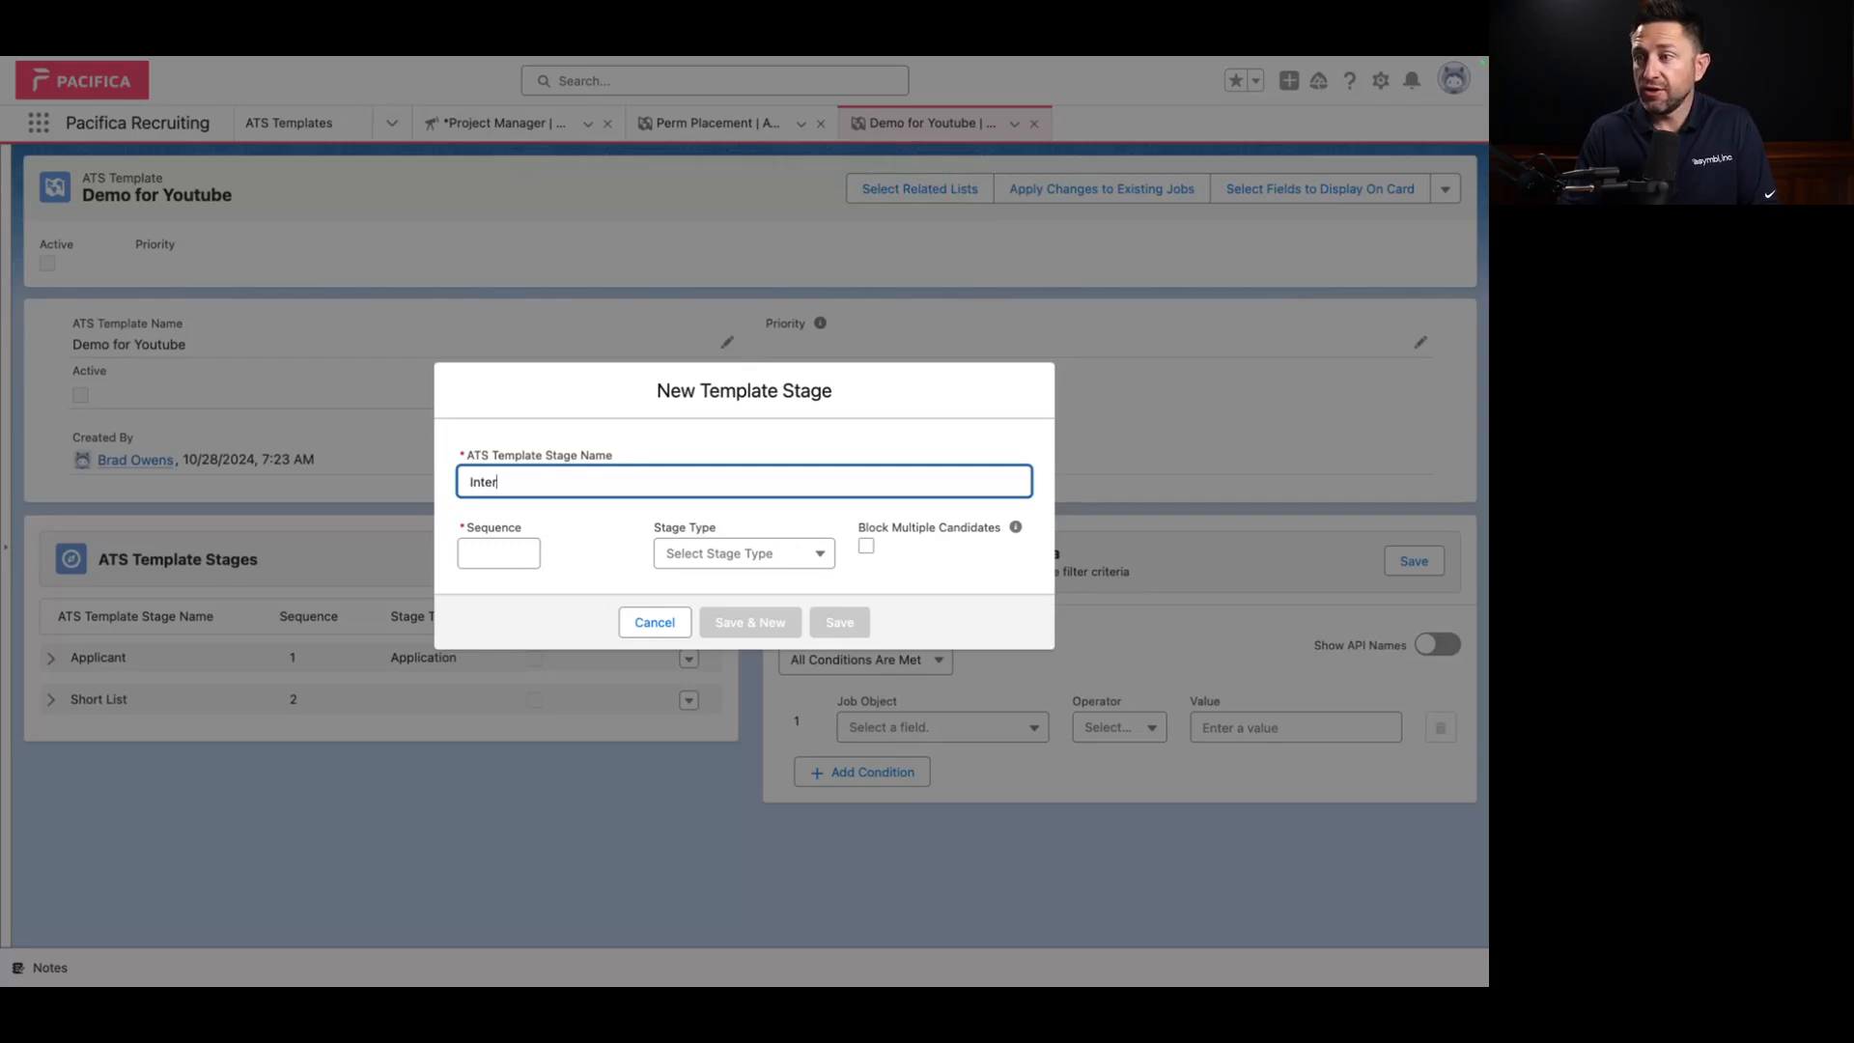
pyautogui.write('nal Review')
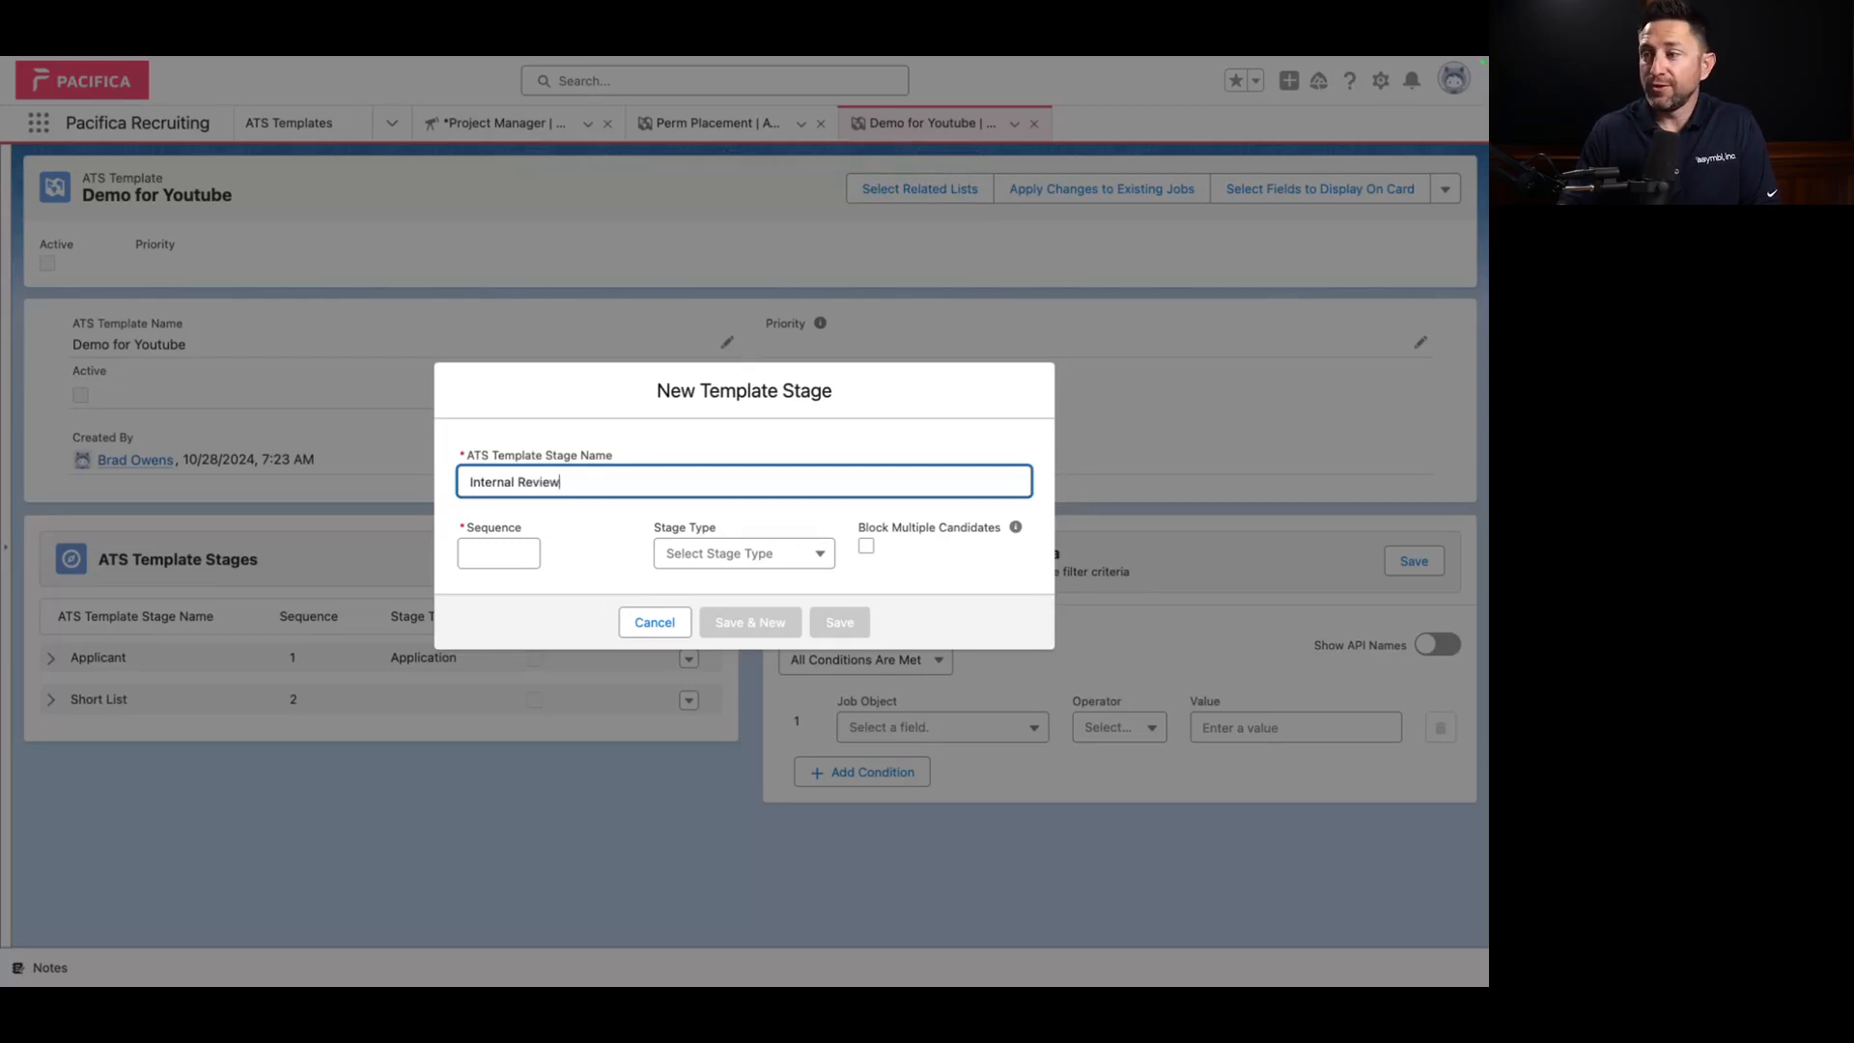
pyautogui.click(527, 558)
pyautogui.write('3')
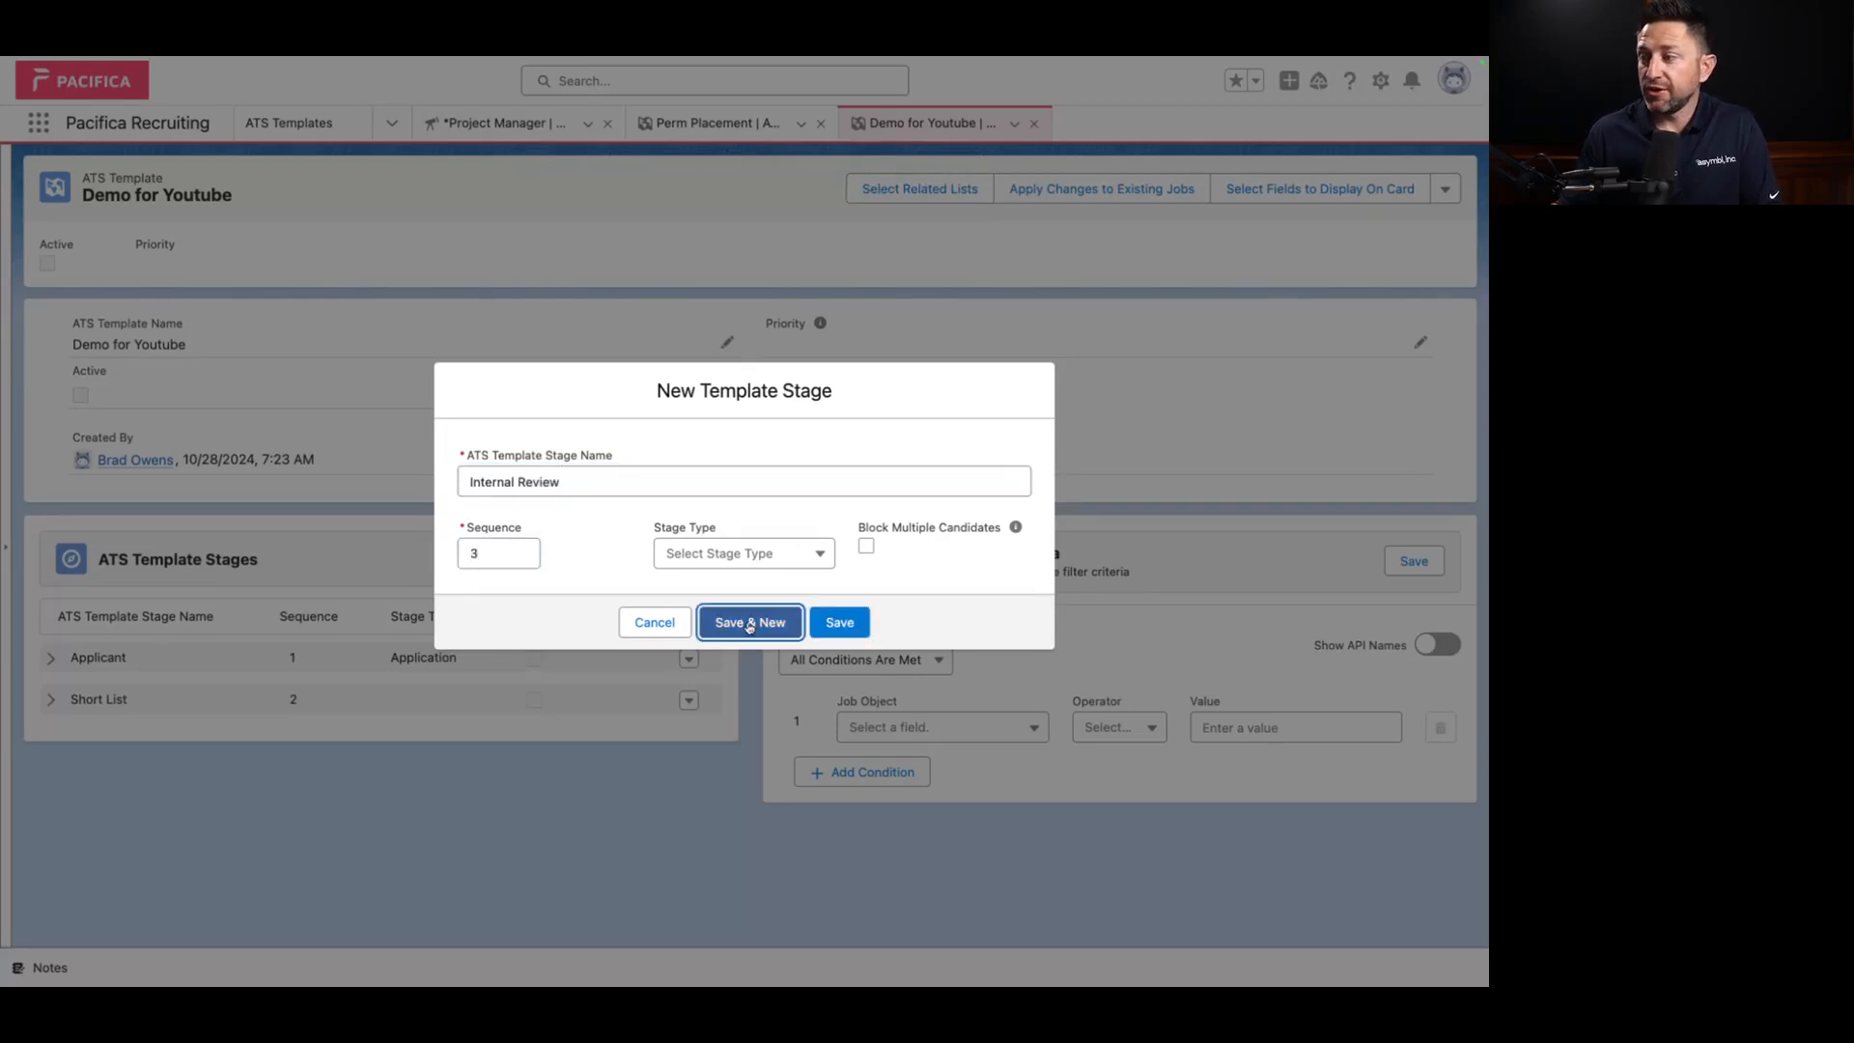
pyautogui.click(749, 622)
# Step: Add a template stage named "Submit to Hiring Manager" with sequence 4, without a stage type
pyautogui.click(613, 484)
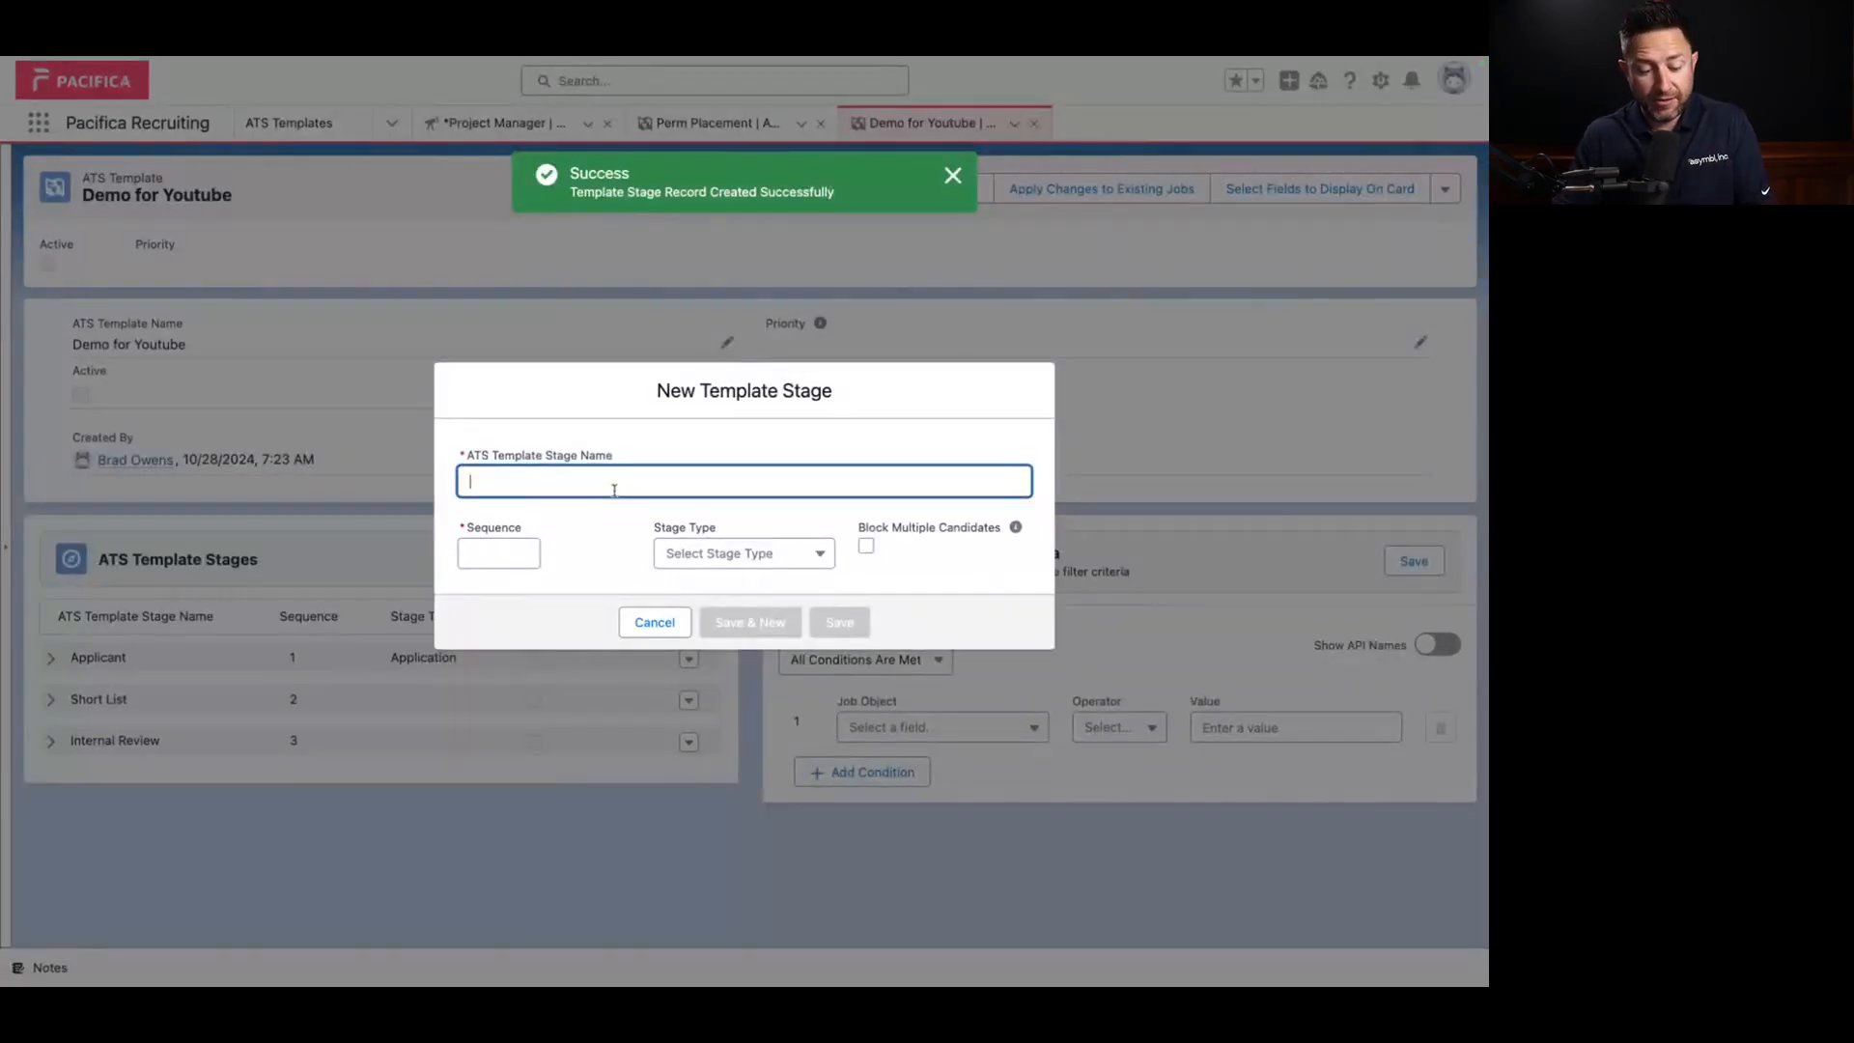
pyautogui.write('Submit to Hir')
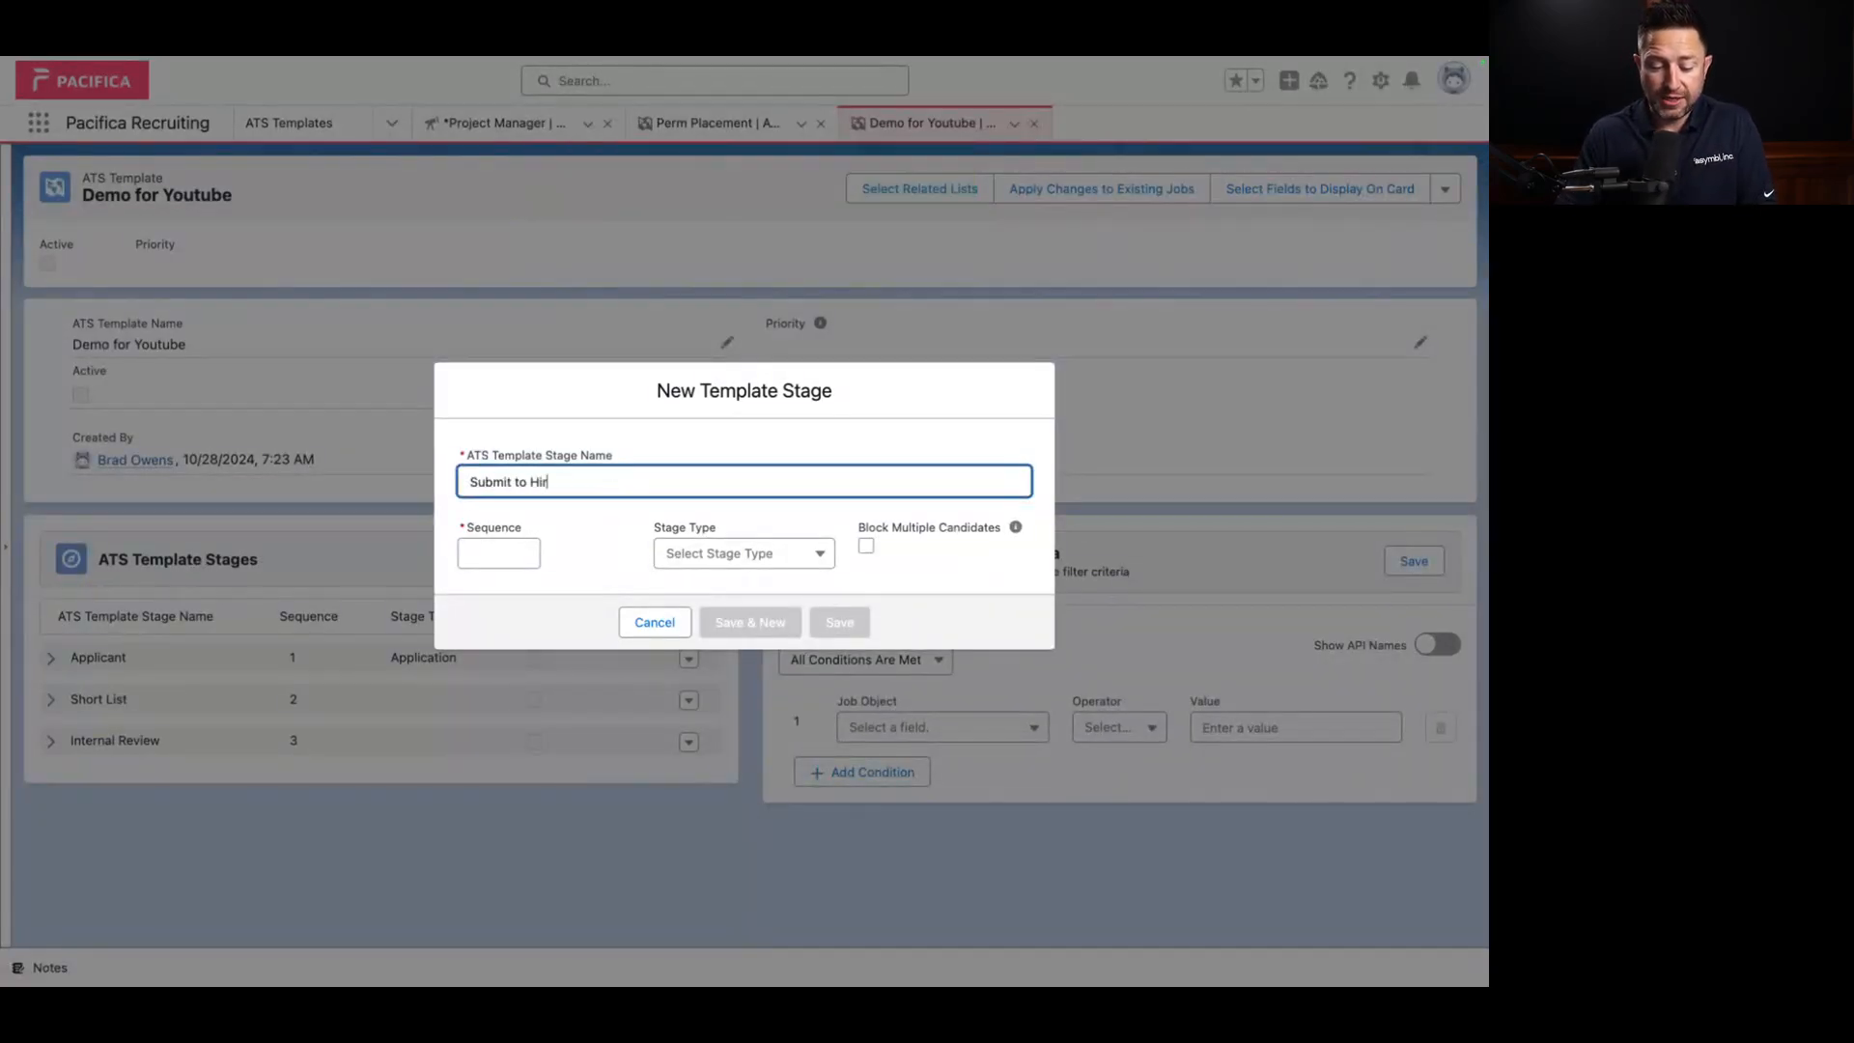
pyautogui.write('ing Manager')
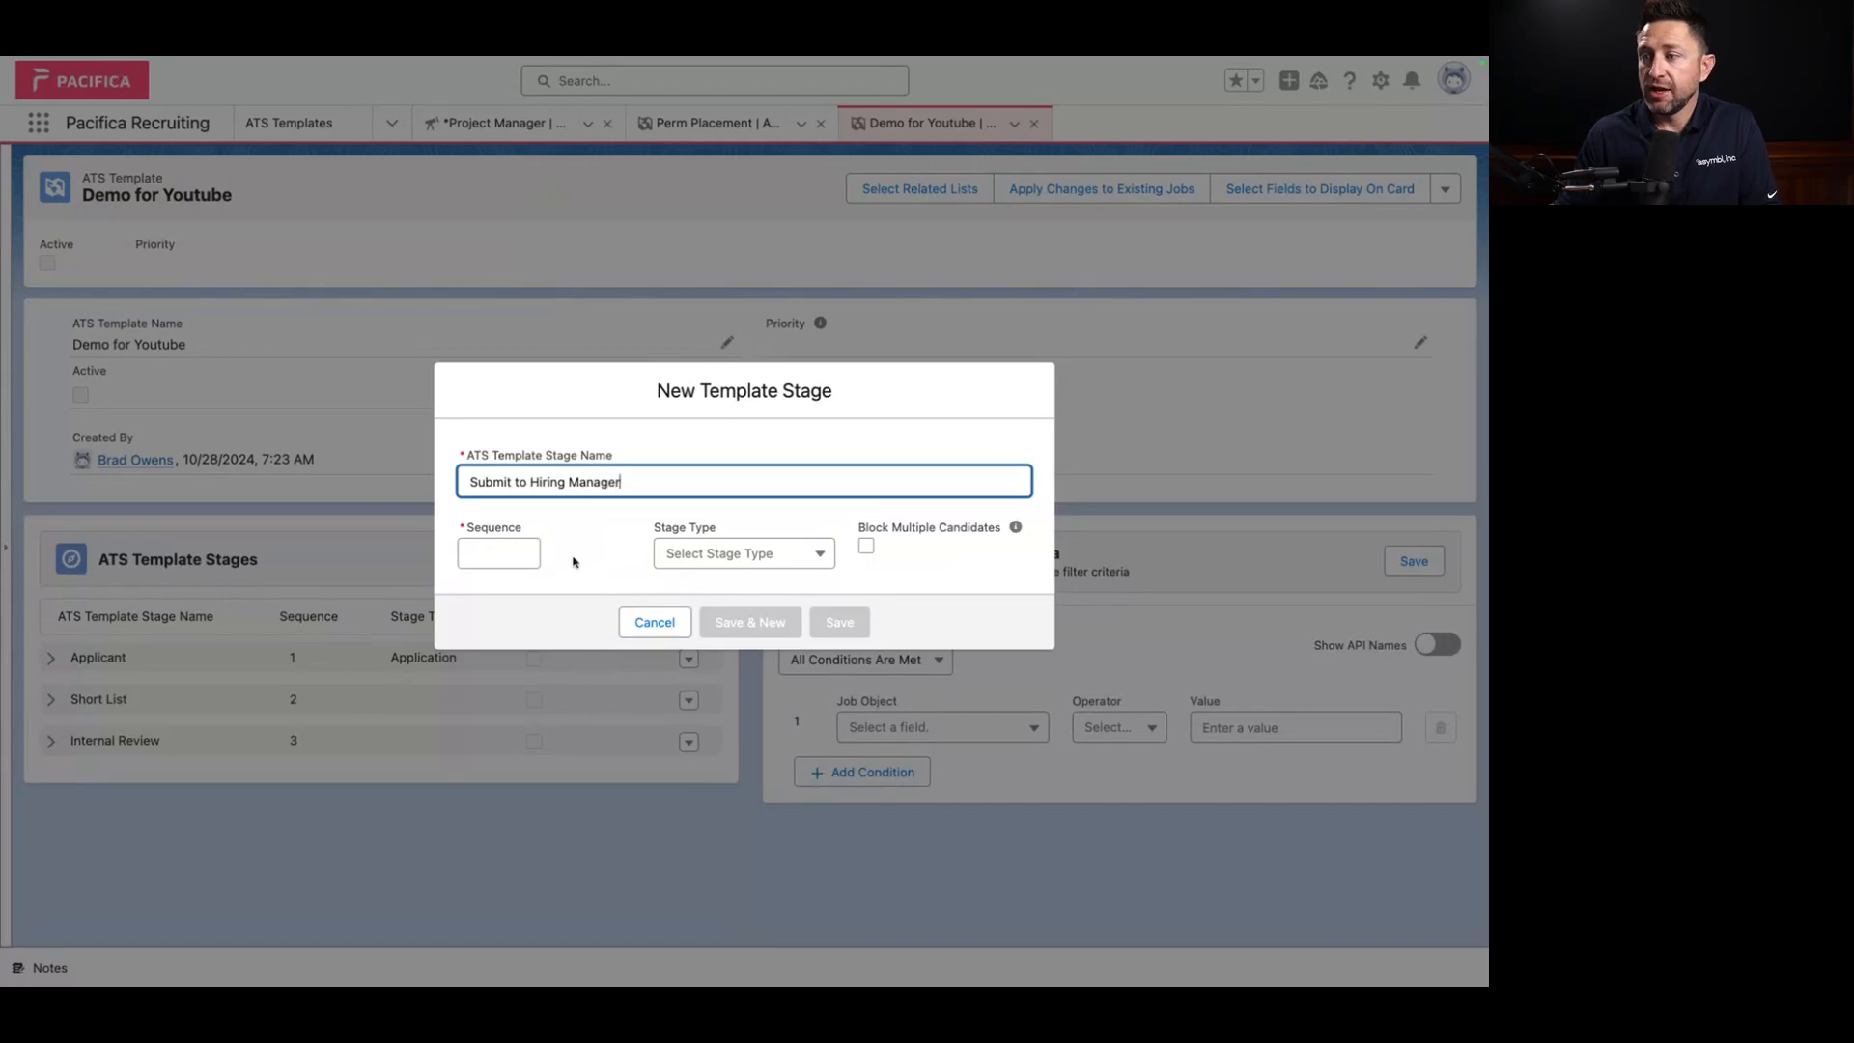
pyautogui.click(504, 554)
pyautogui.write('4')
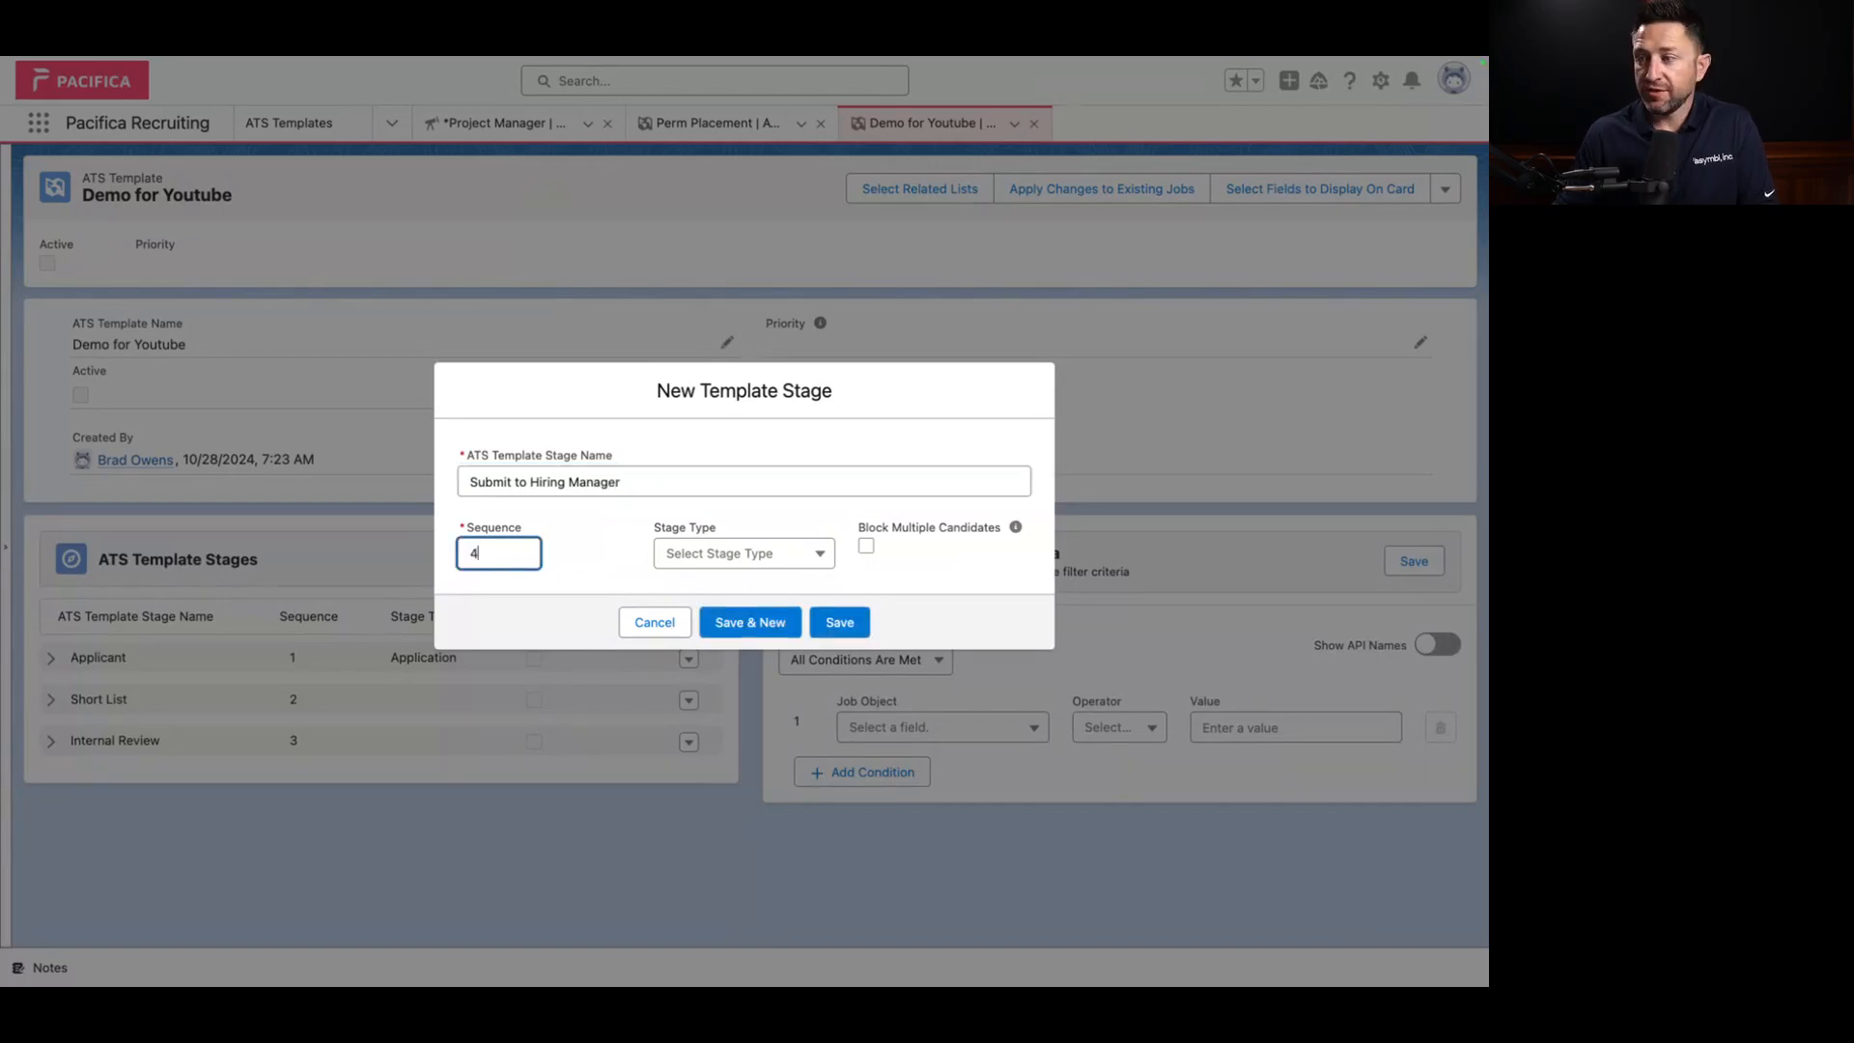
pyautogui.click(750, 622)
# Step: Add a template stage named "Interview" with sequence 5, leaving the stage type unset
pyautogui.click(585, 486)
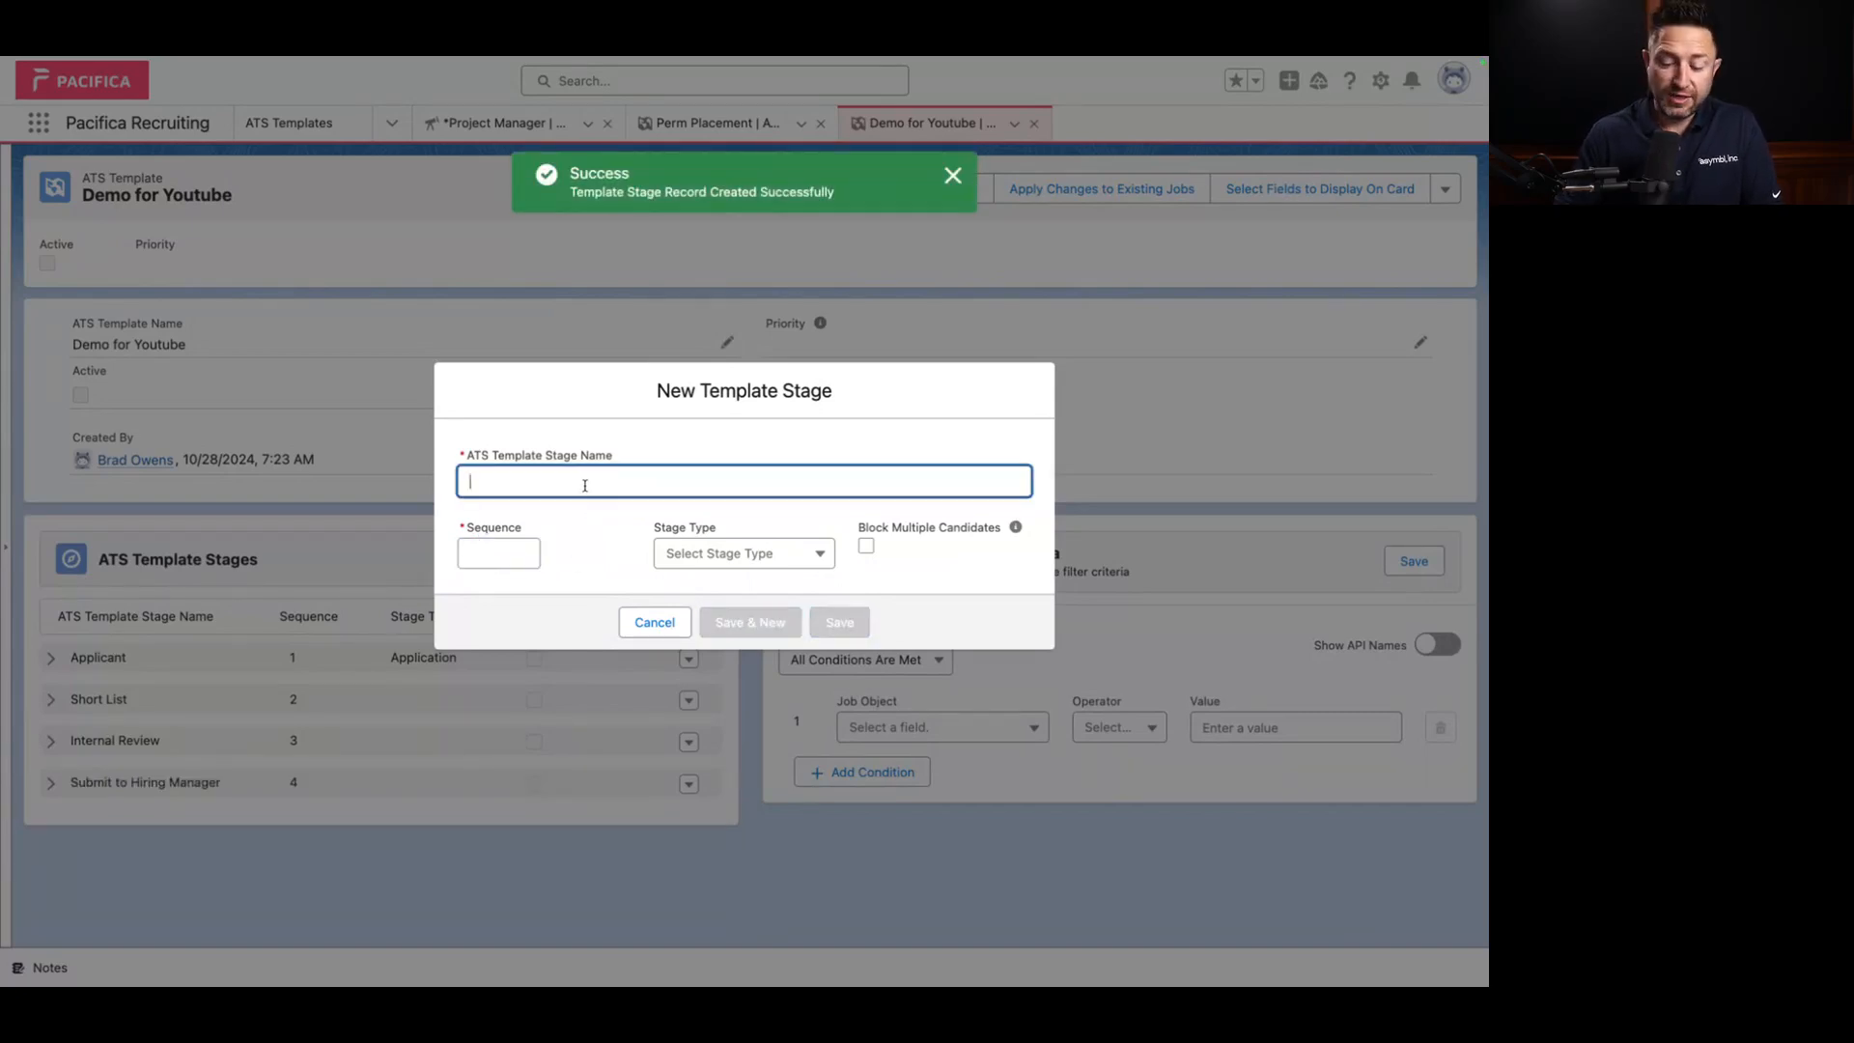
pyautogui.write('Intervi')
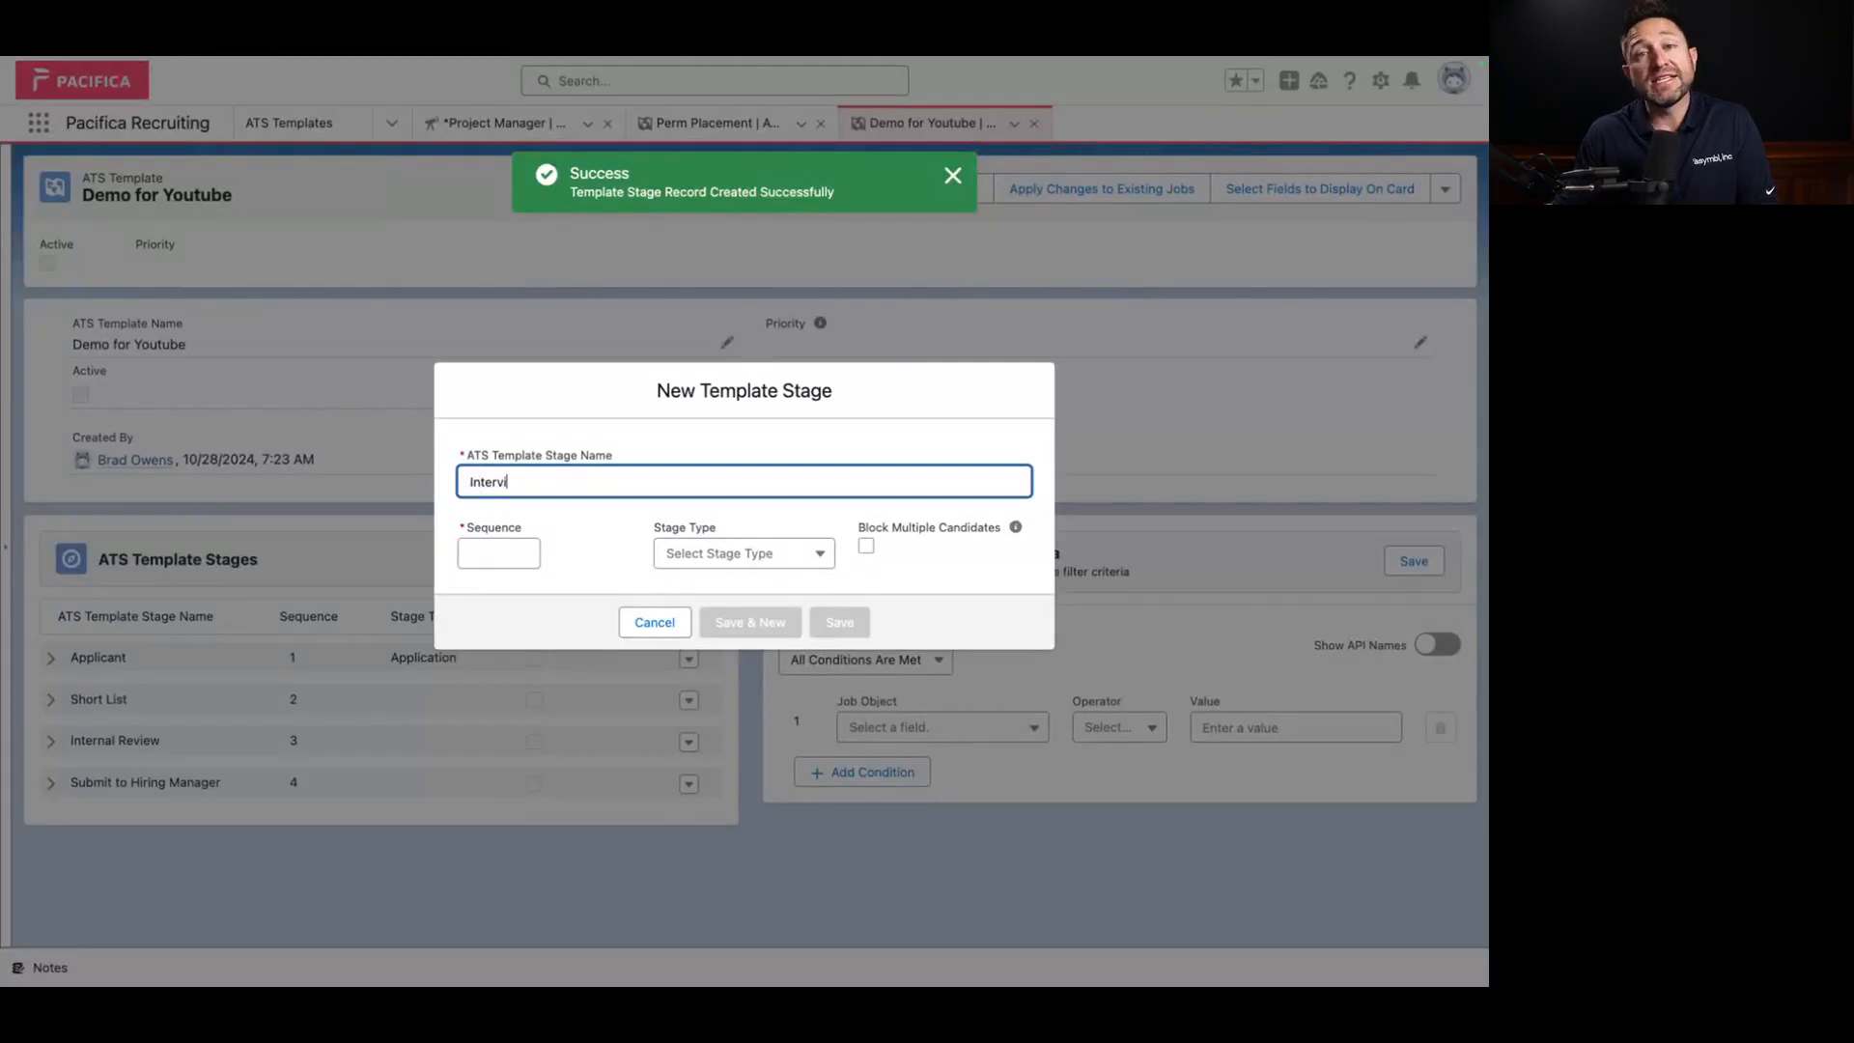
pyautogui.write('ew')
pyautogui.click(501, 552)
pyautogui.write('5')
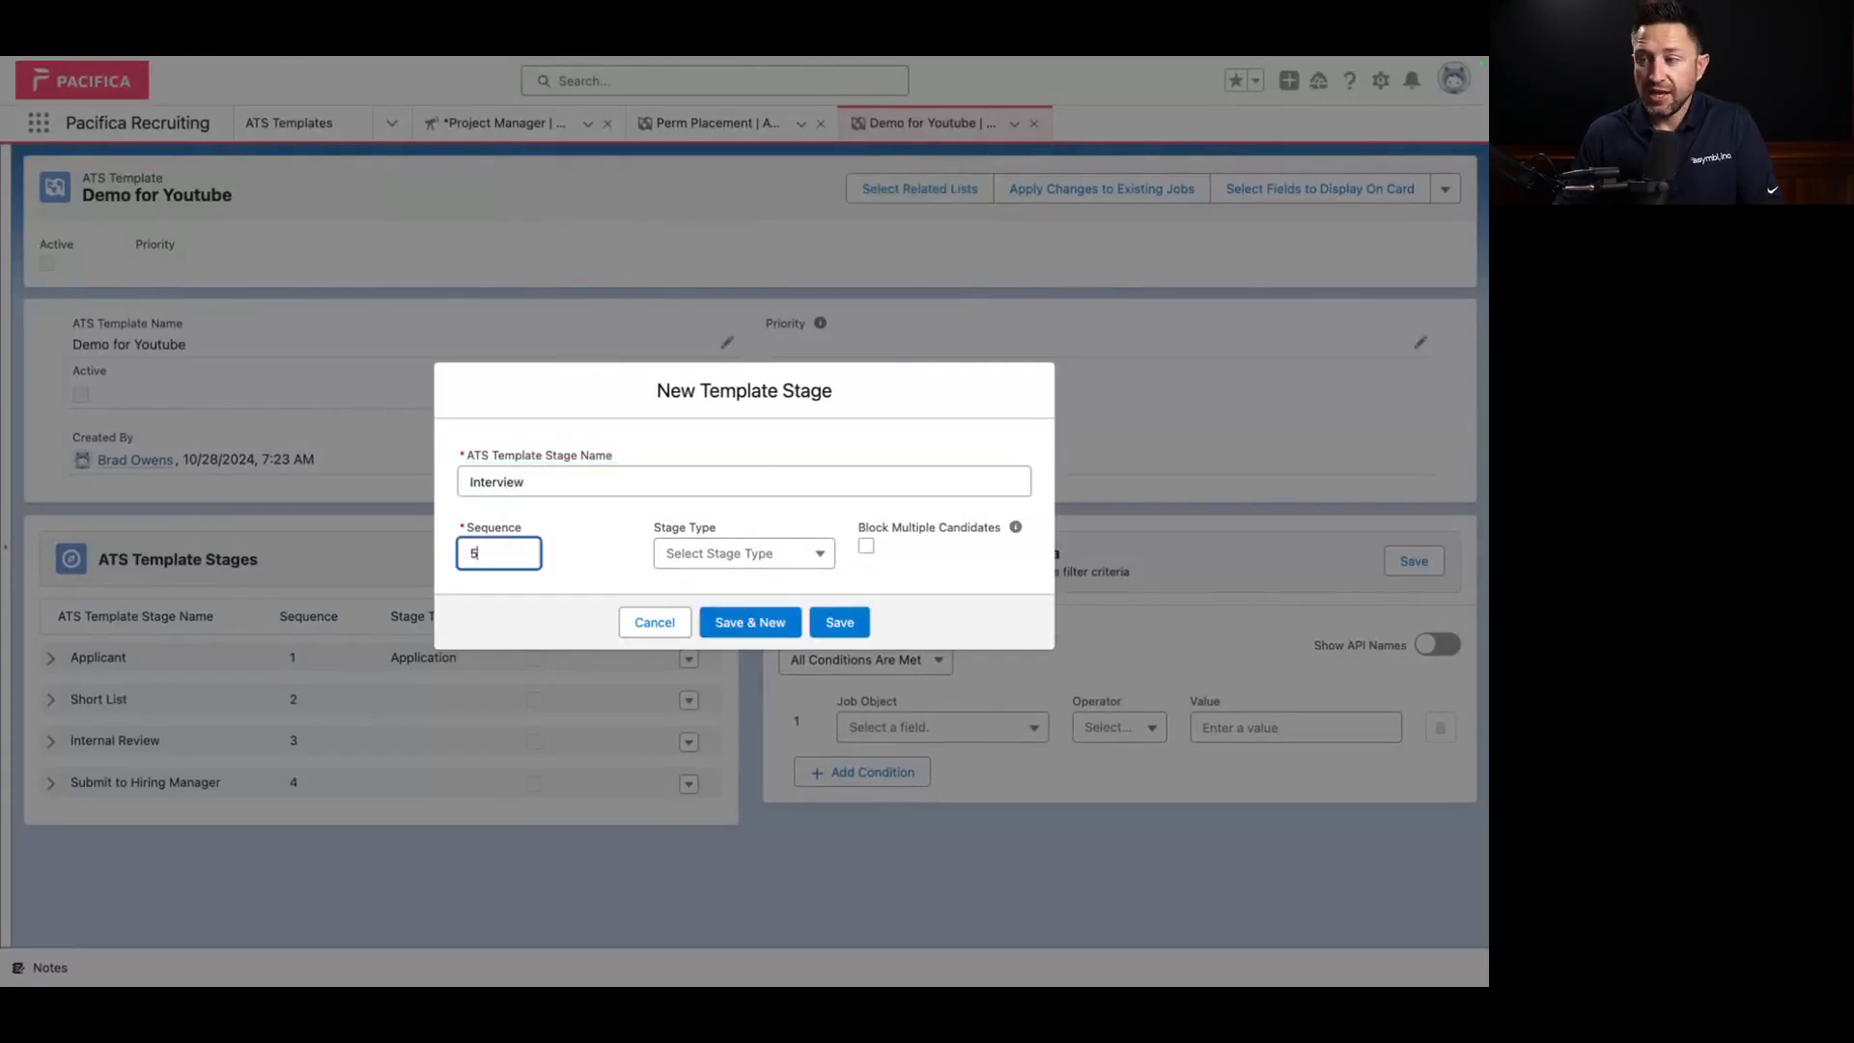
pyautogui.click(819, 629)
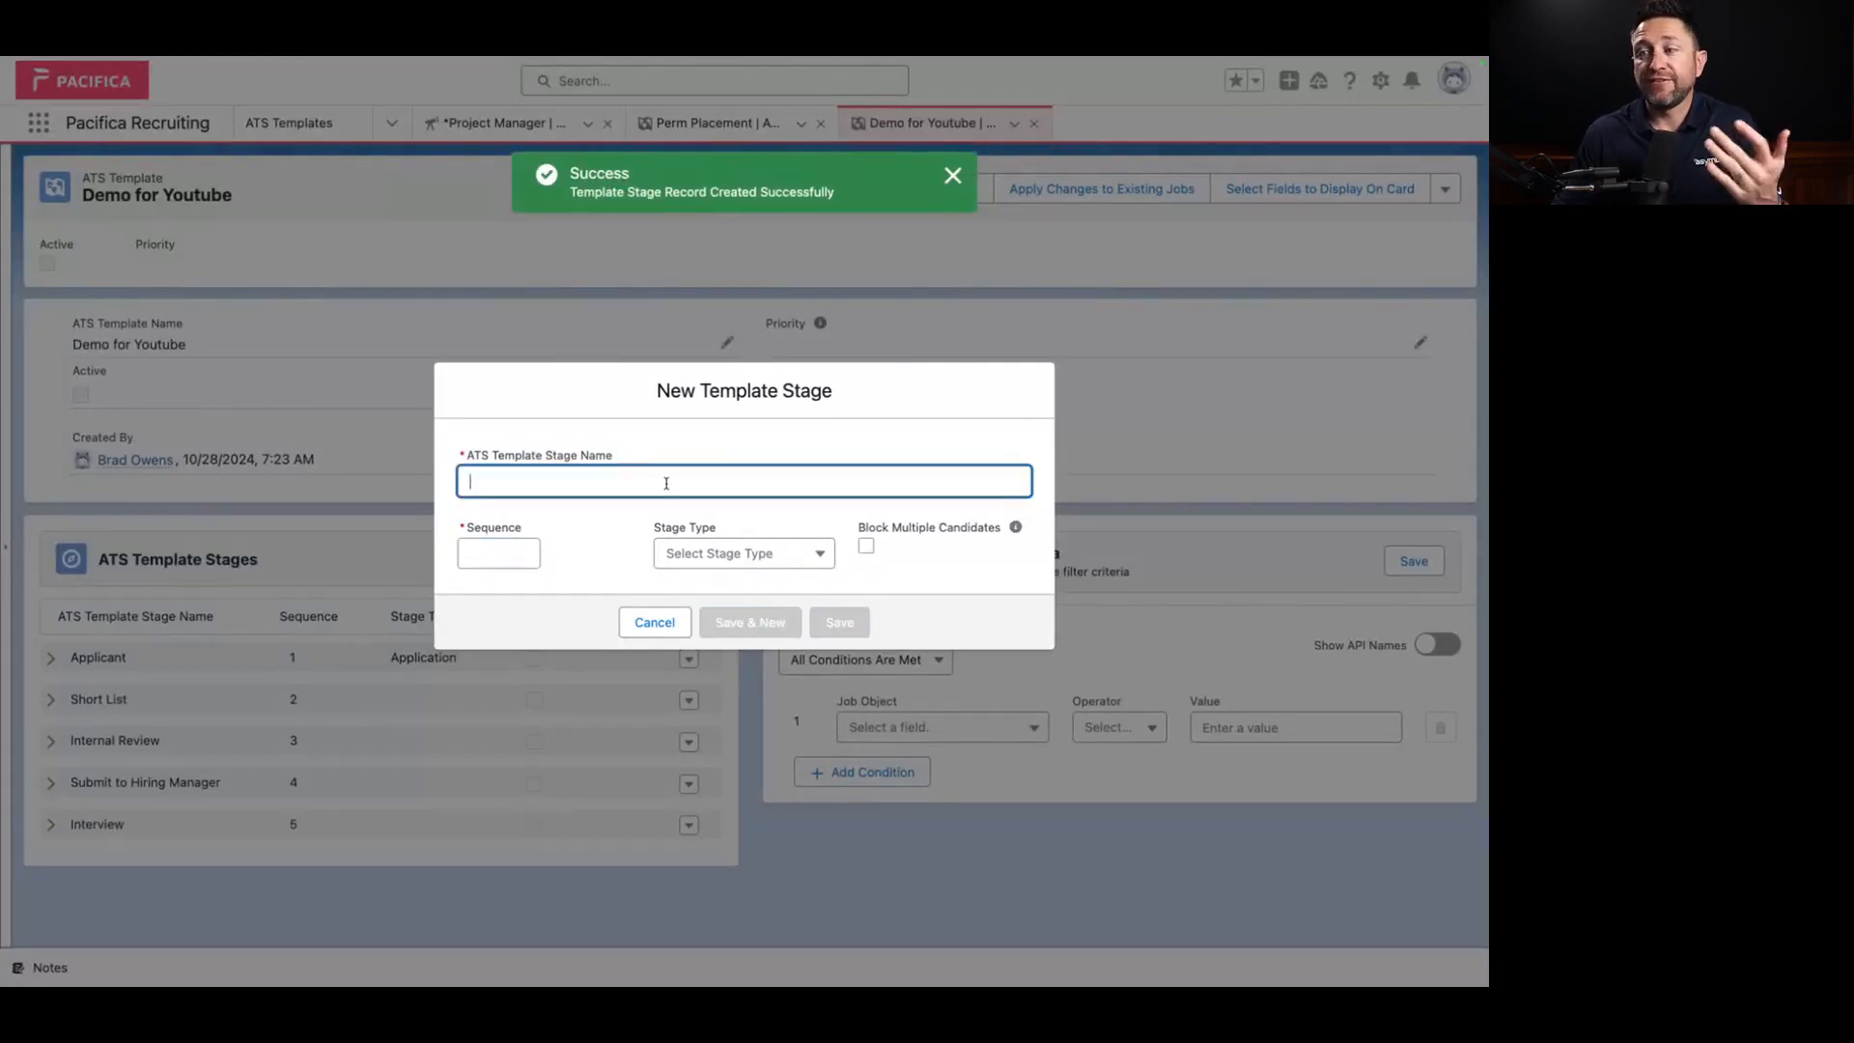
# Step: Add a final template stage named "Offer" with sequence 6, without a stage type, and finish creating stages
pyautogui.write('Offer')
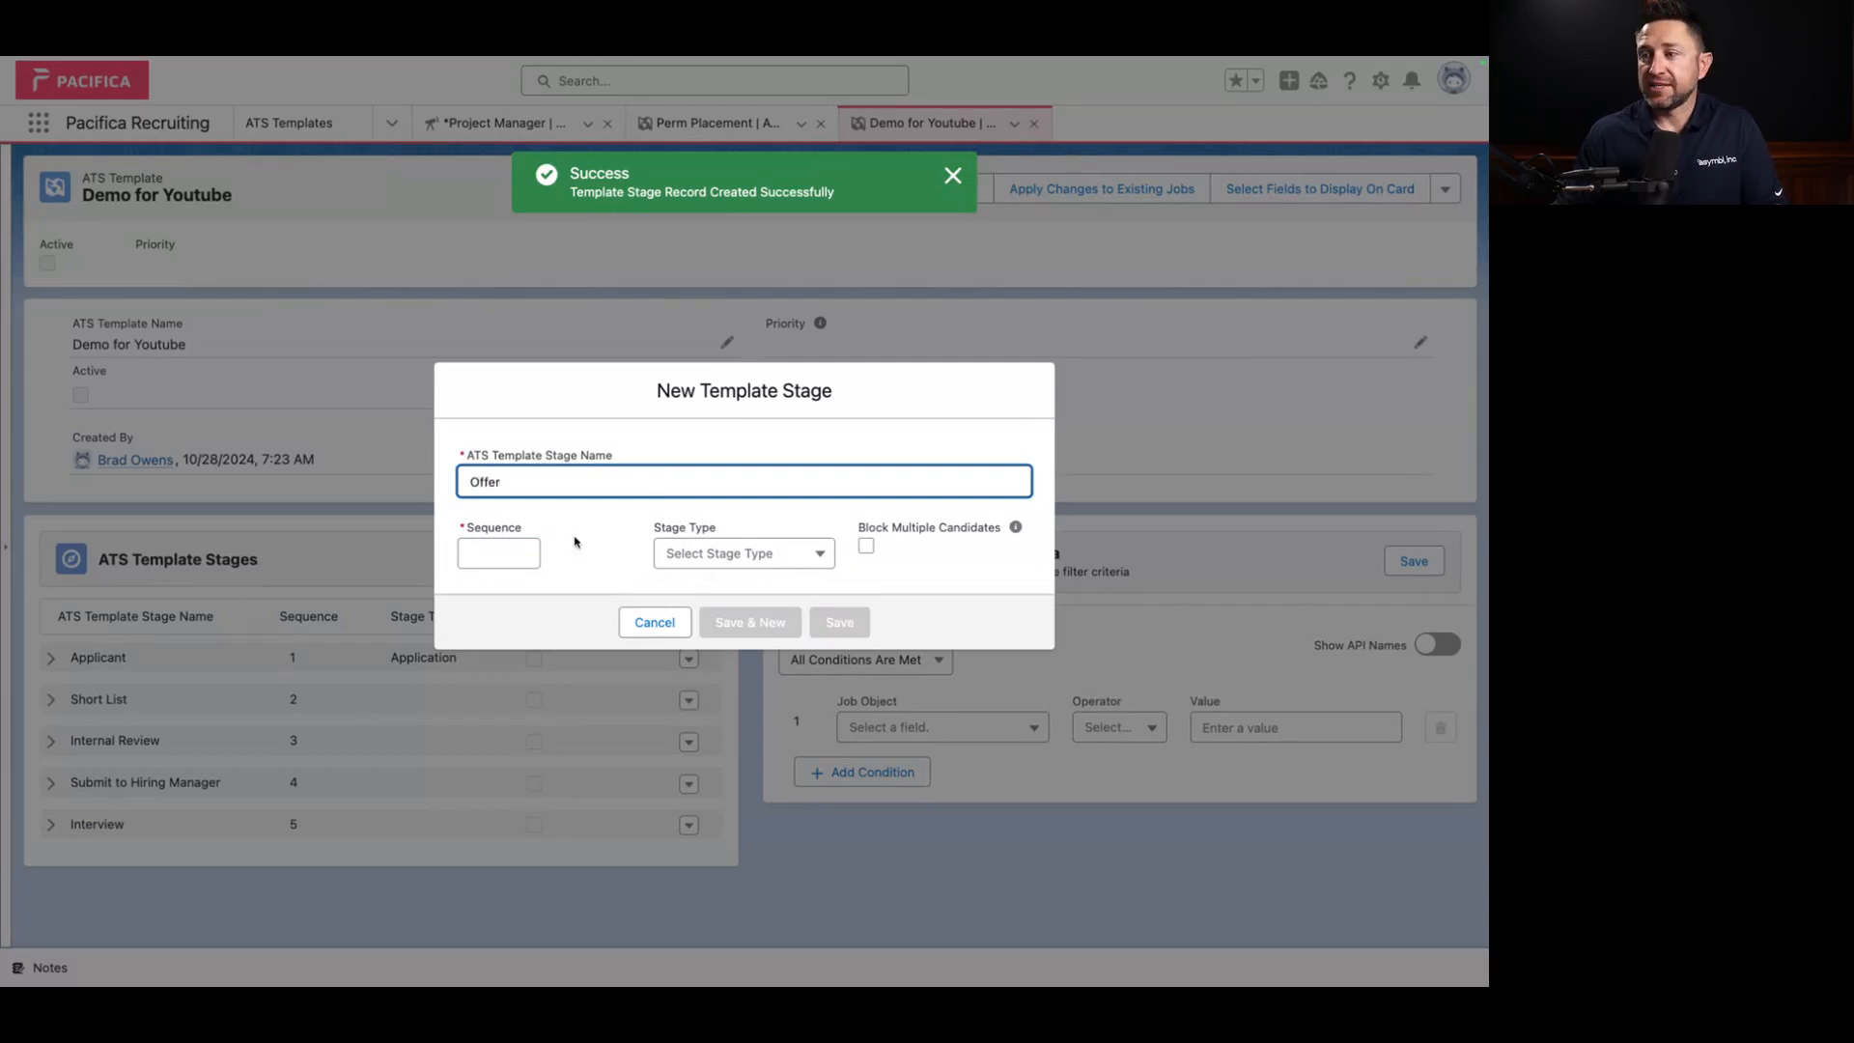
pyautogui.click(502, 554)
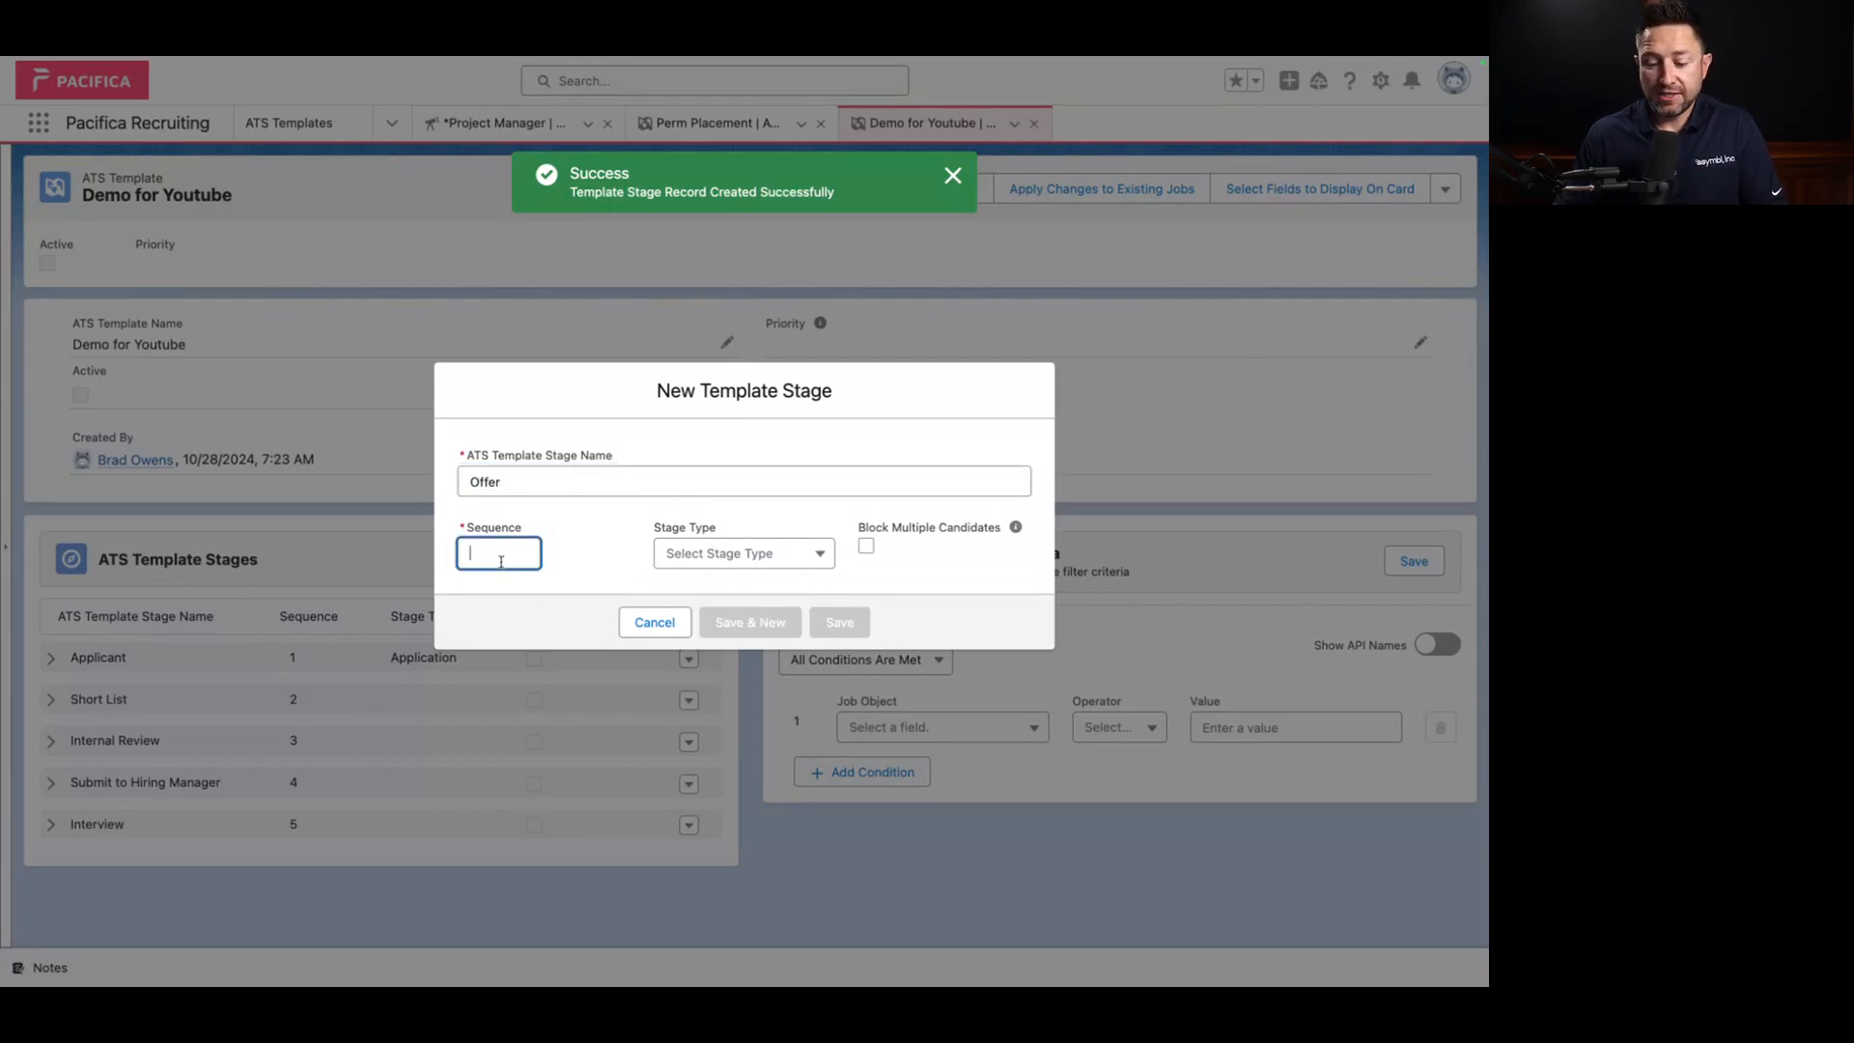
pyautogui.write('6')
pyautogui.click(837, 622)
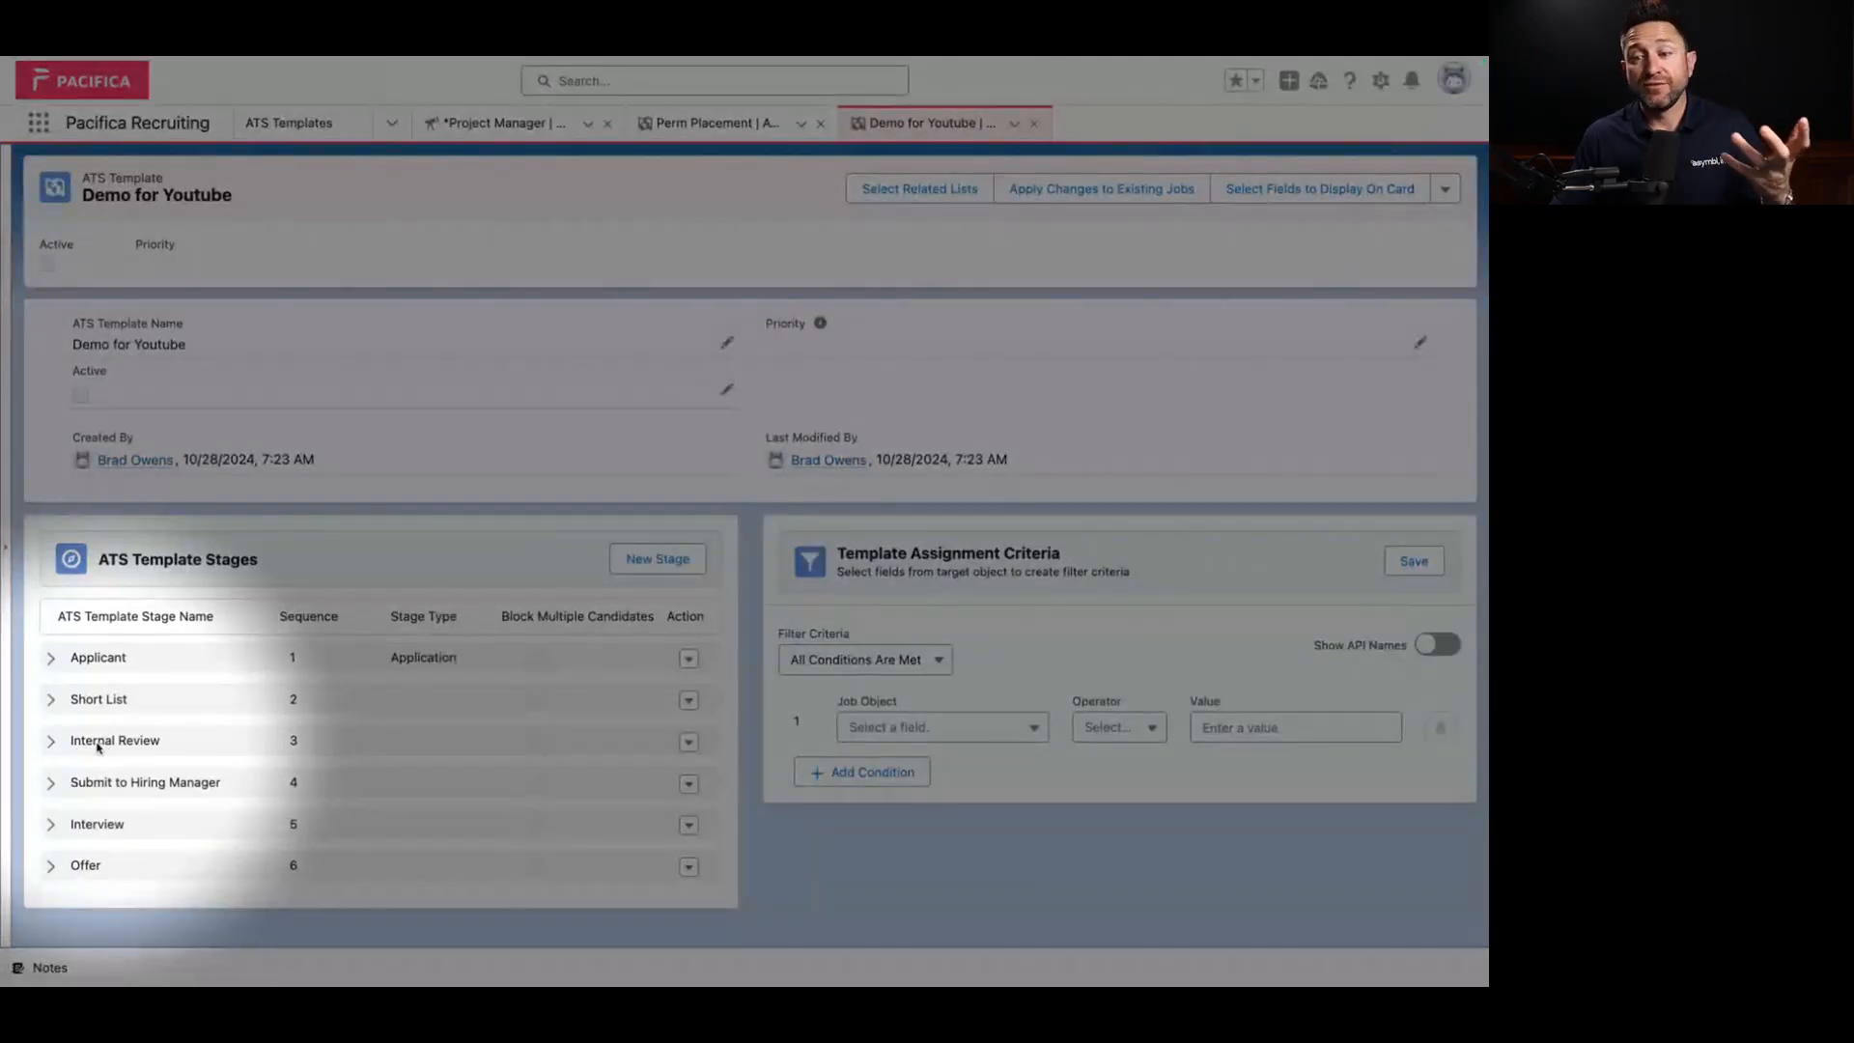
# Step: Expand the Internal Review stage and start a new ATS action for it
pyautogui.click(52, 741)
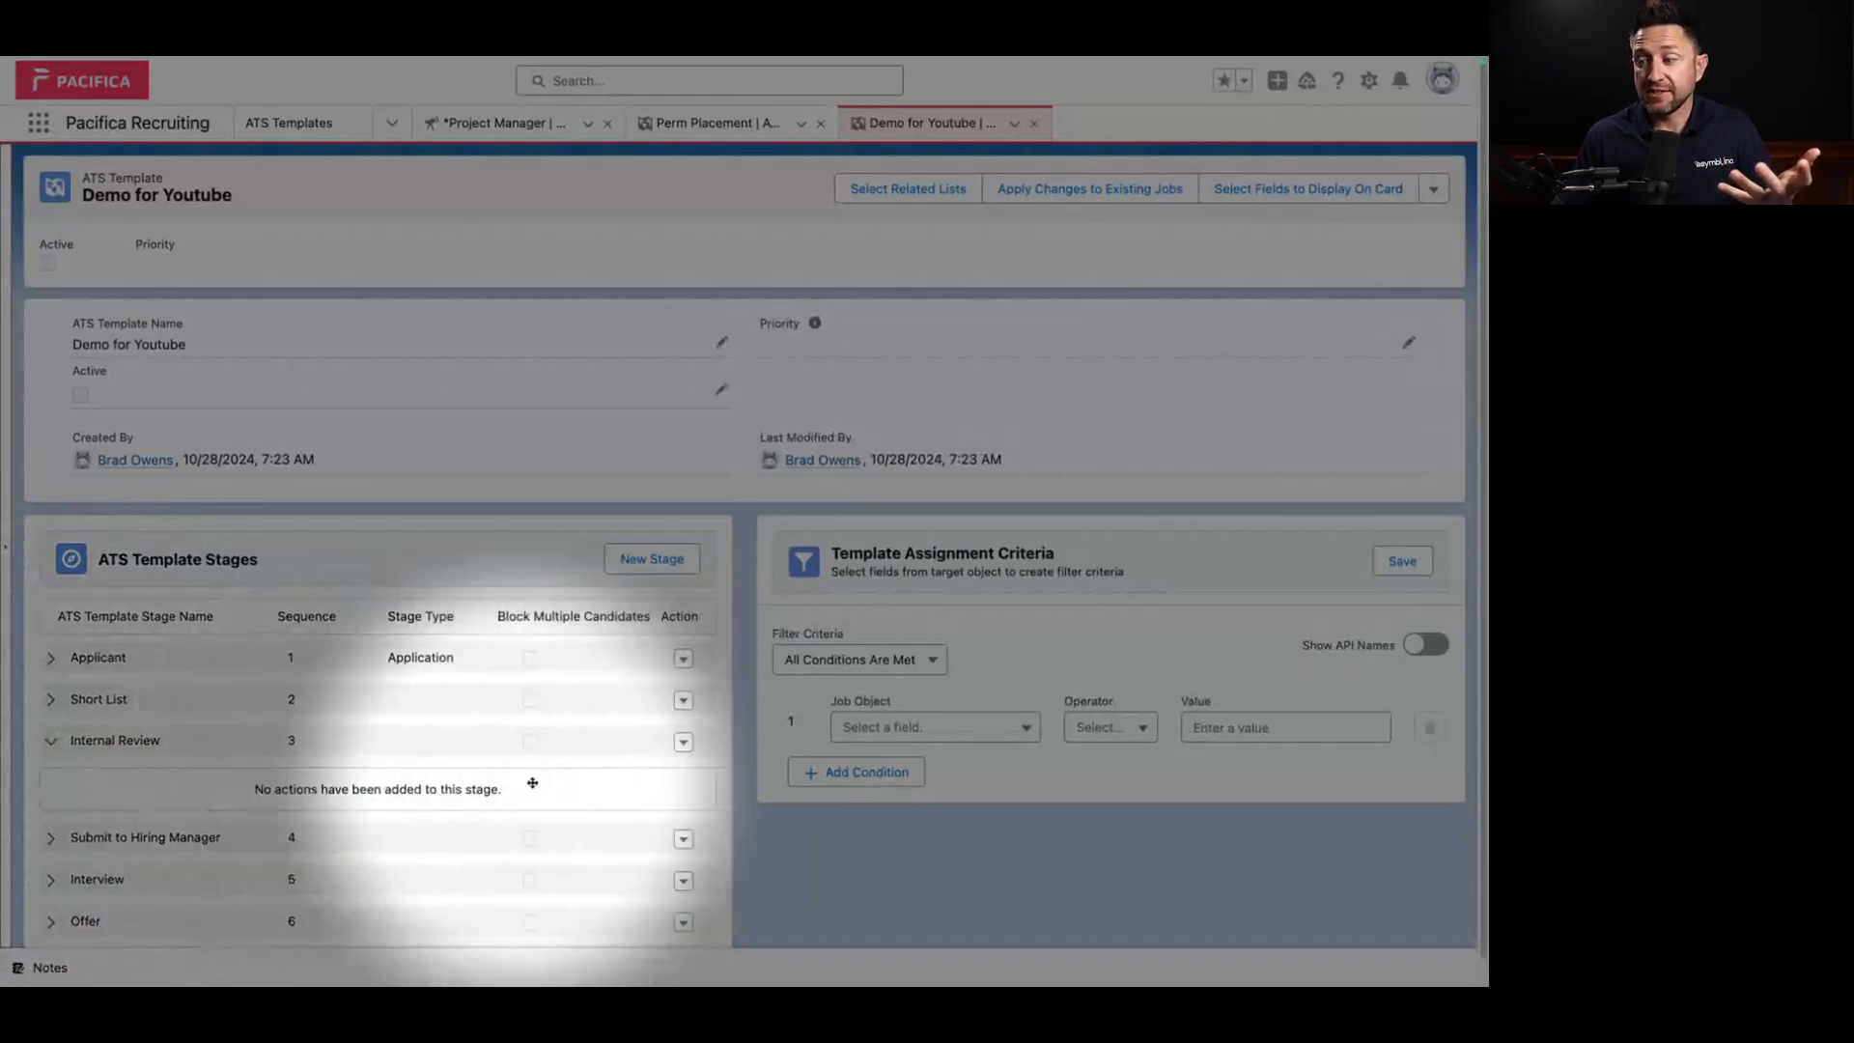
pyautogui.click(682, 742)
pyautogui.click(642, 838)
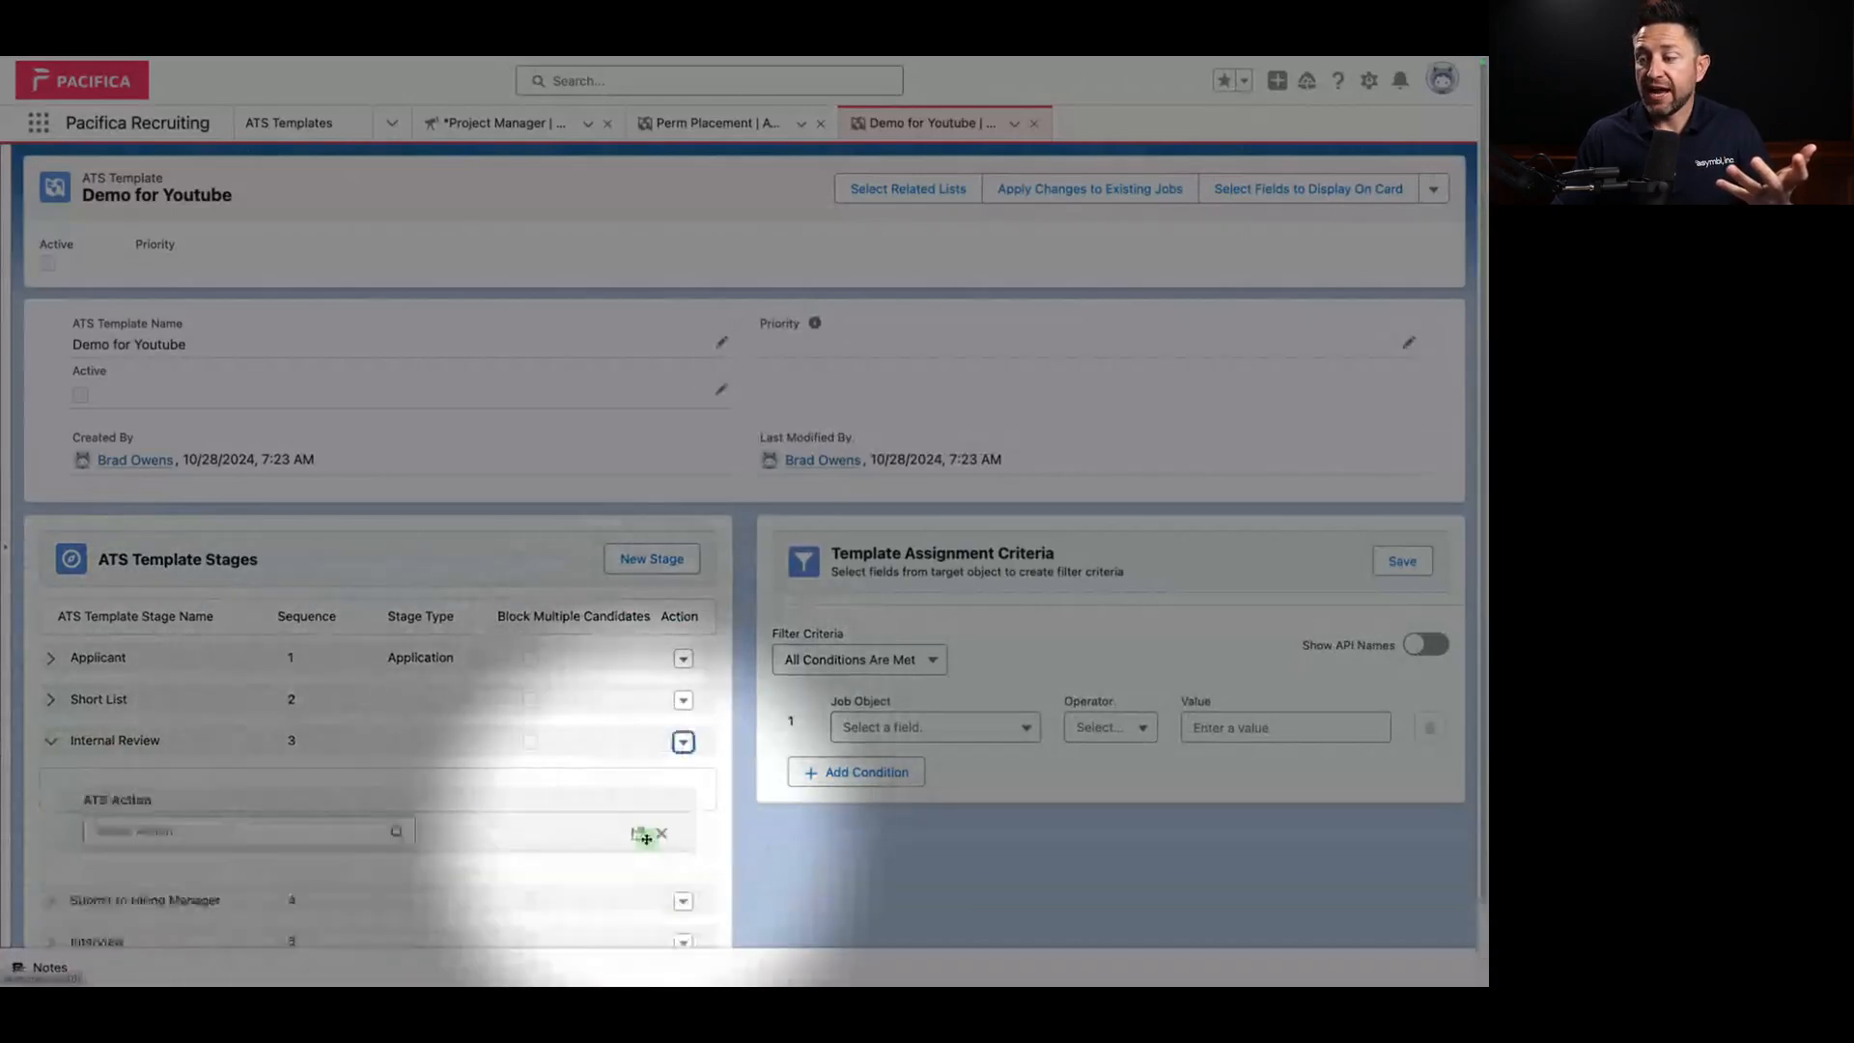
pyautogui.click(176, 833)
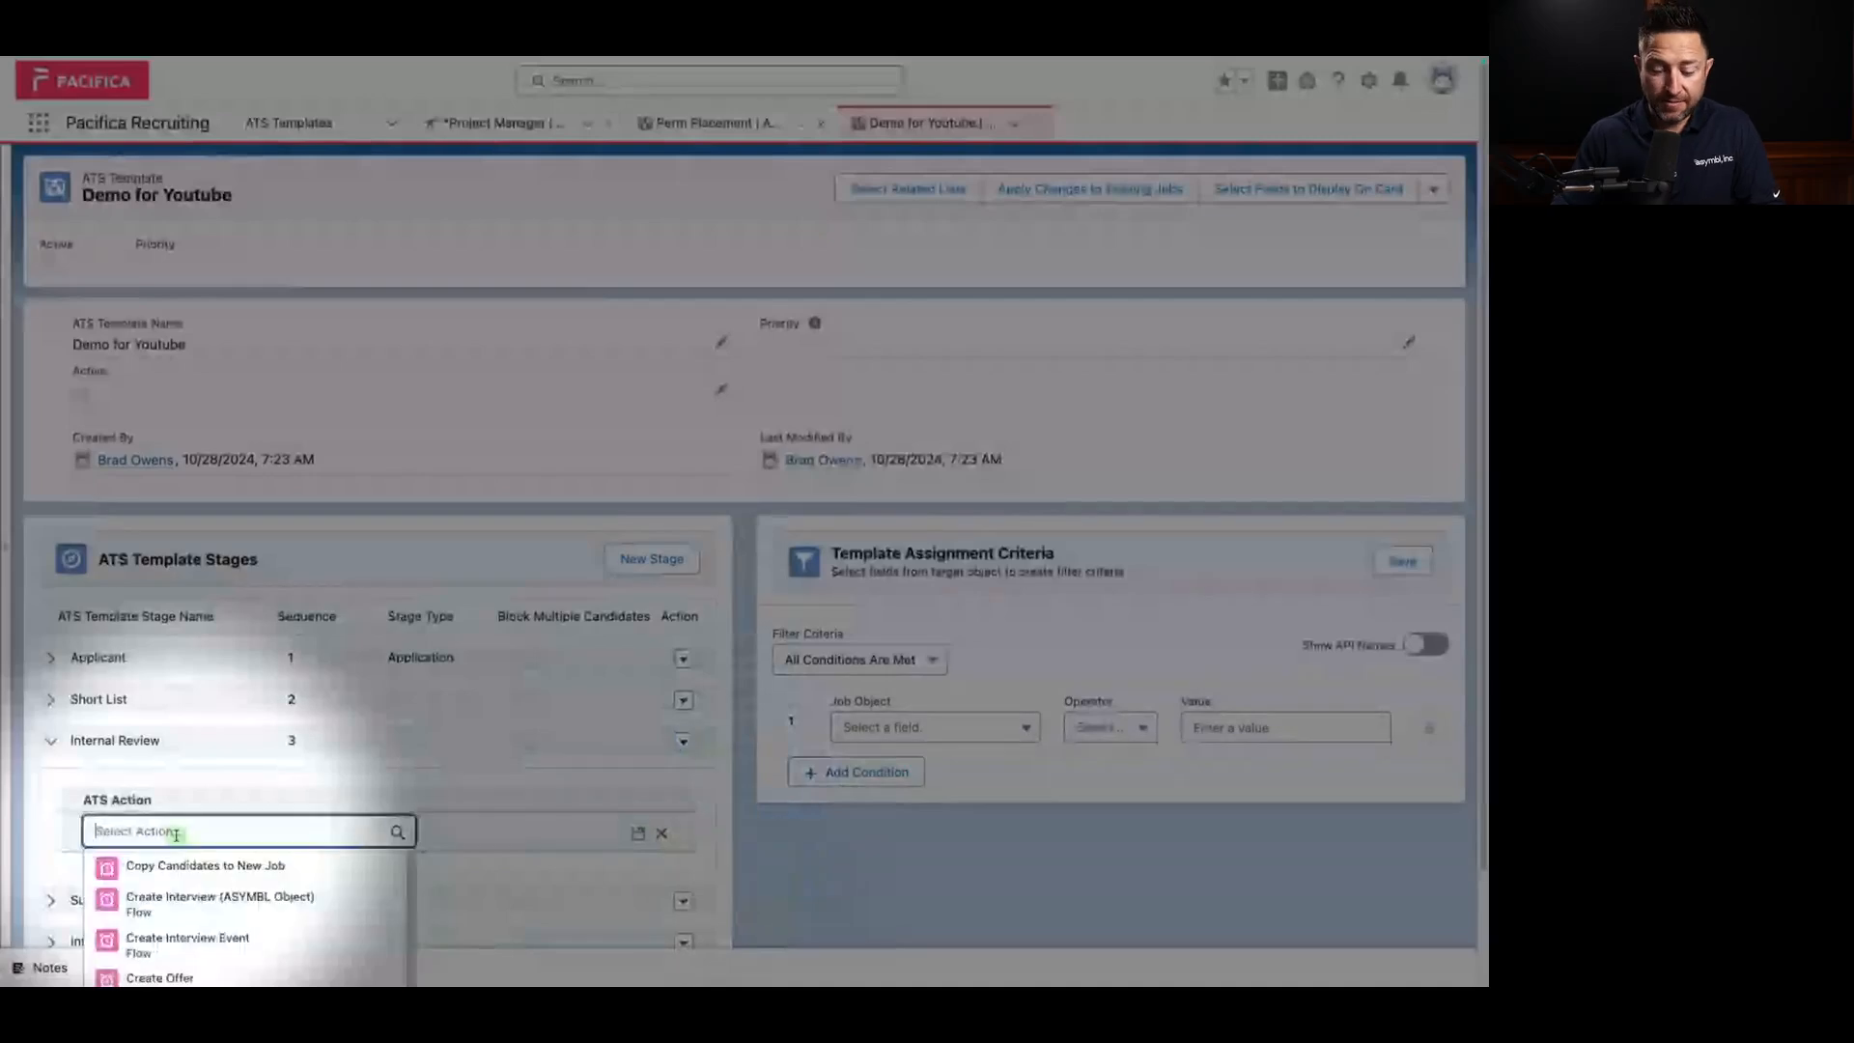
pyautogui.write('notify')
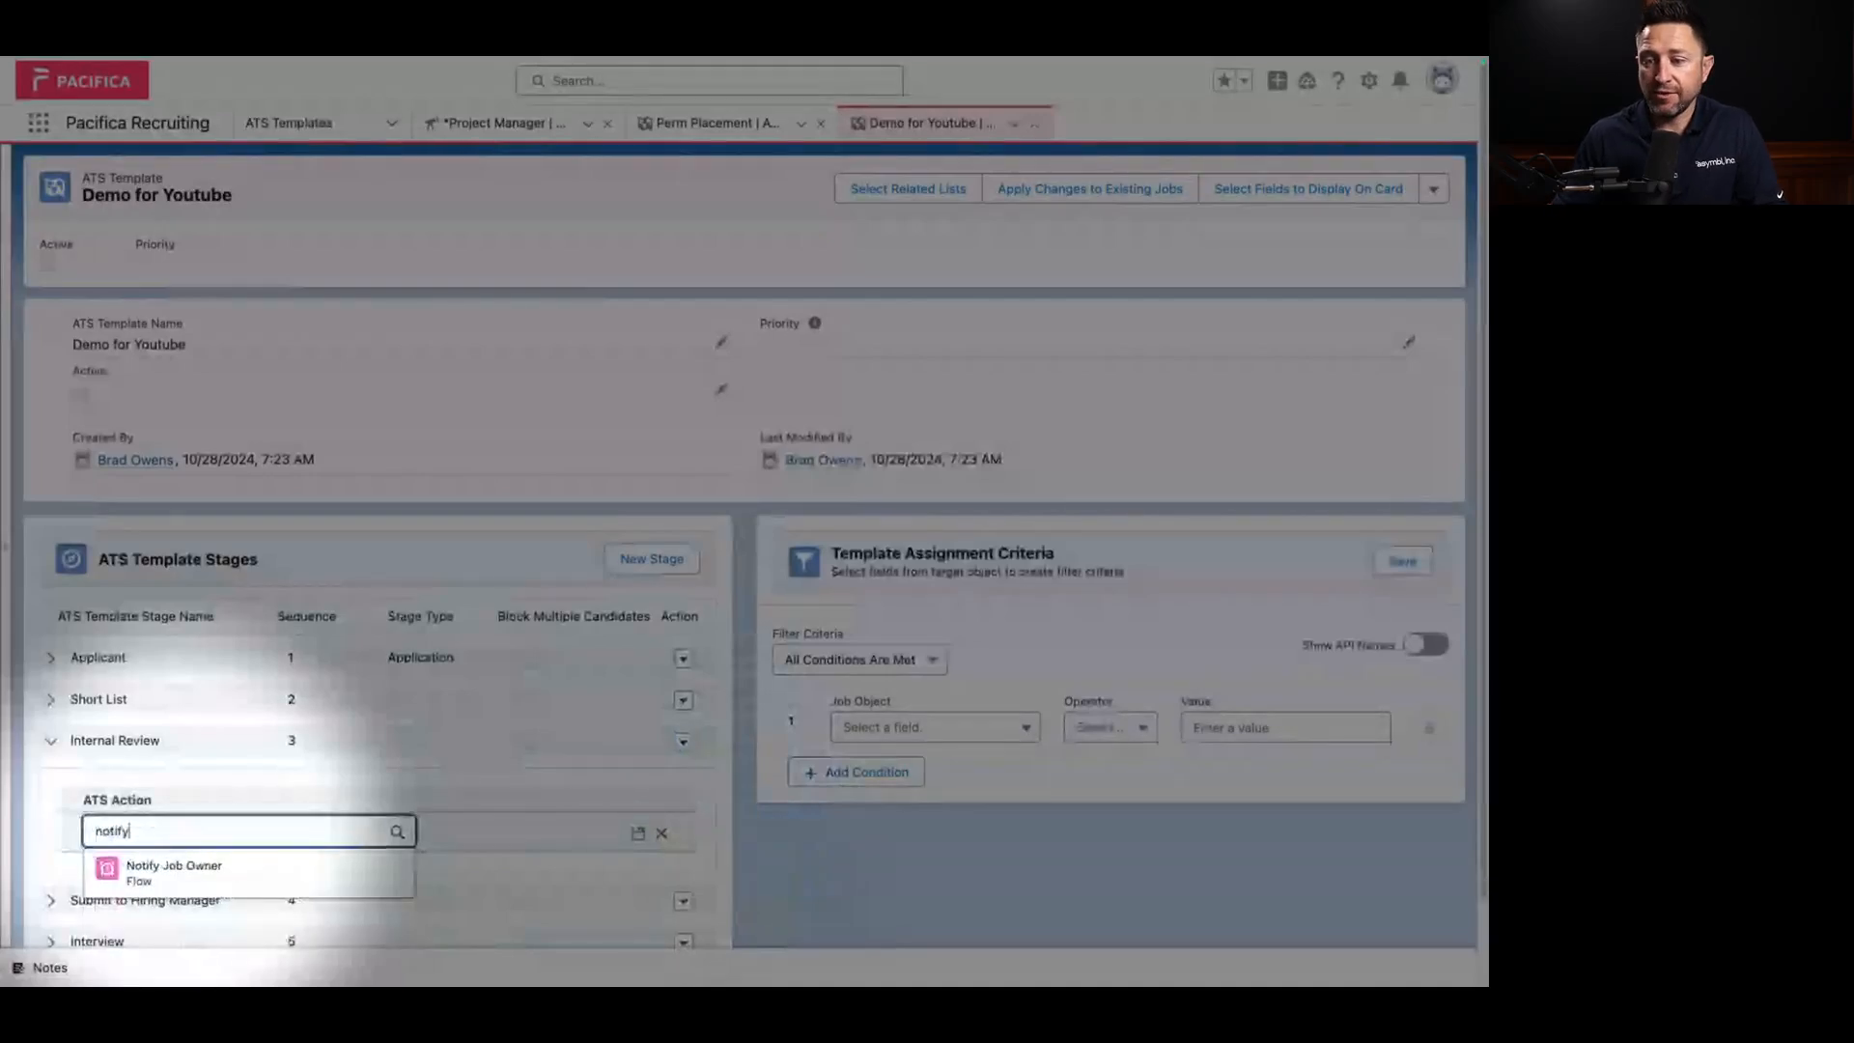
pyautogui.click(174, 869)
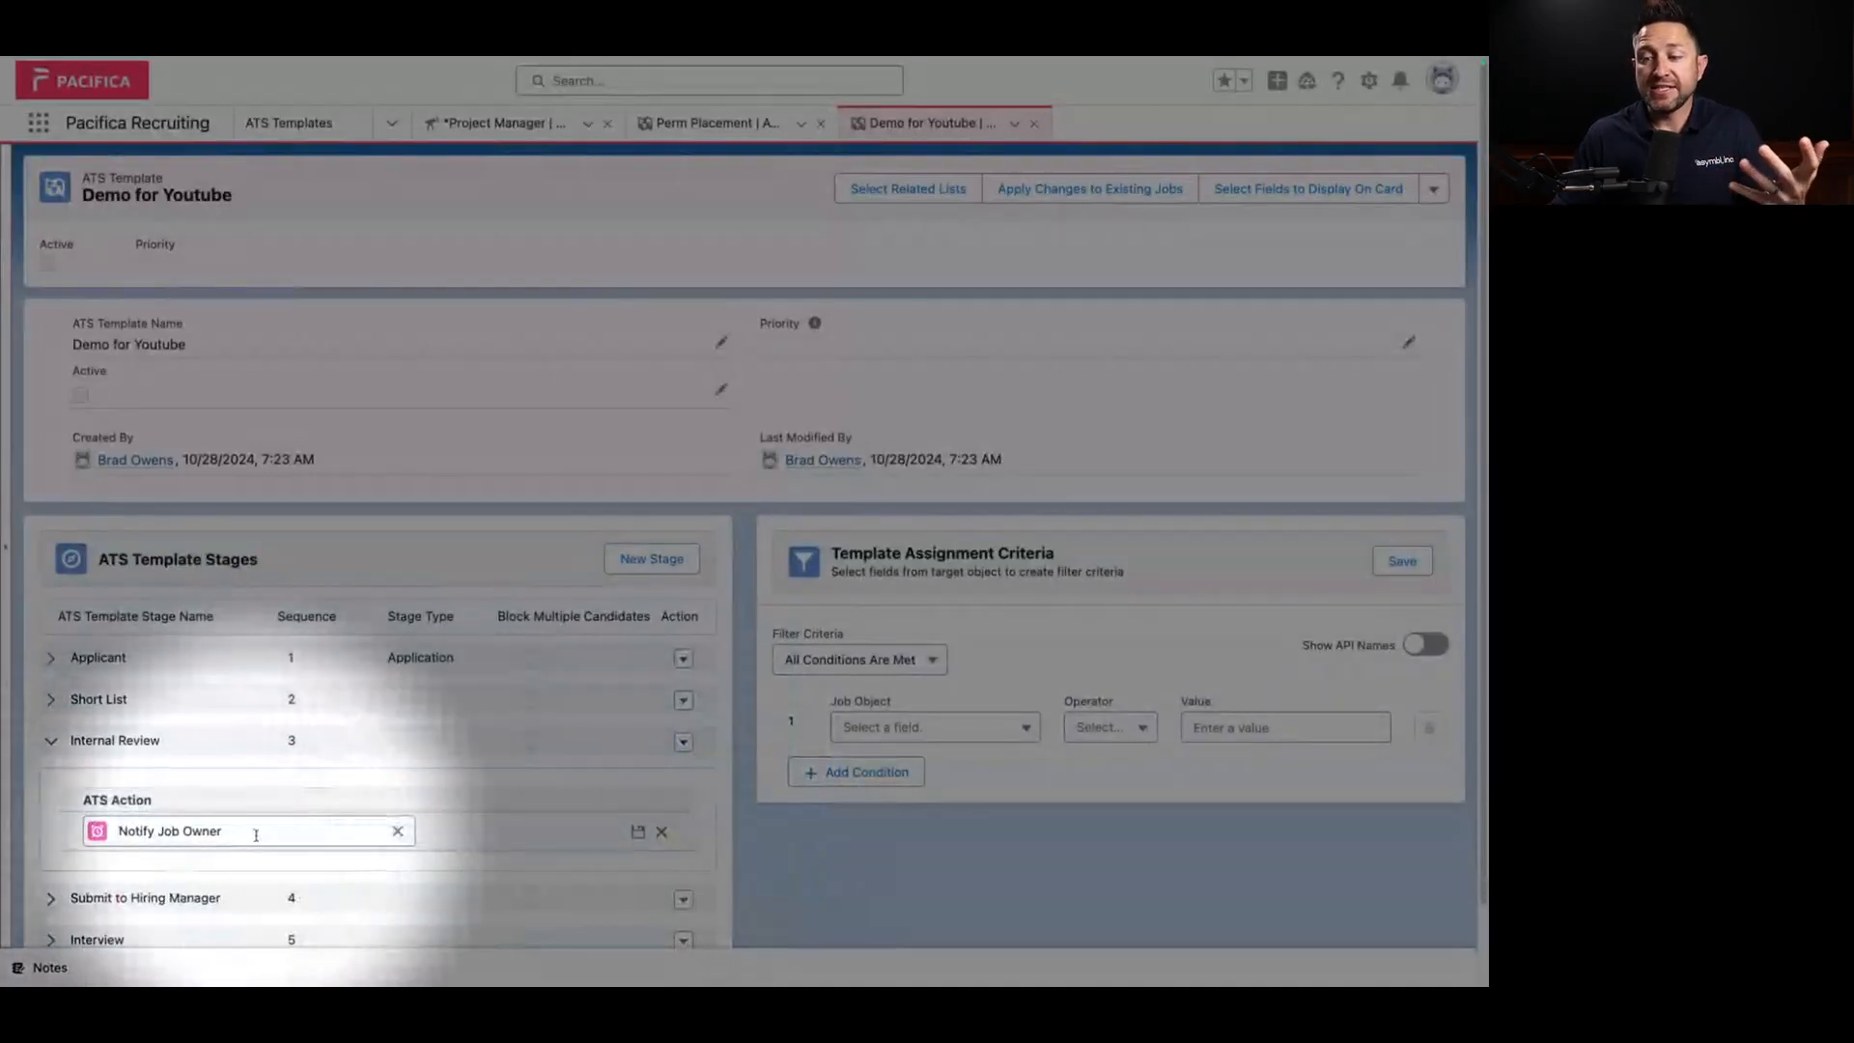
pyautogui.click(397, 831)
# Step: Set the Internal Review stage's new ATS action to Notify Job Owner, save it and collapse the stage
pyautogui.click(368, 832)
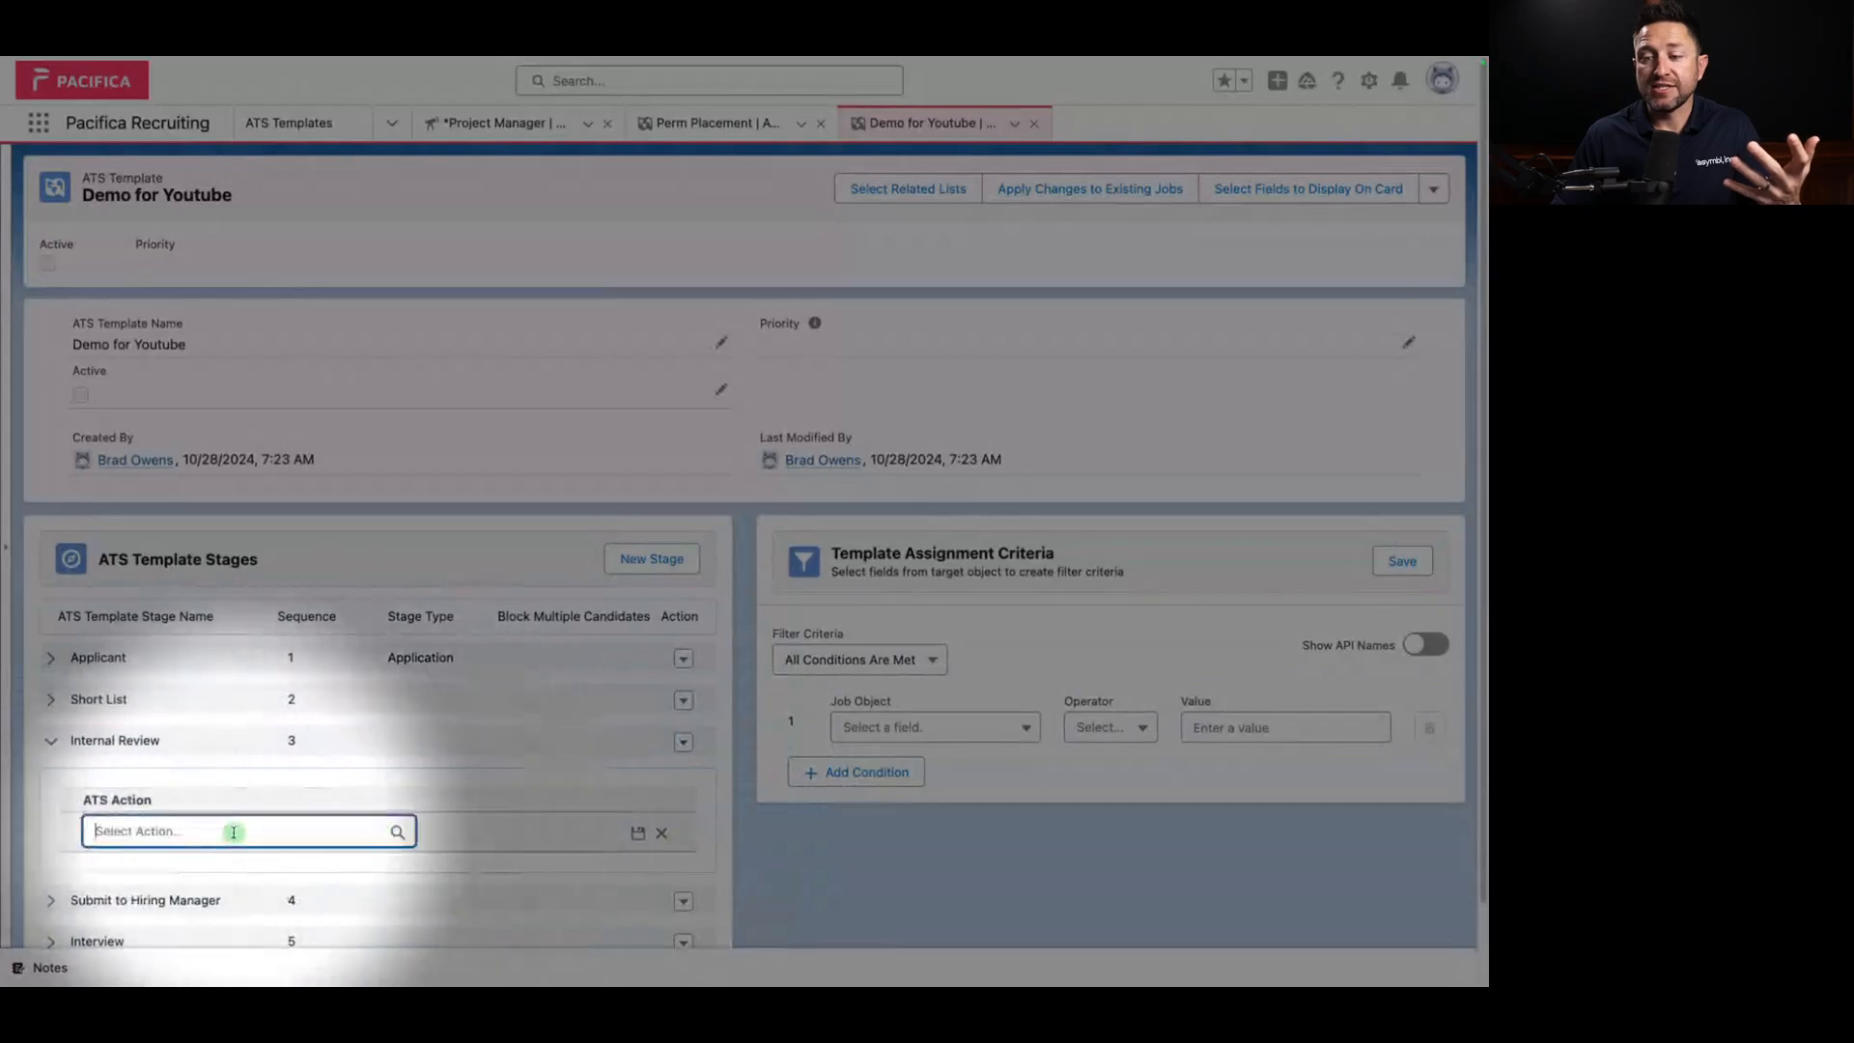
pyautogui.write('notify')
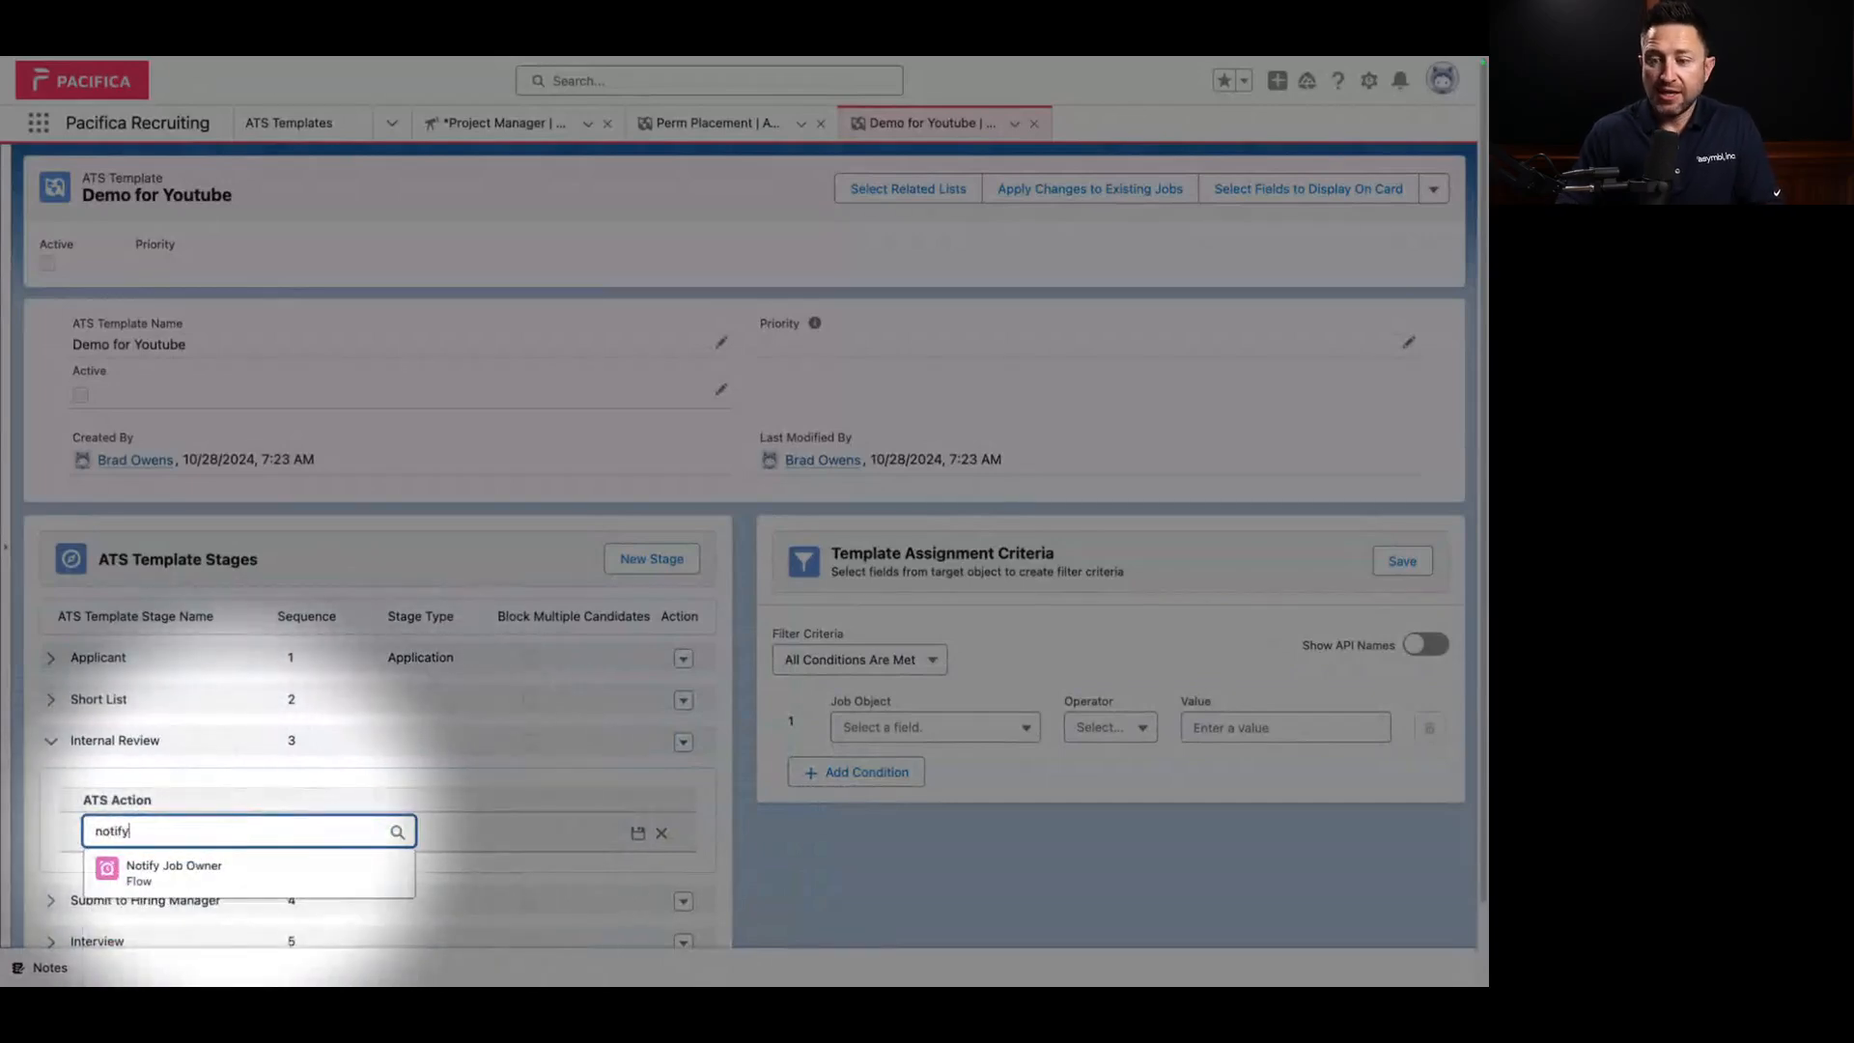
pyautogui.click(141, 886)
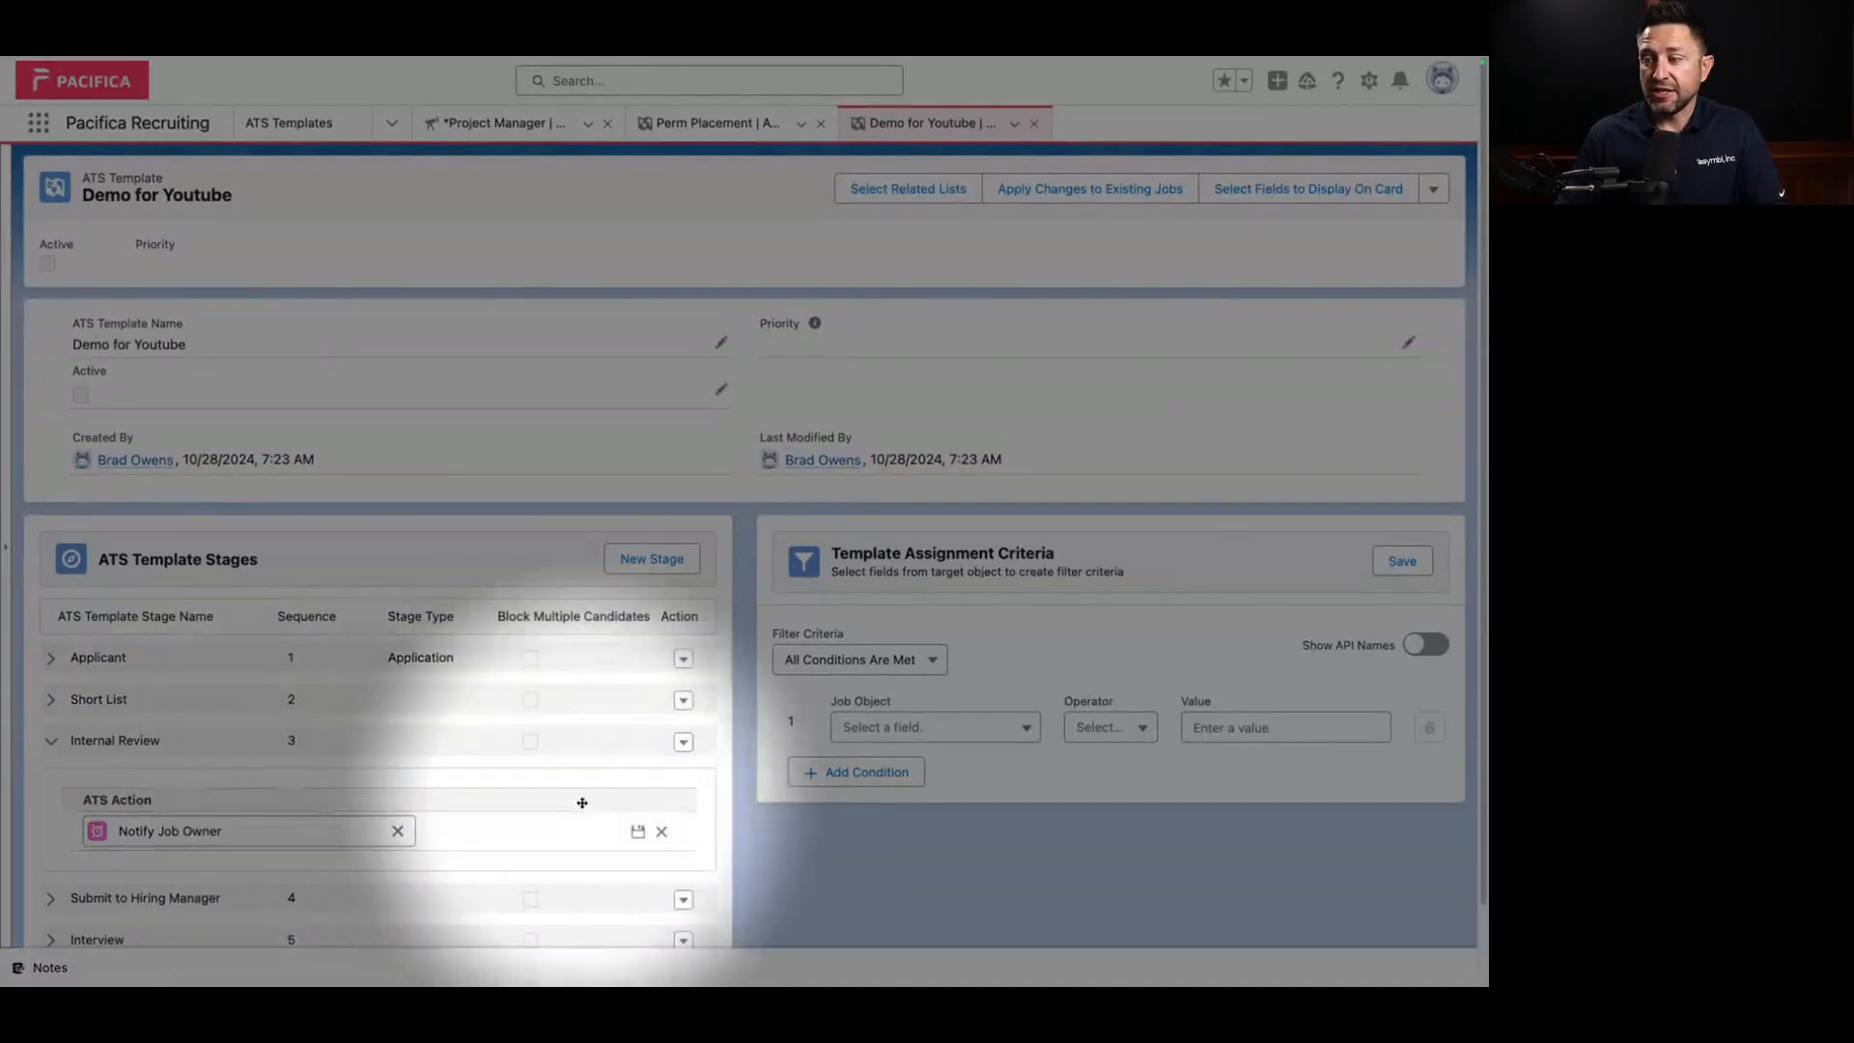
pyautogui.click(638, 831)
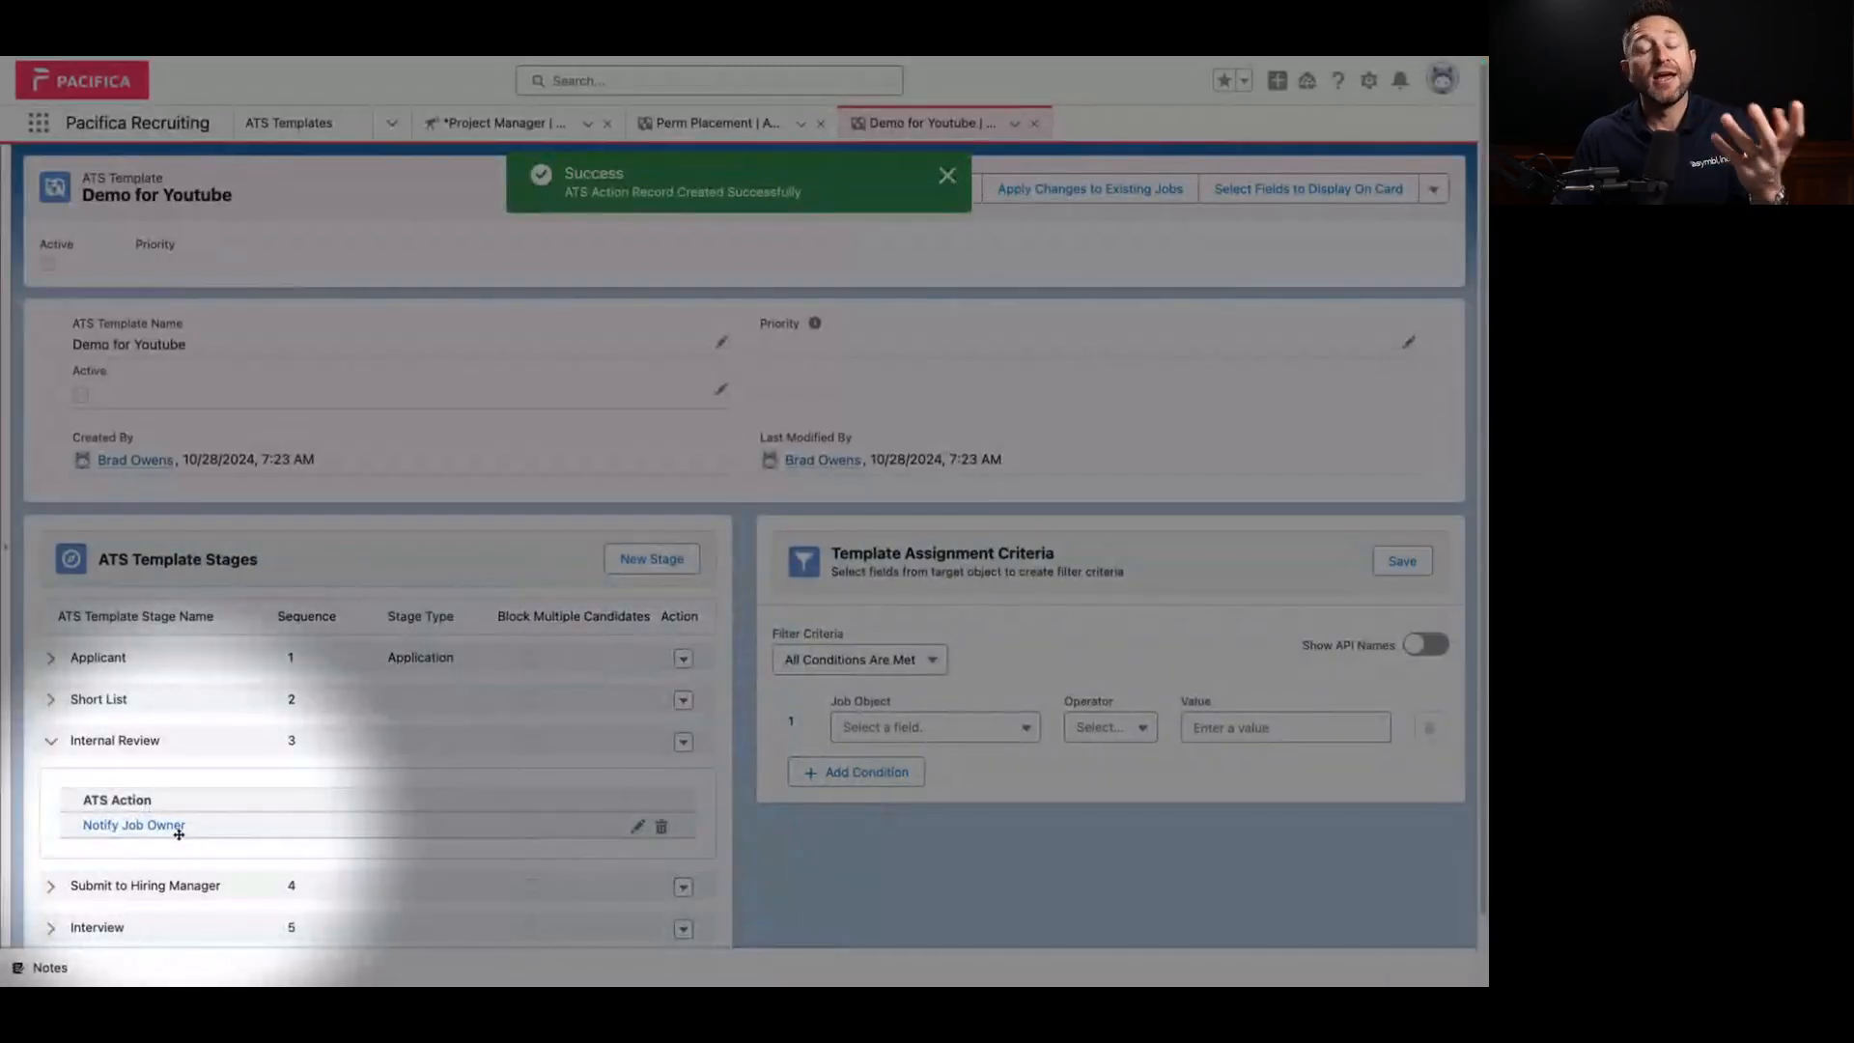
pyautogui.click(92, 745)
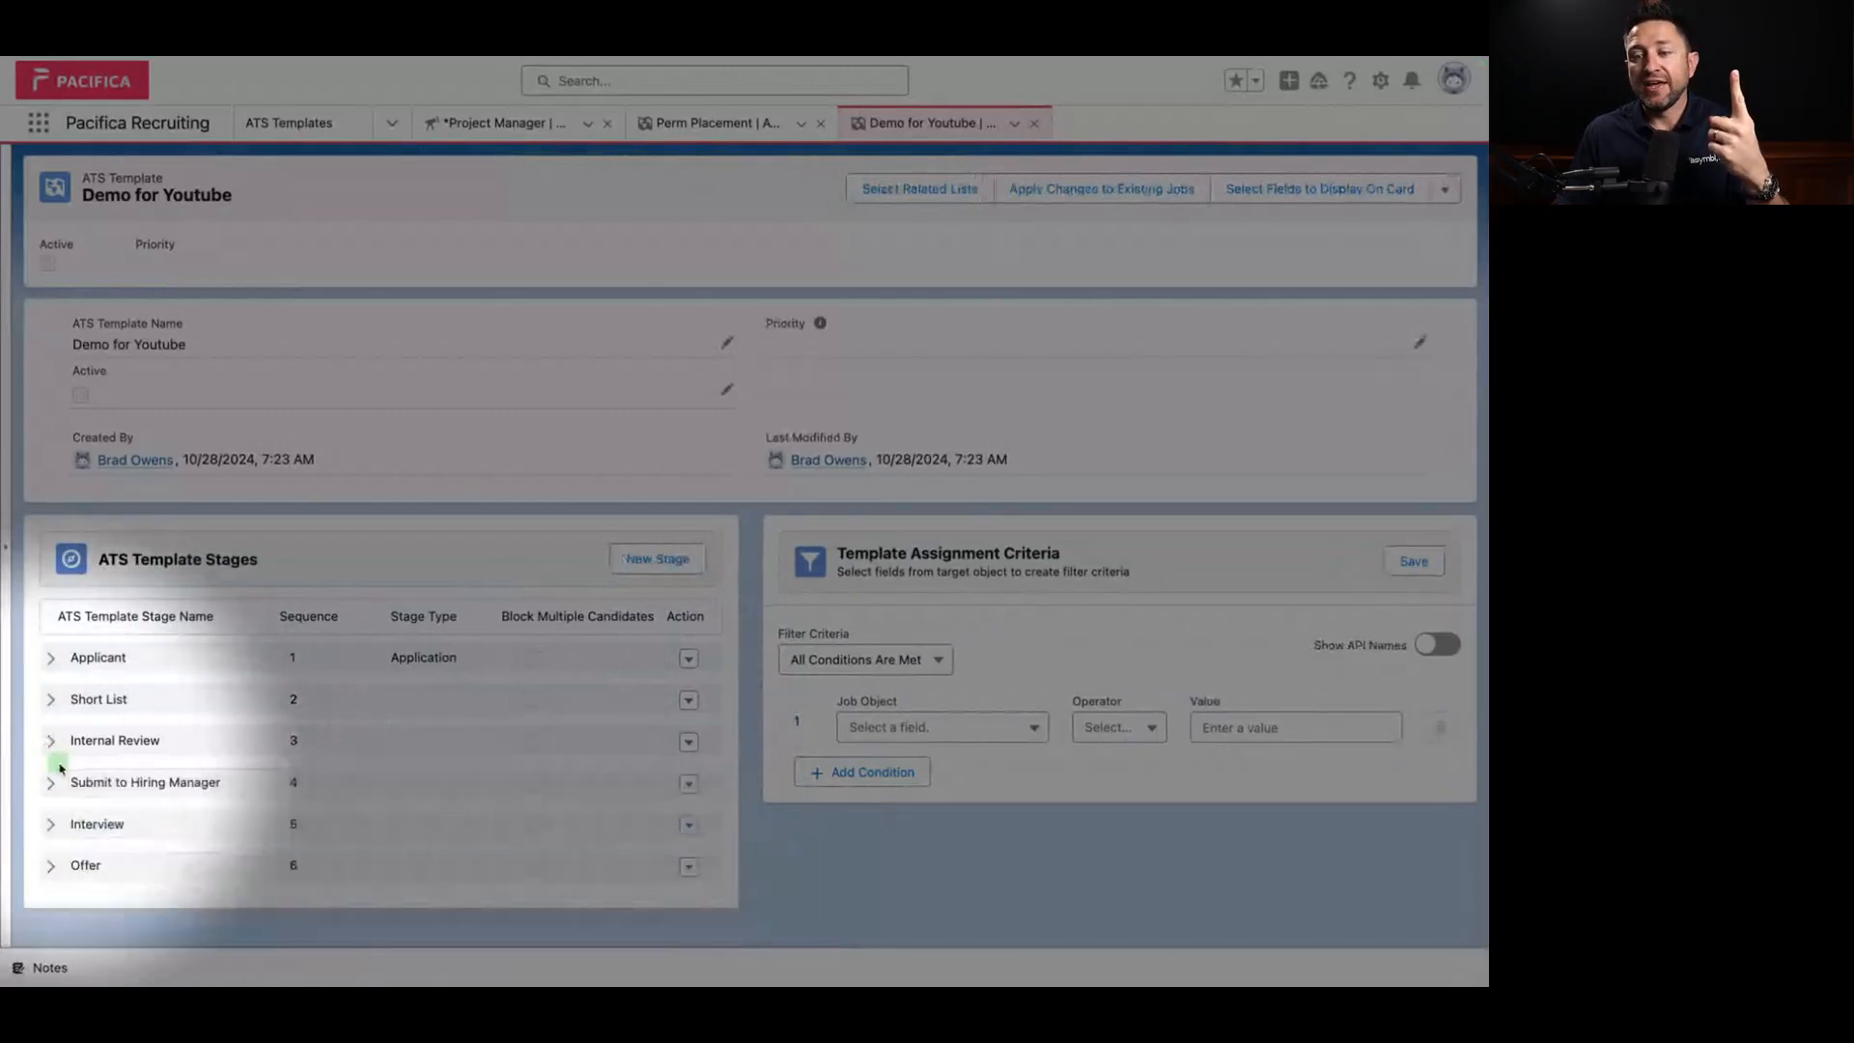
# Step: Add the Send Email to Hiring Manager action to the Submit to Hiring Manager stage, save it and collapse the stage
pyautogui.click(108, 784)
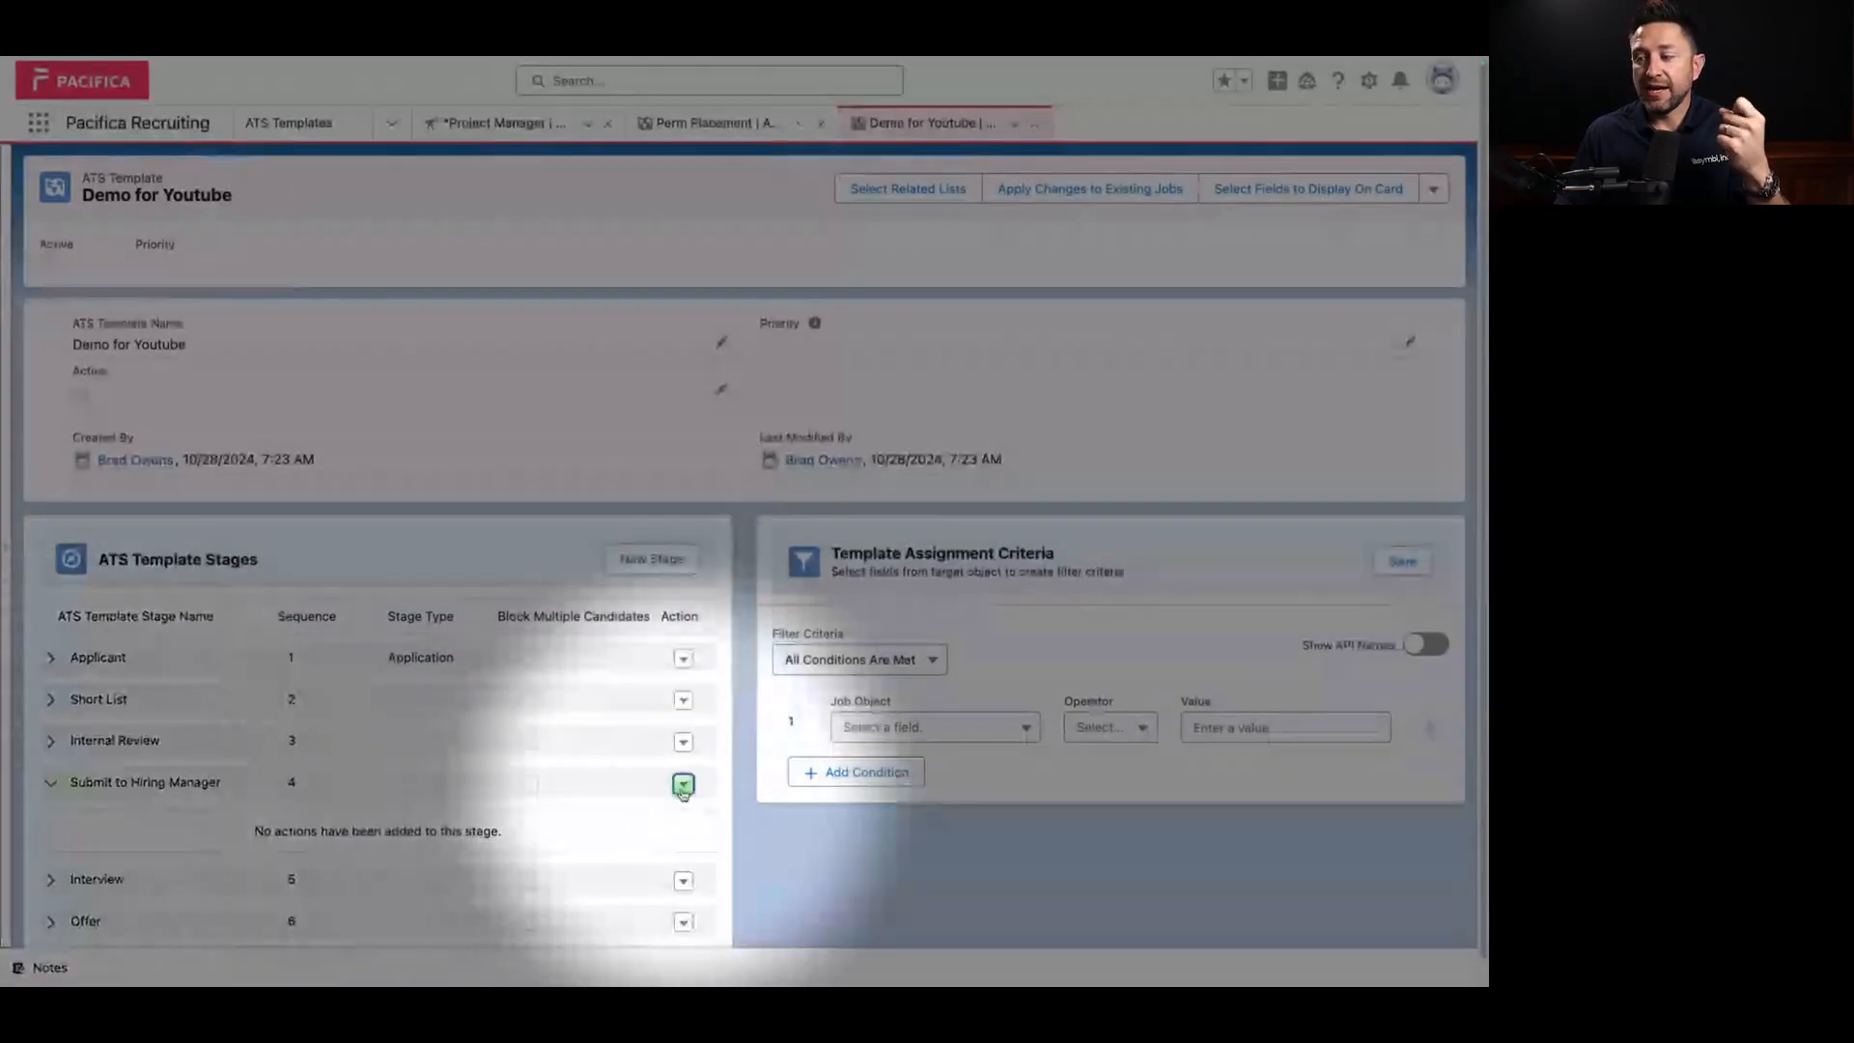
pyautogui.click(682, 785)
pyautogui.click(650, 879)
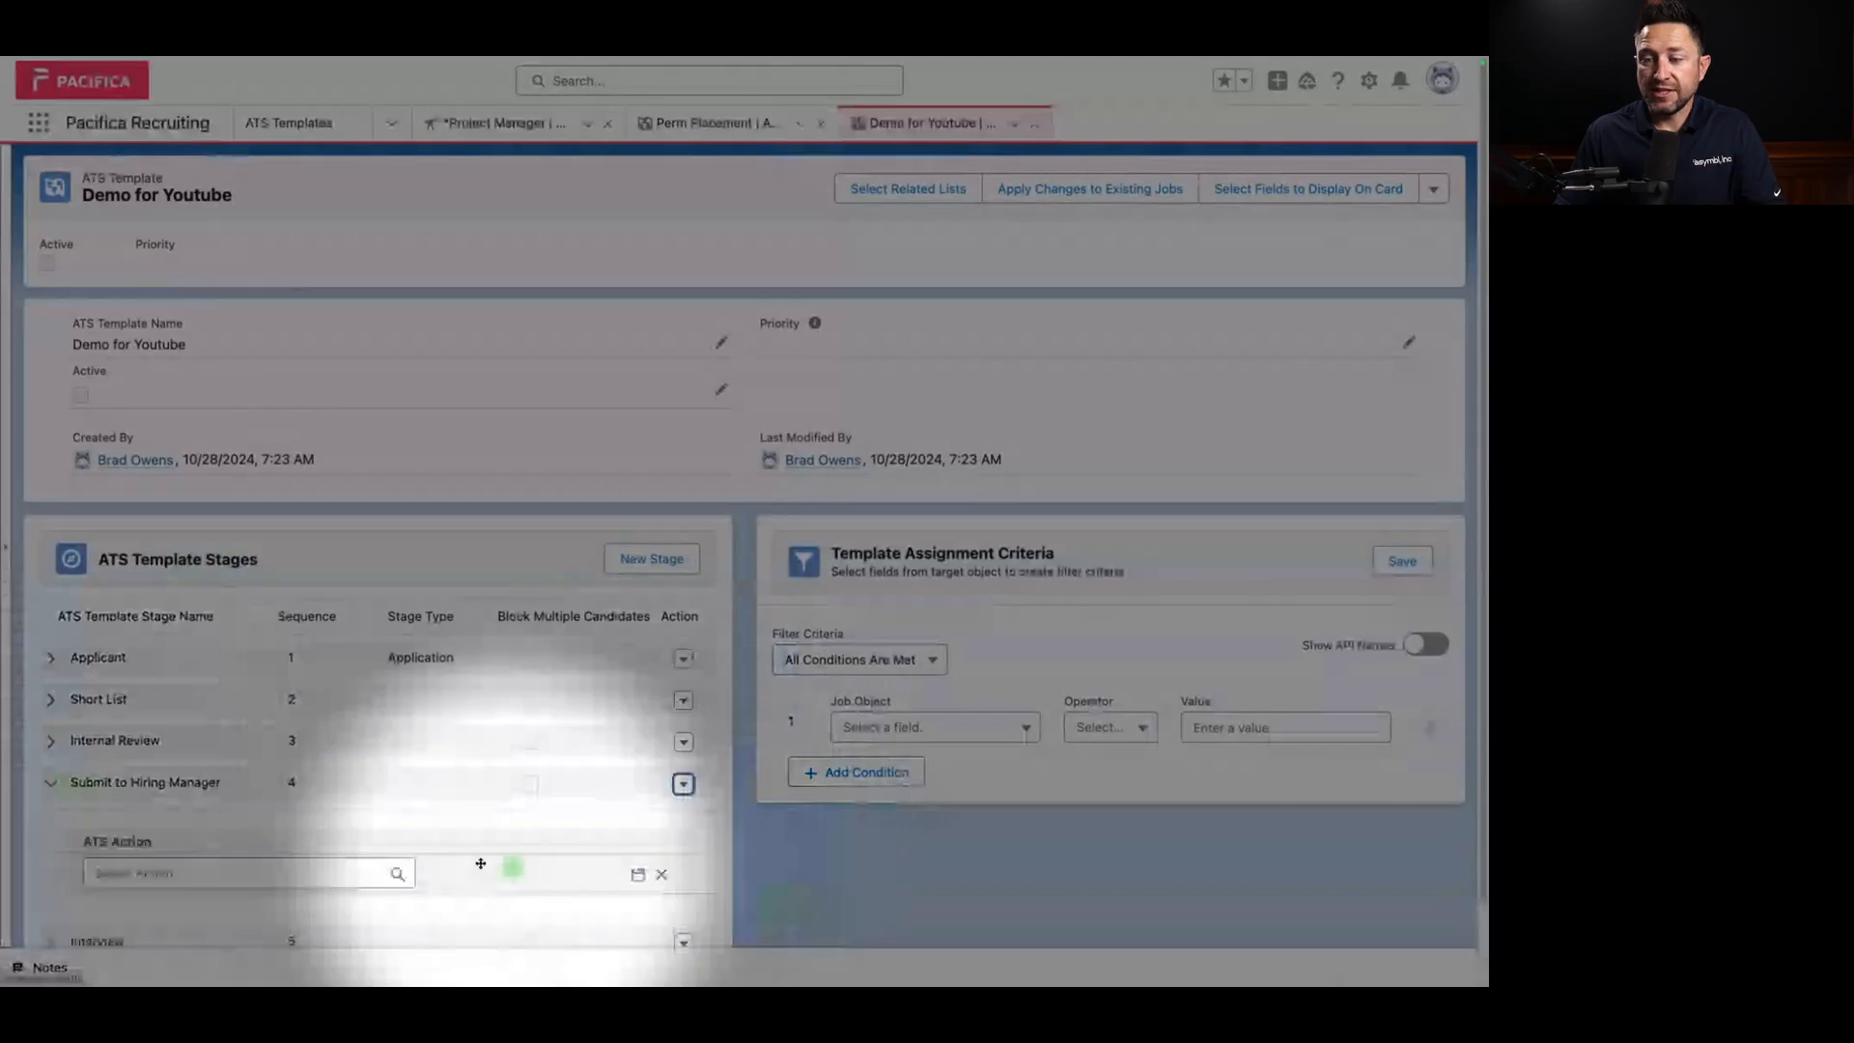
pyautogui.click(232, 873)
pyautogui.write('hiring')
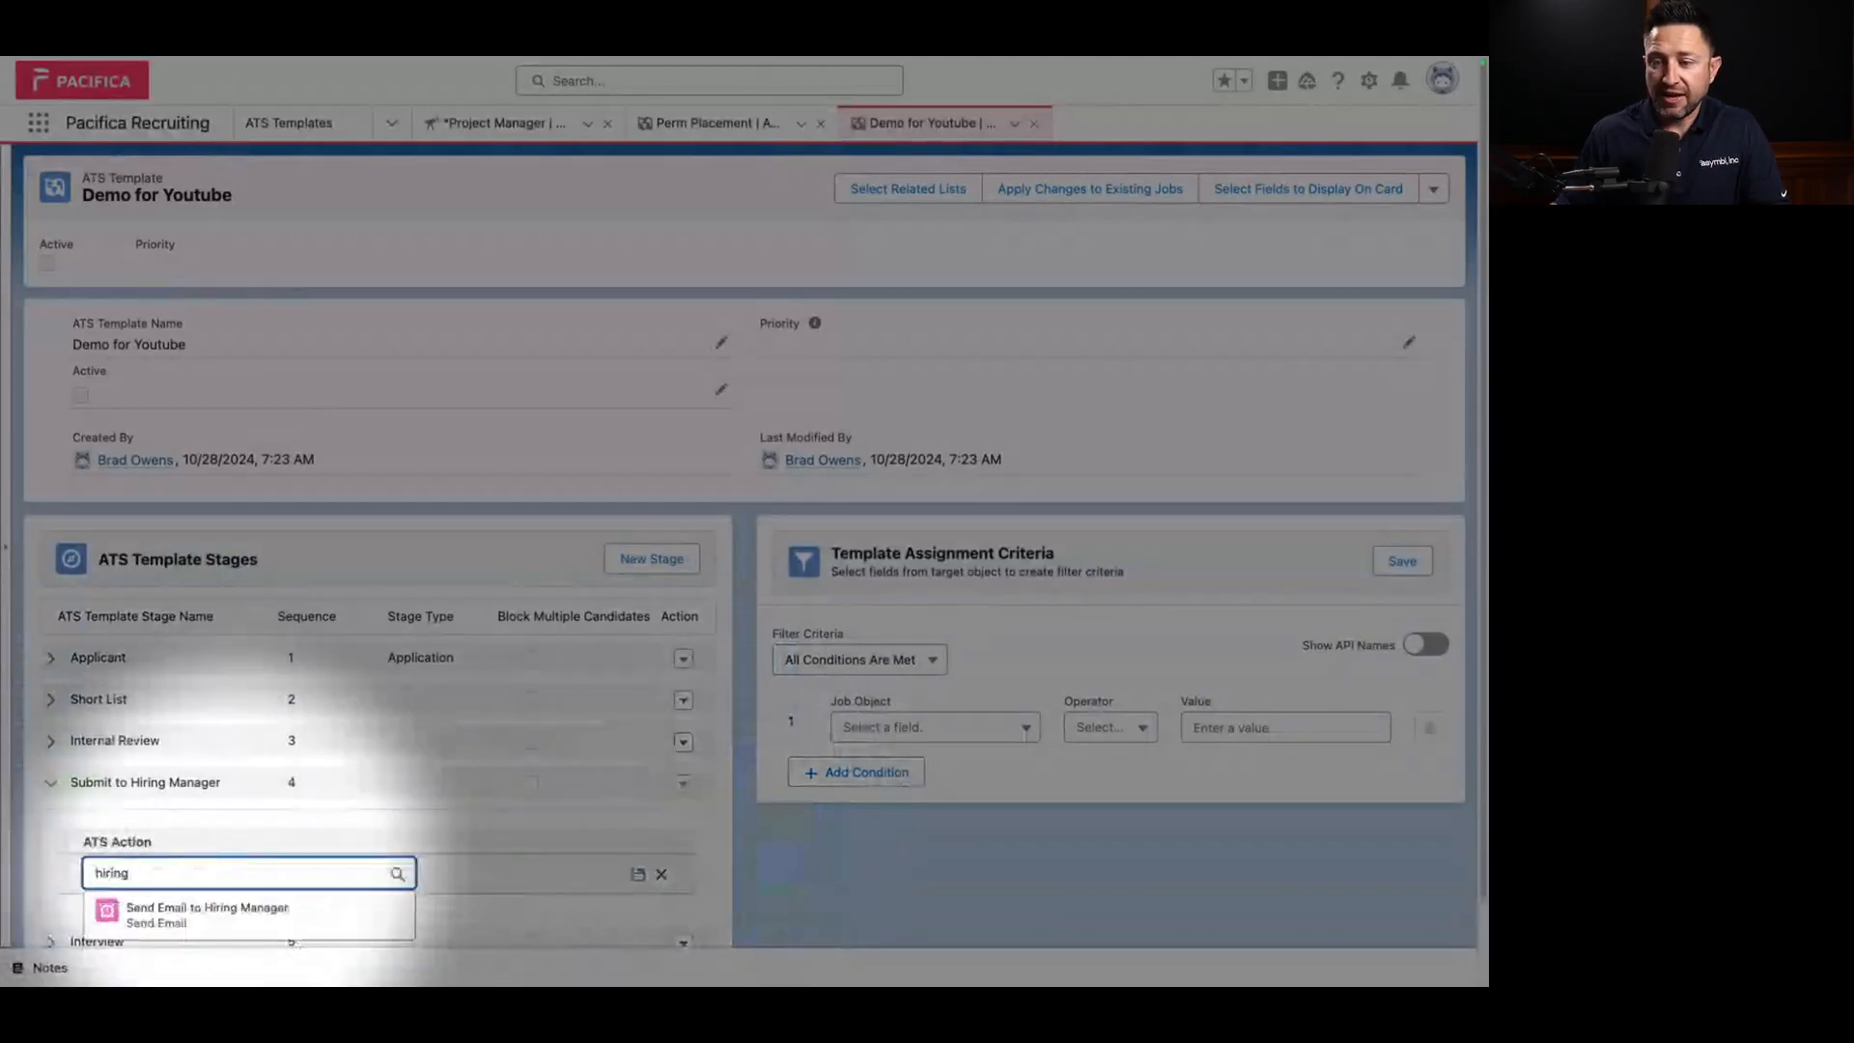
pyautogui.click(210, 925)
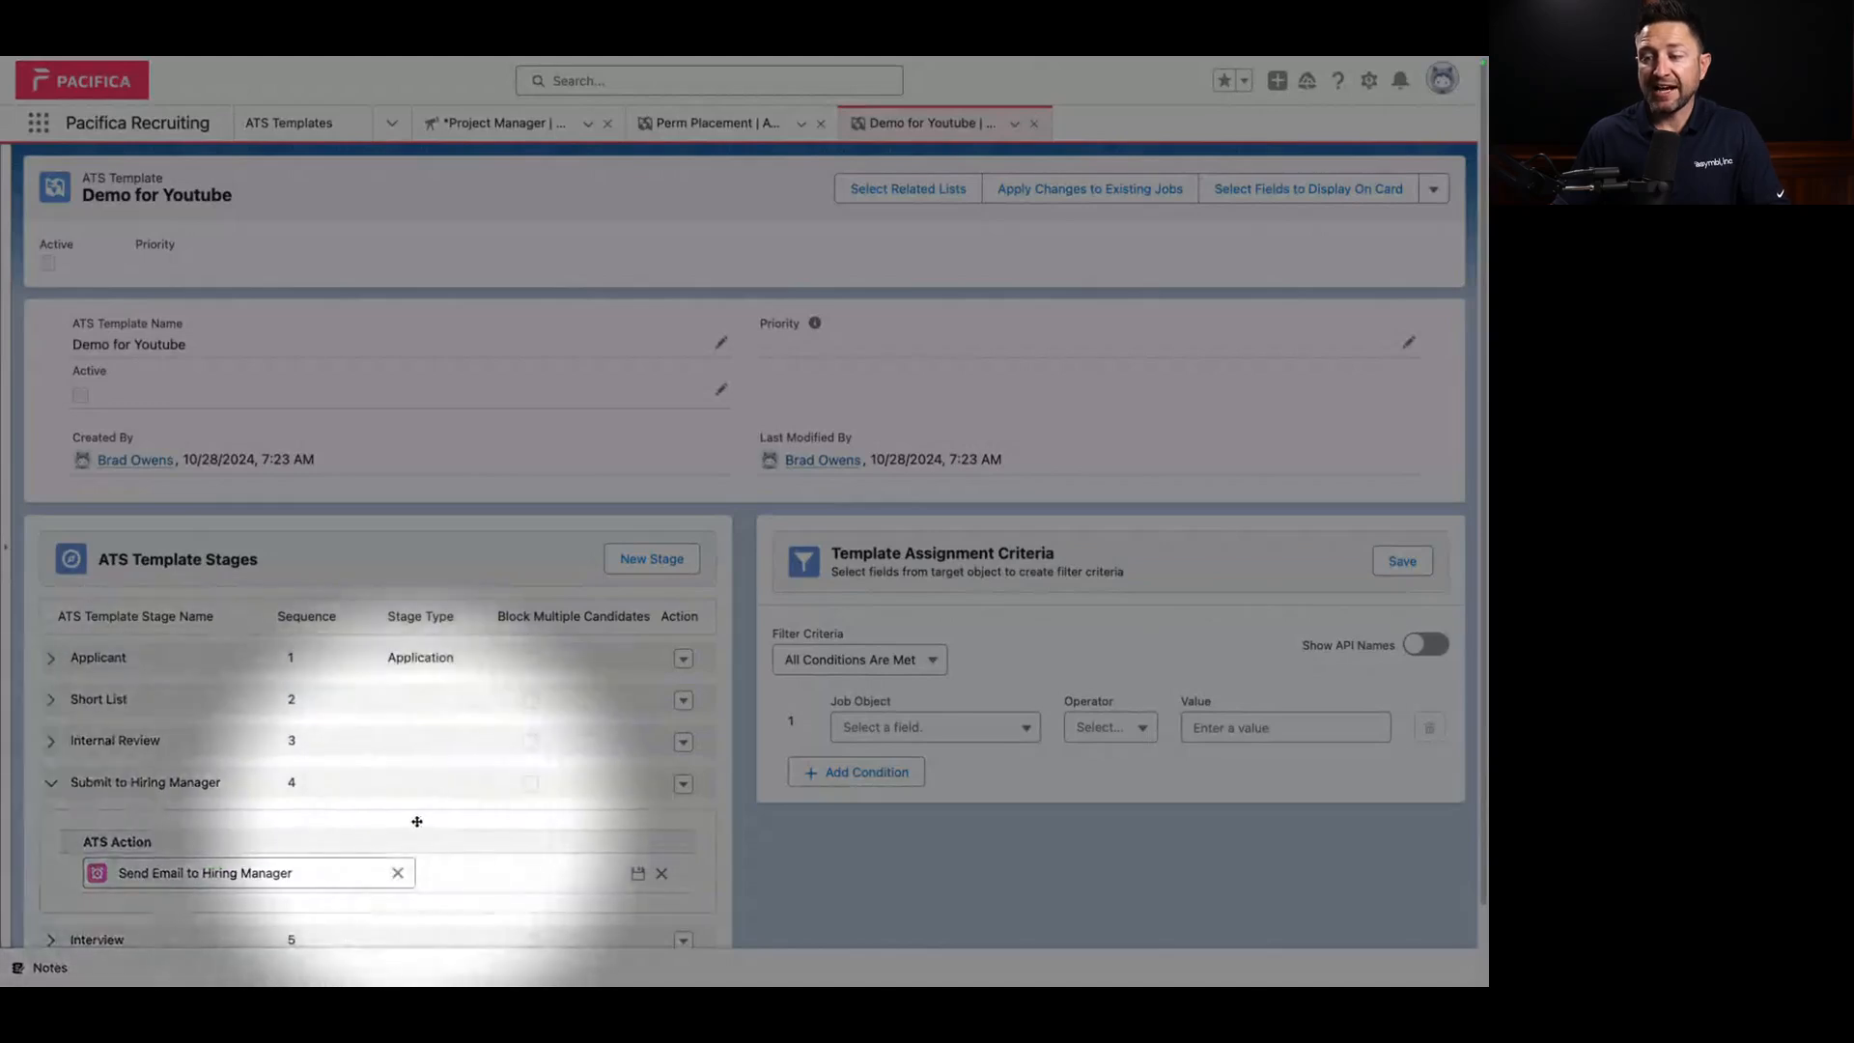
pyautogui.click(636, 873)
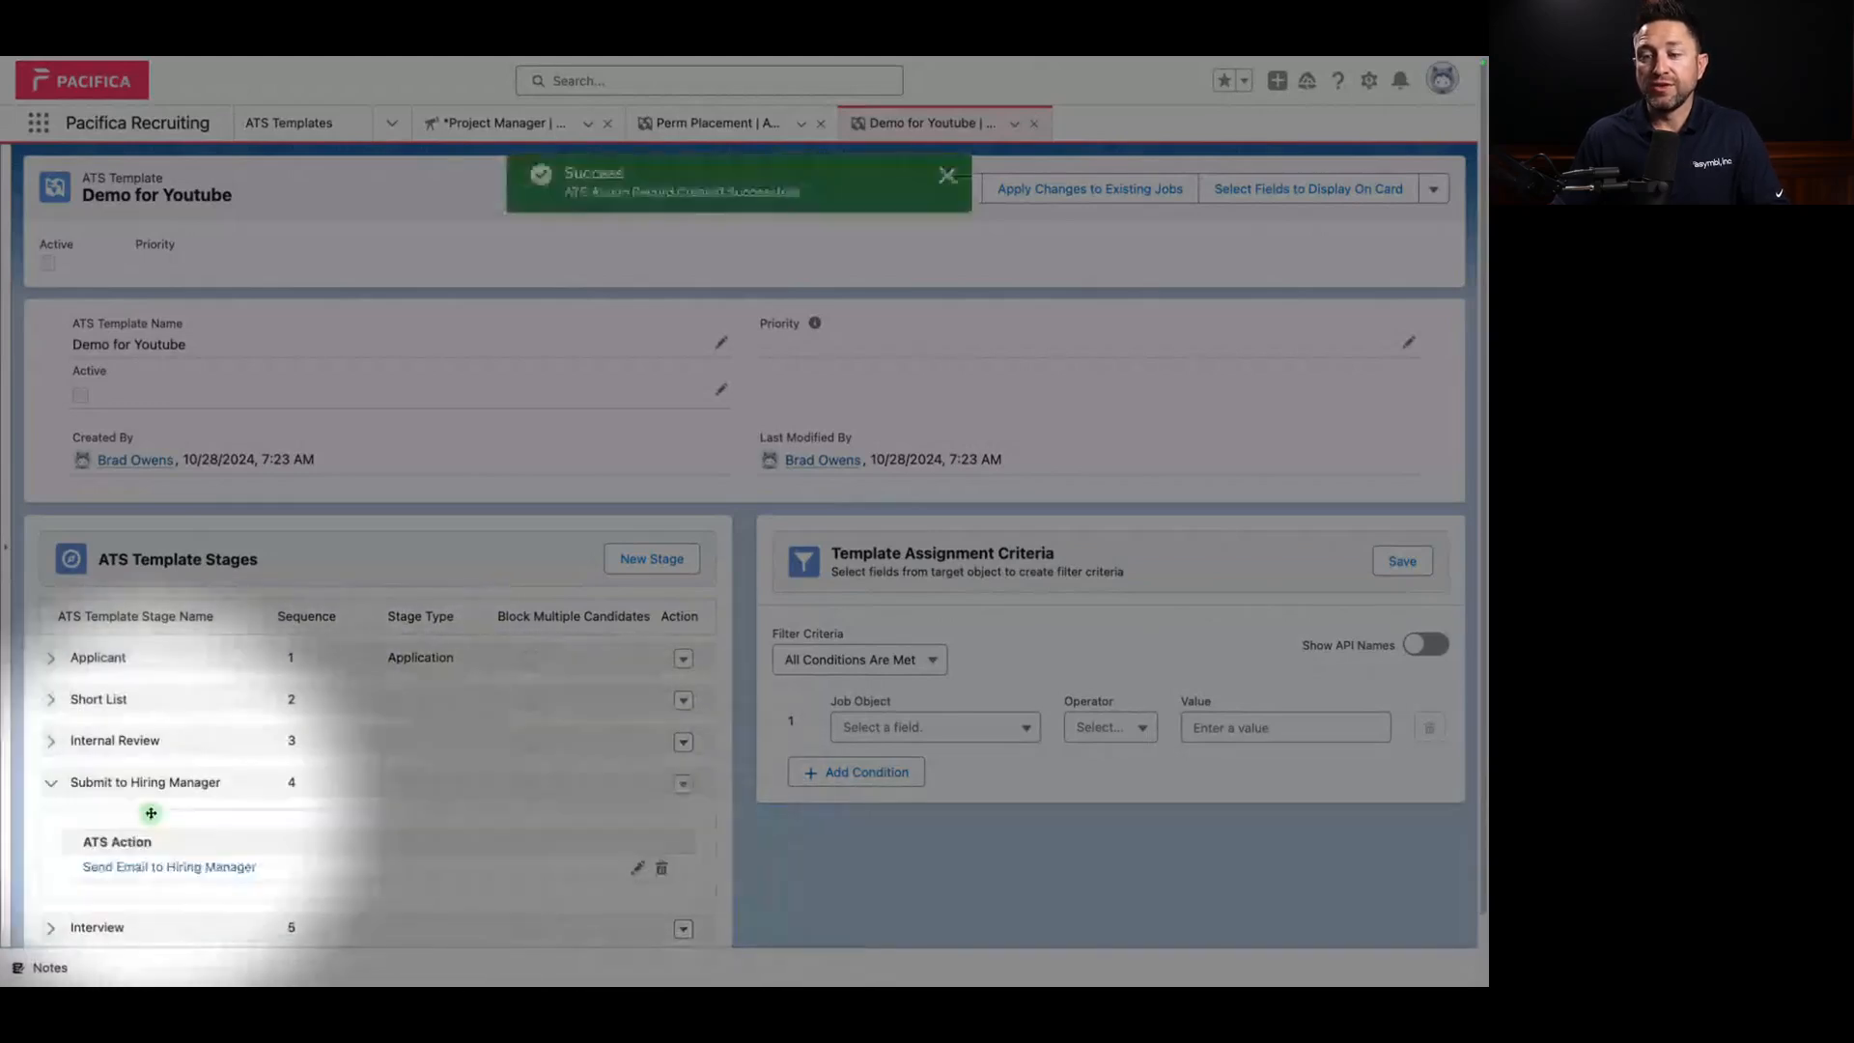
pyautogui.click(53, 784)
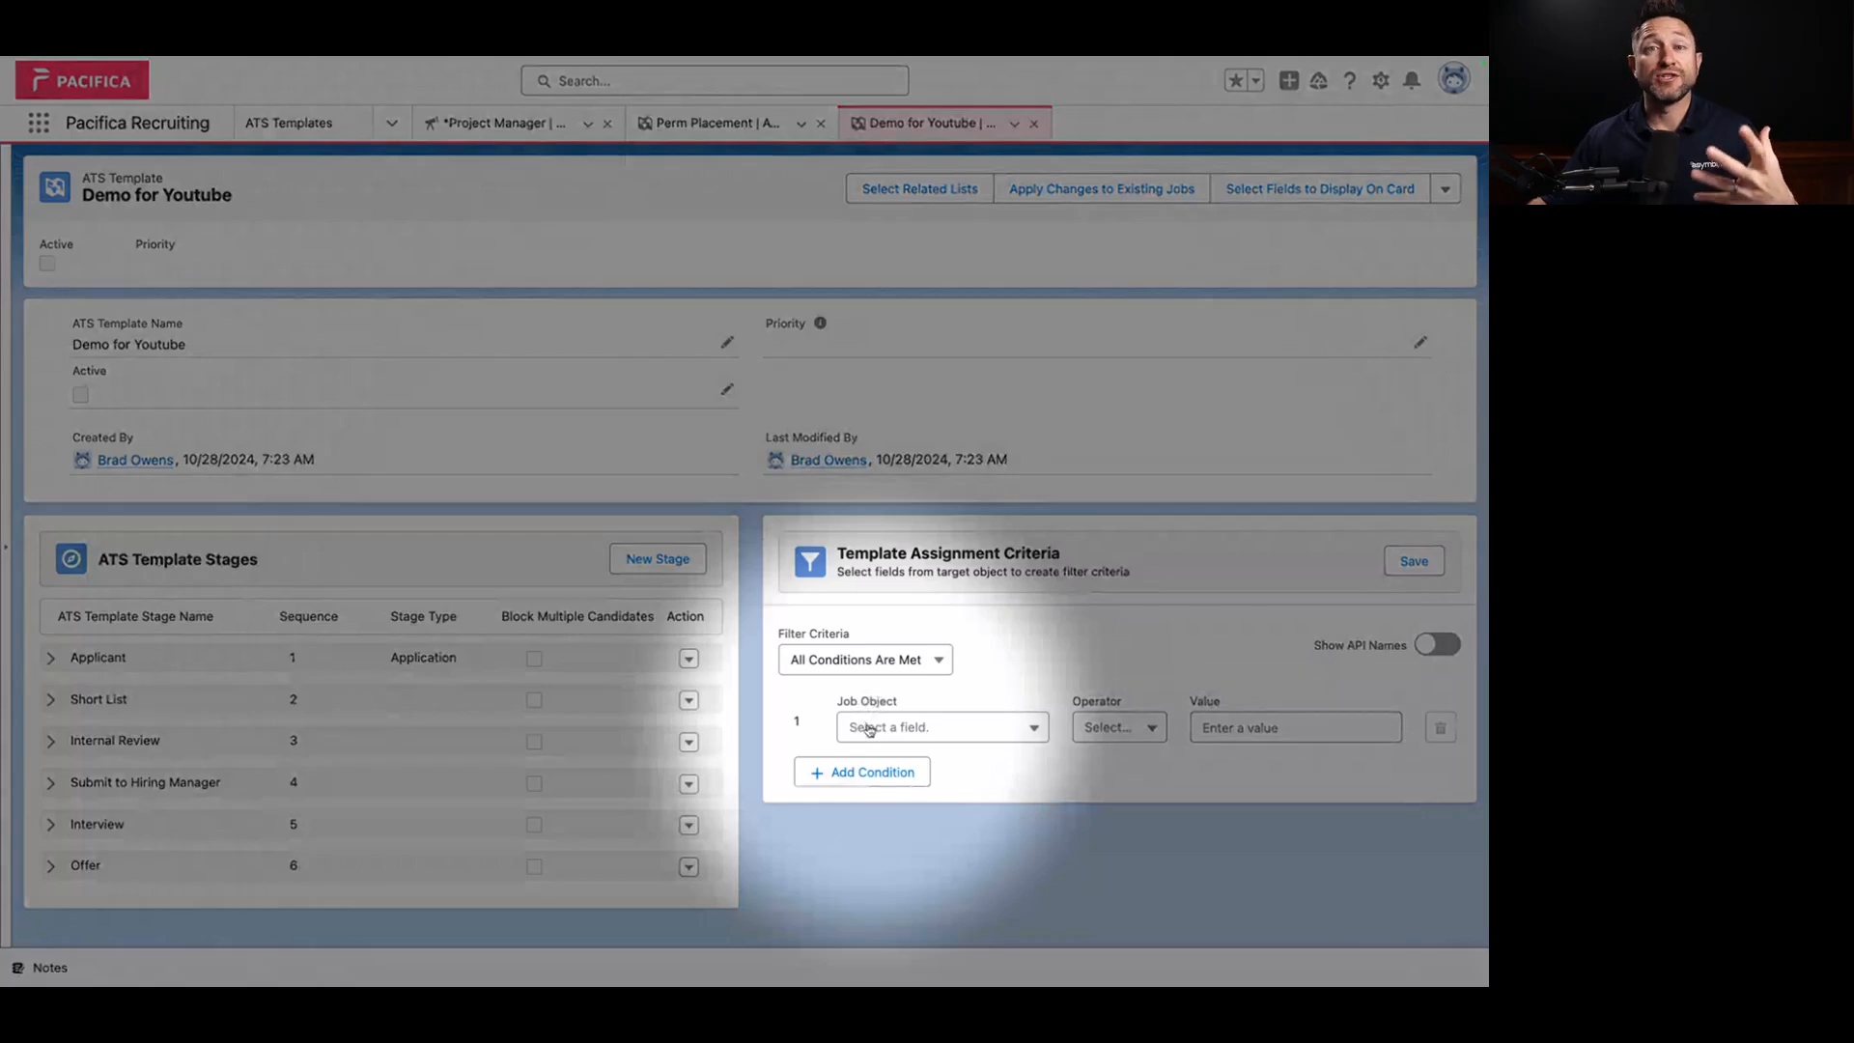
# Step: Set the first template assignment condition to Account Equals "Omega, Inc" and save the criteria
pyautogui.click(870, 729)
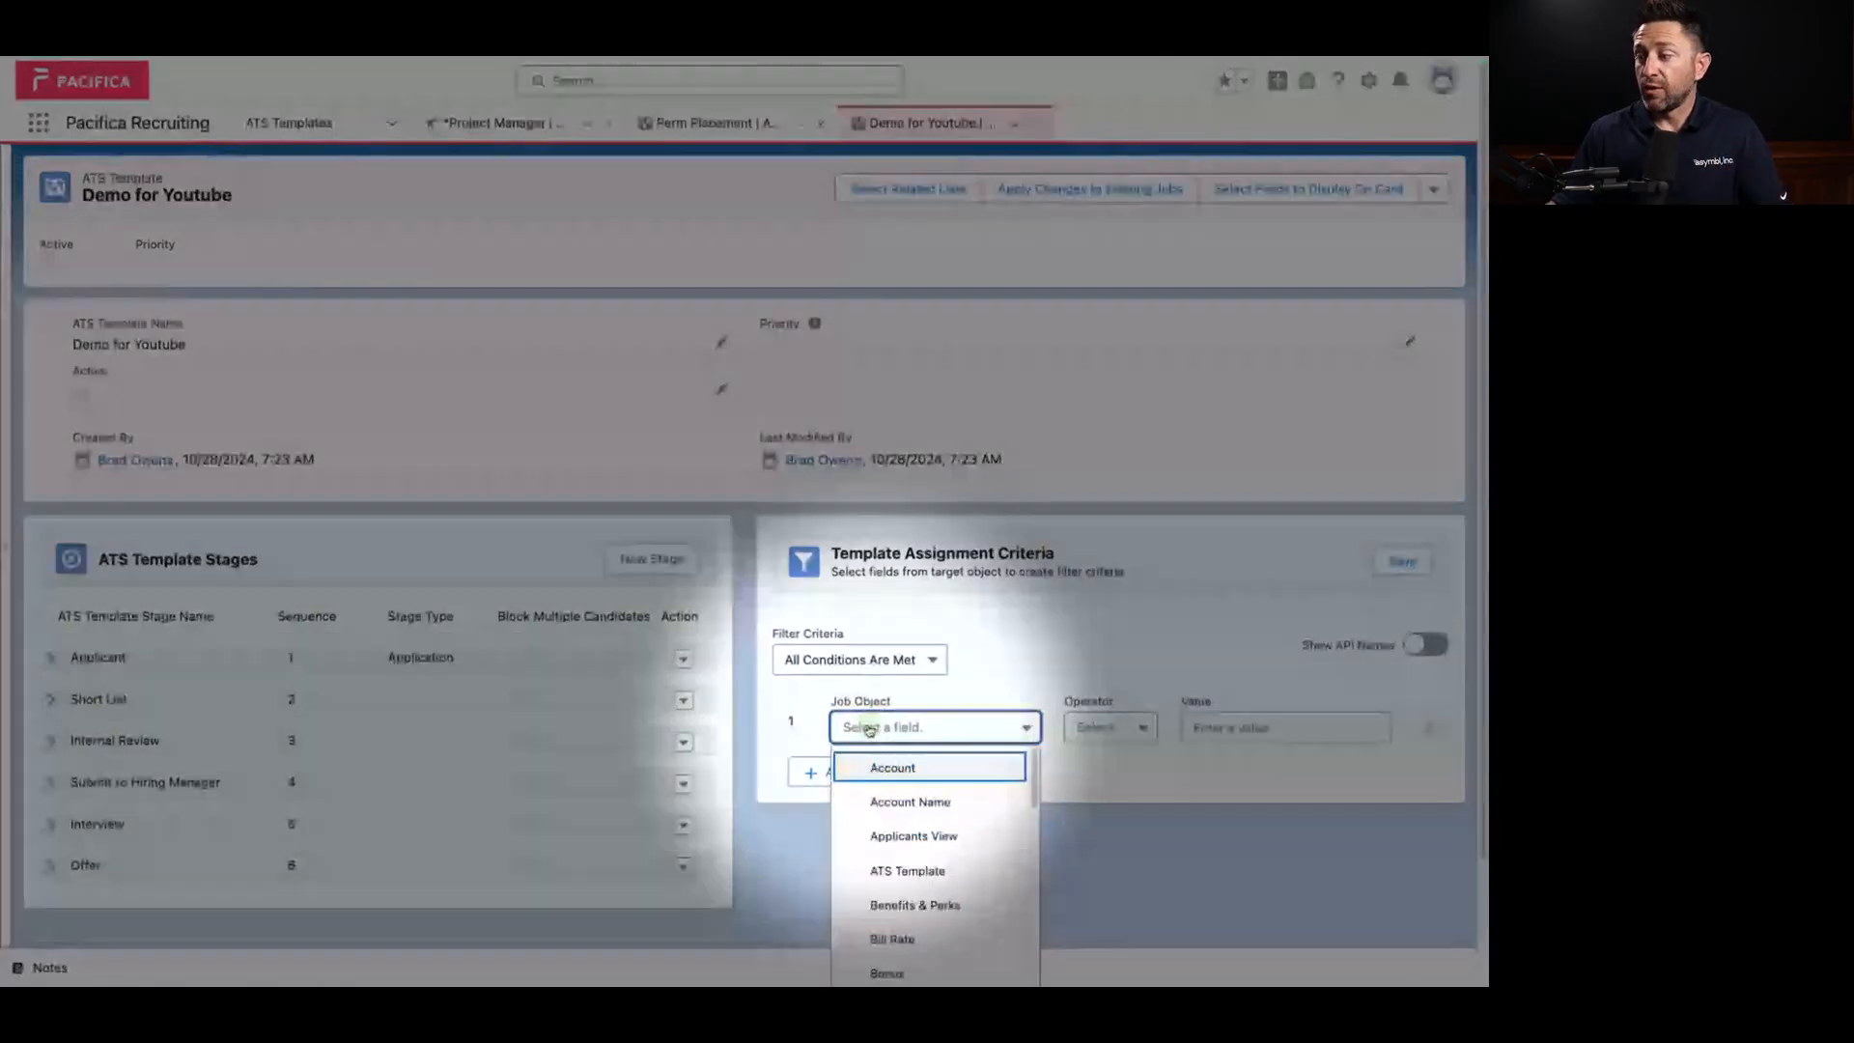
pyautogui.click(900, 770)
pyautogui.click(1111, 728)
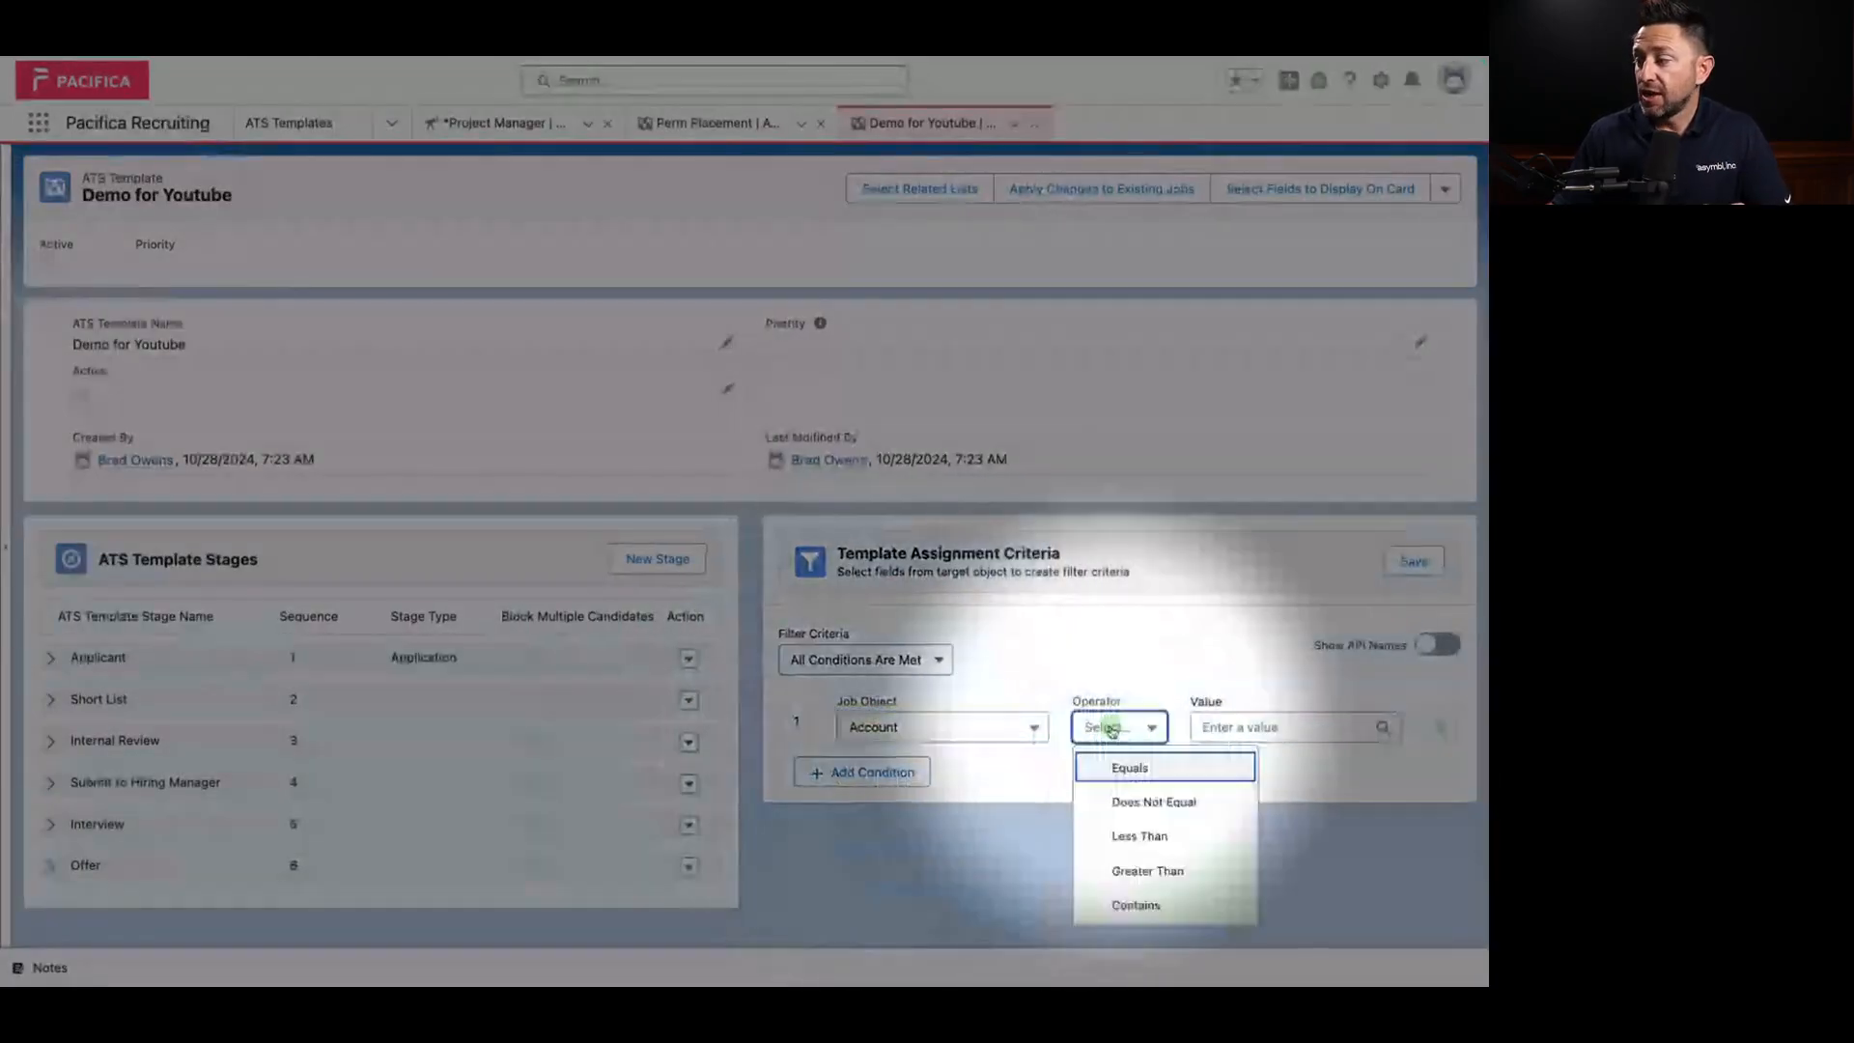
pyautogui.click(1110, 766)
pyautogui.click(1227, 734)
pyautogui.write('omega')
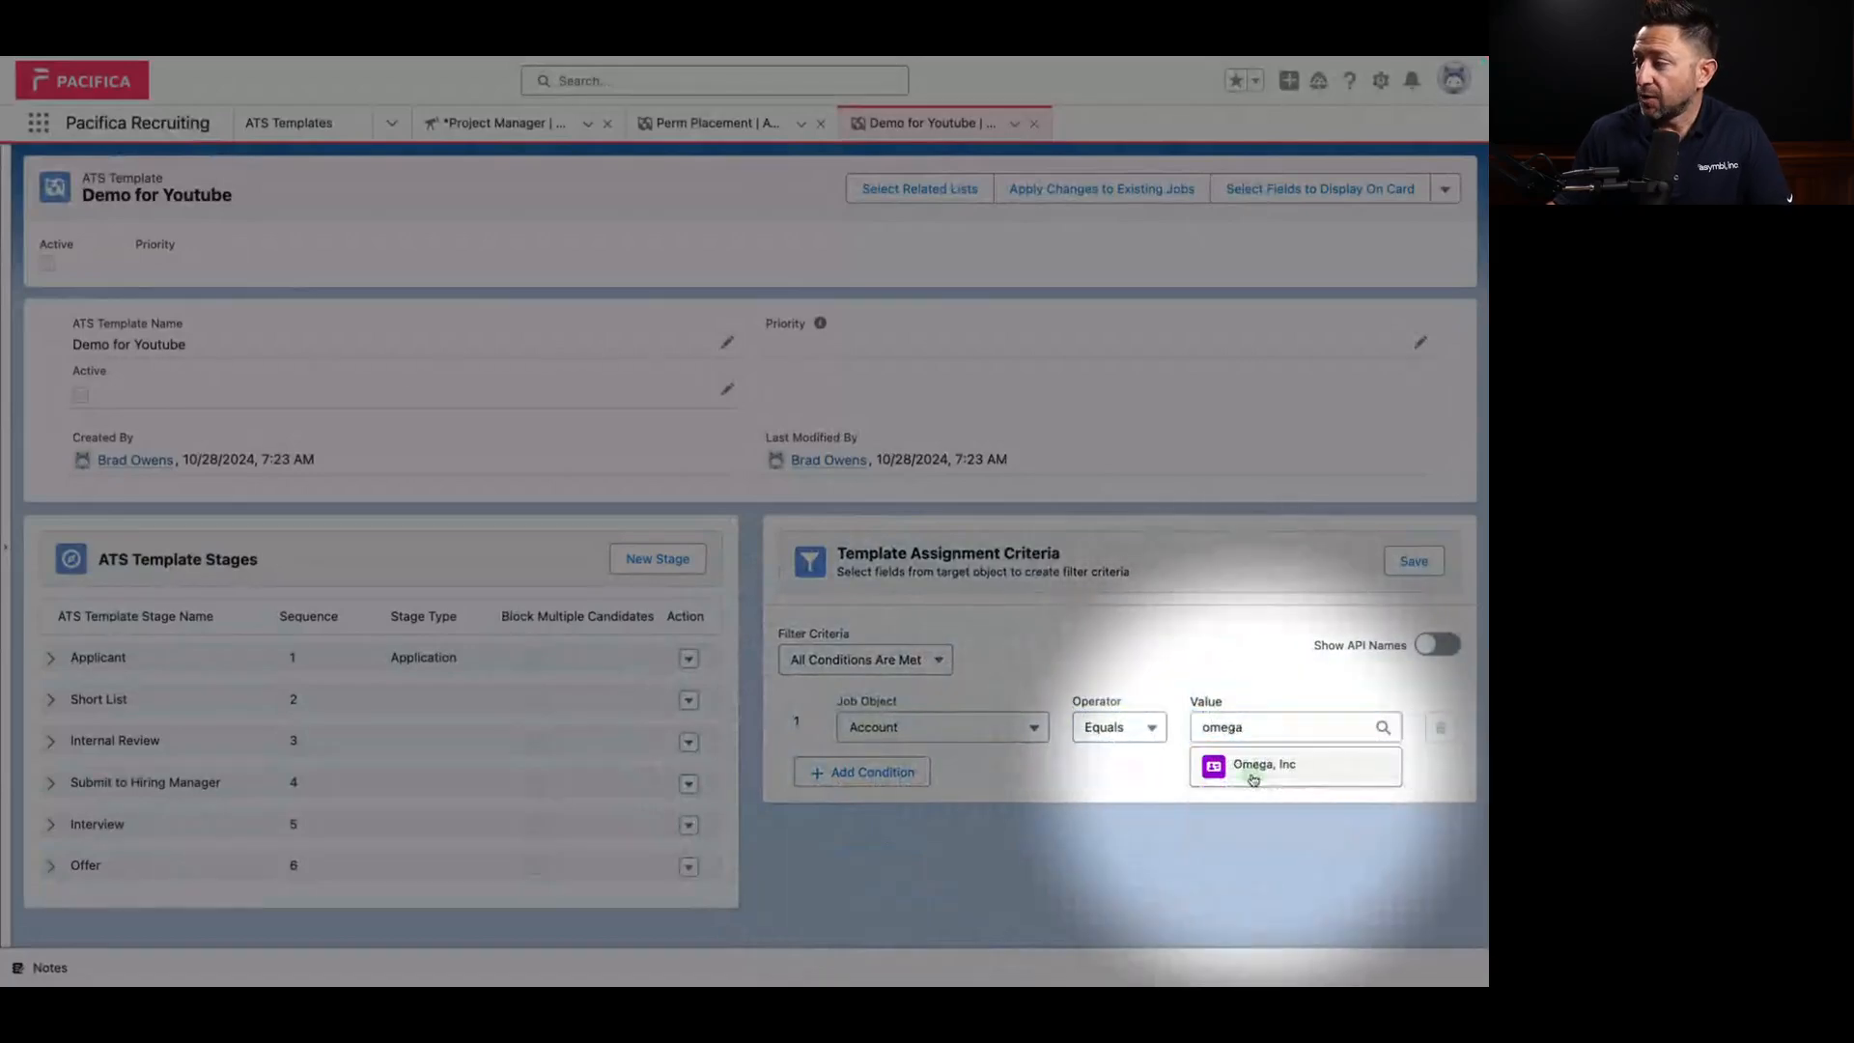
pyautogui.click(1254, 766)
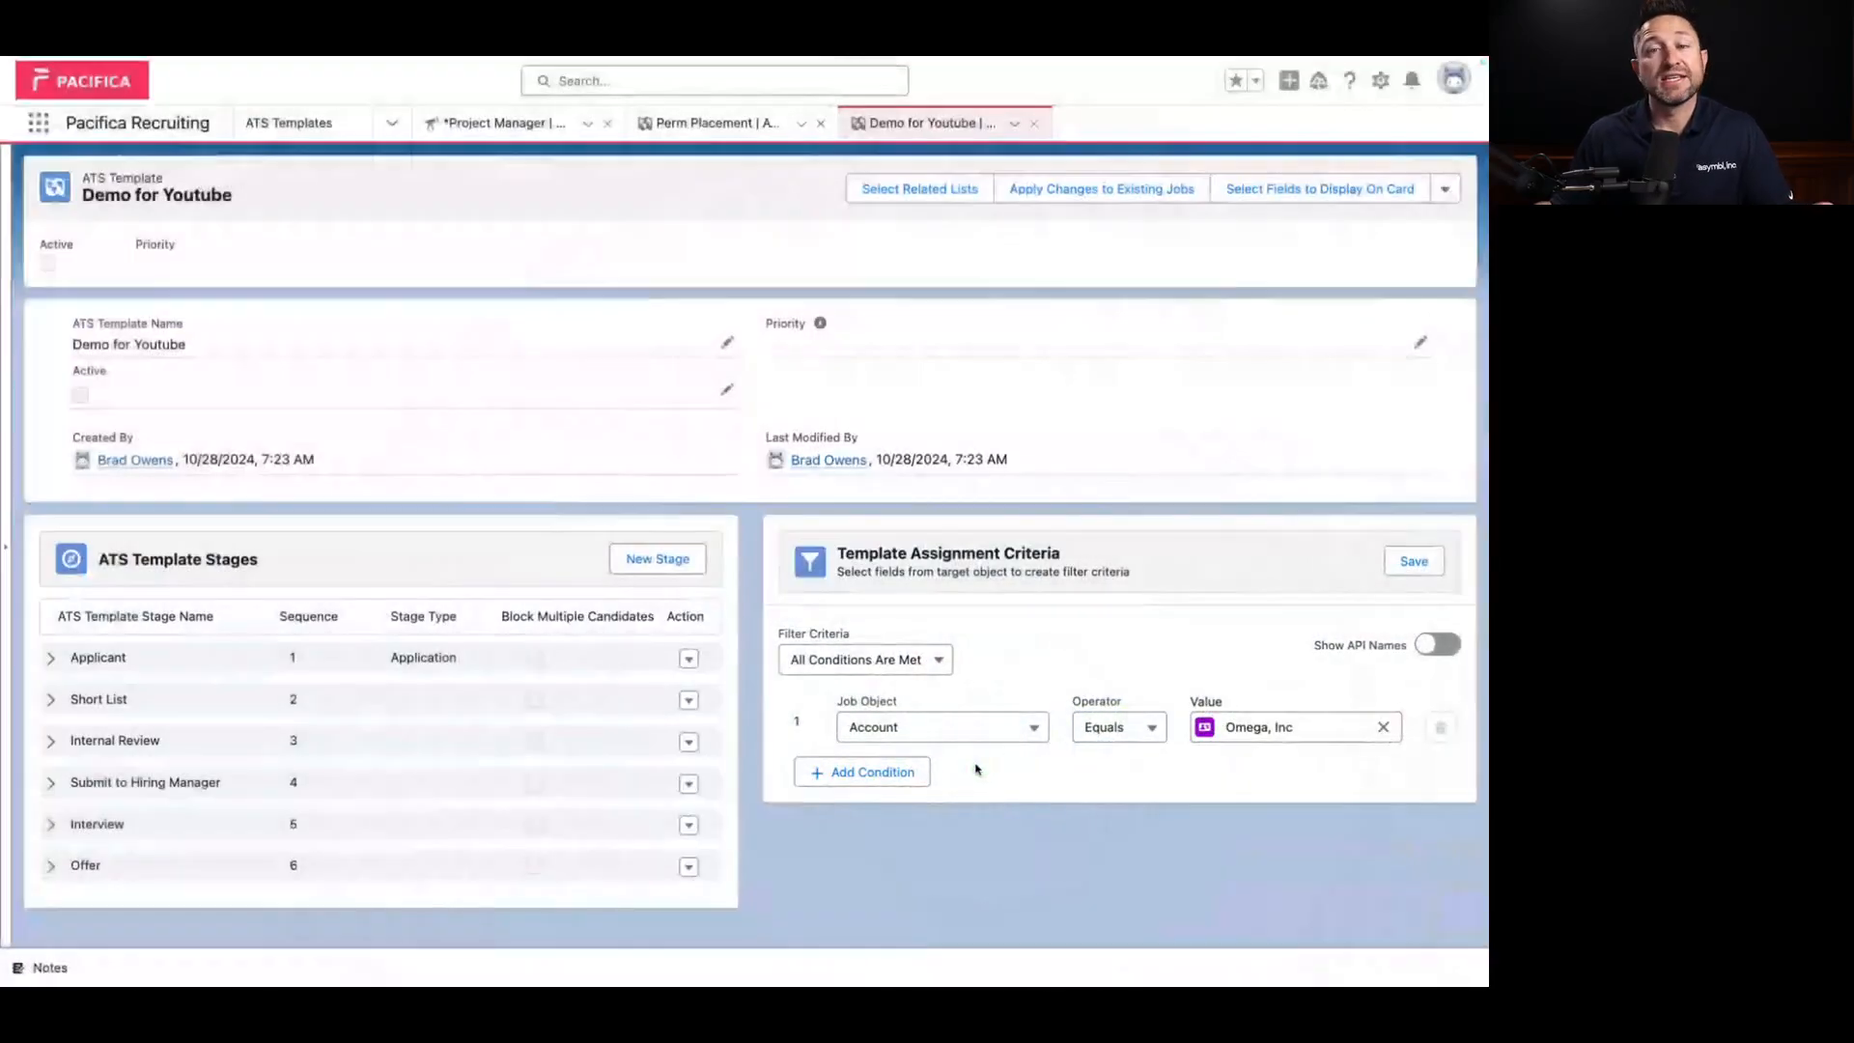
pyautogui.click(1414, 561)
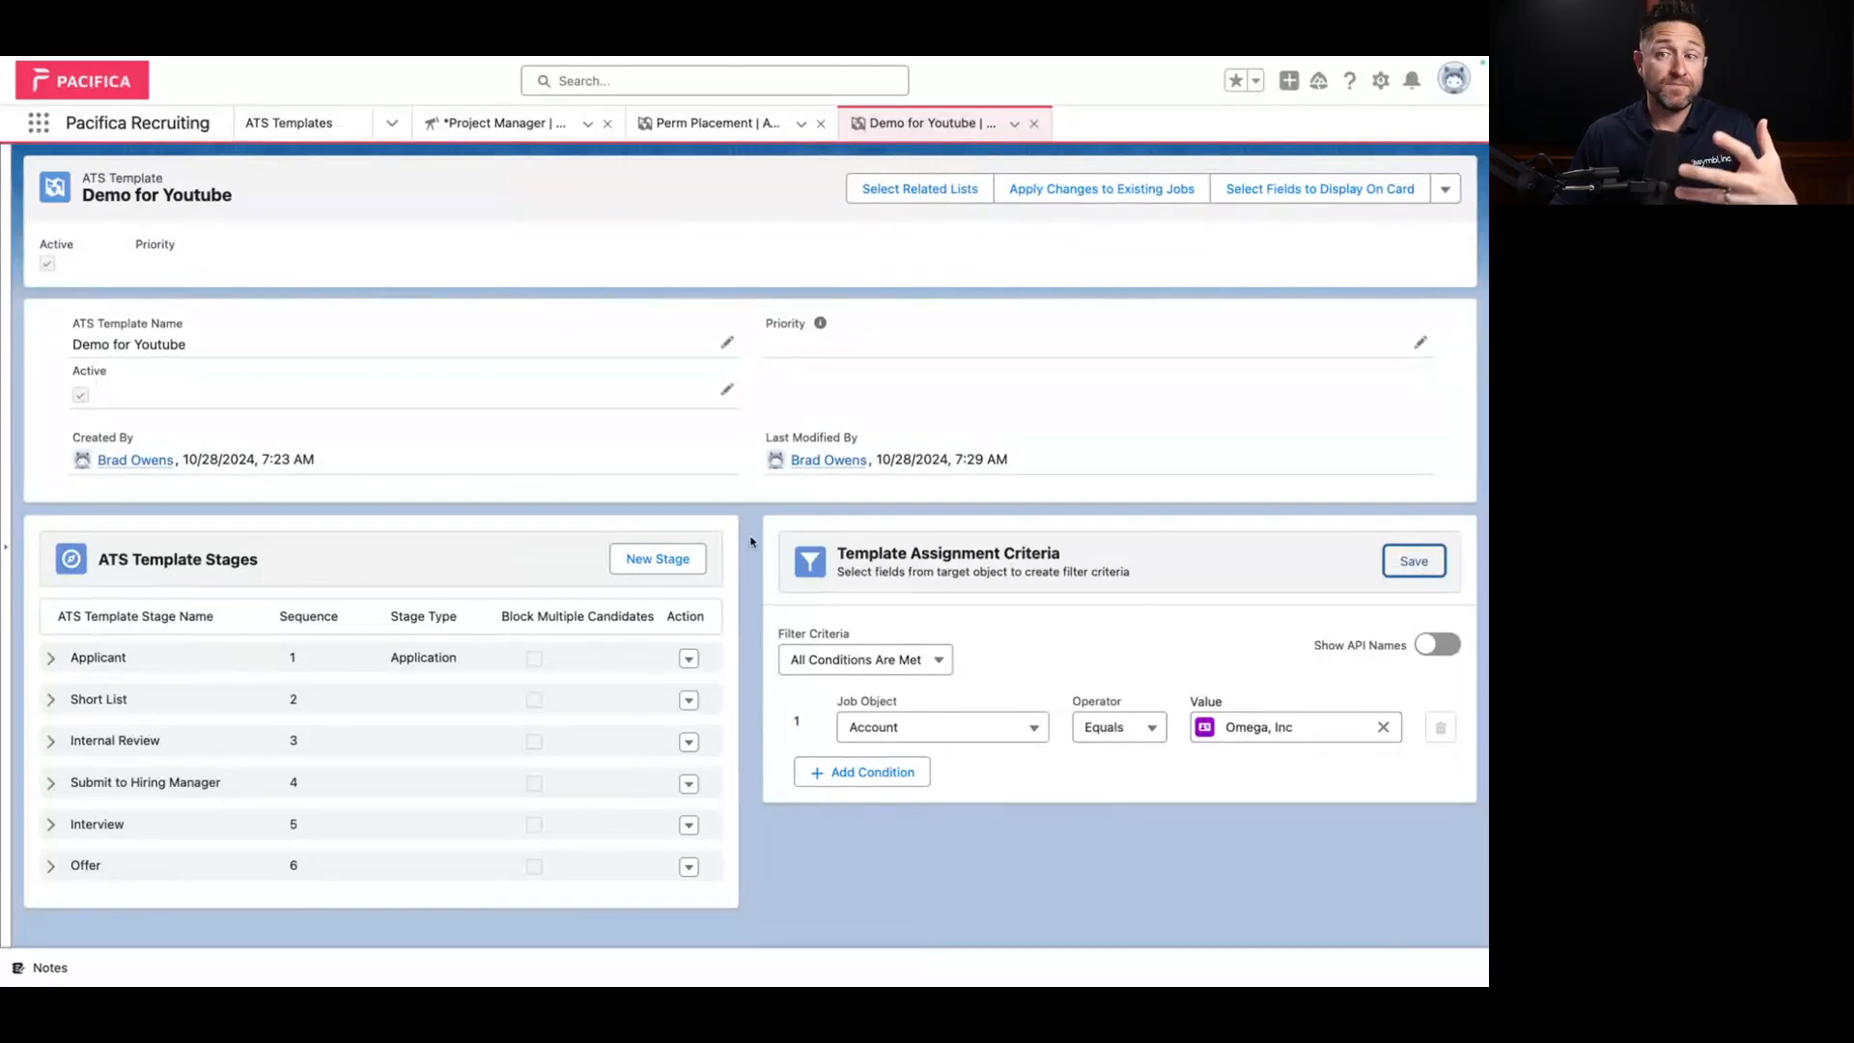
pyautogui.click(1170, 647)
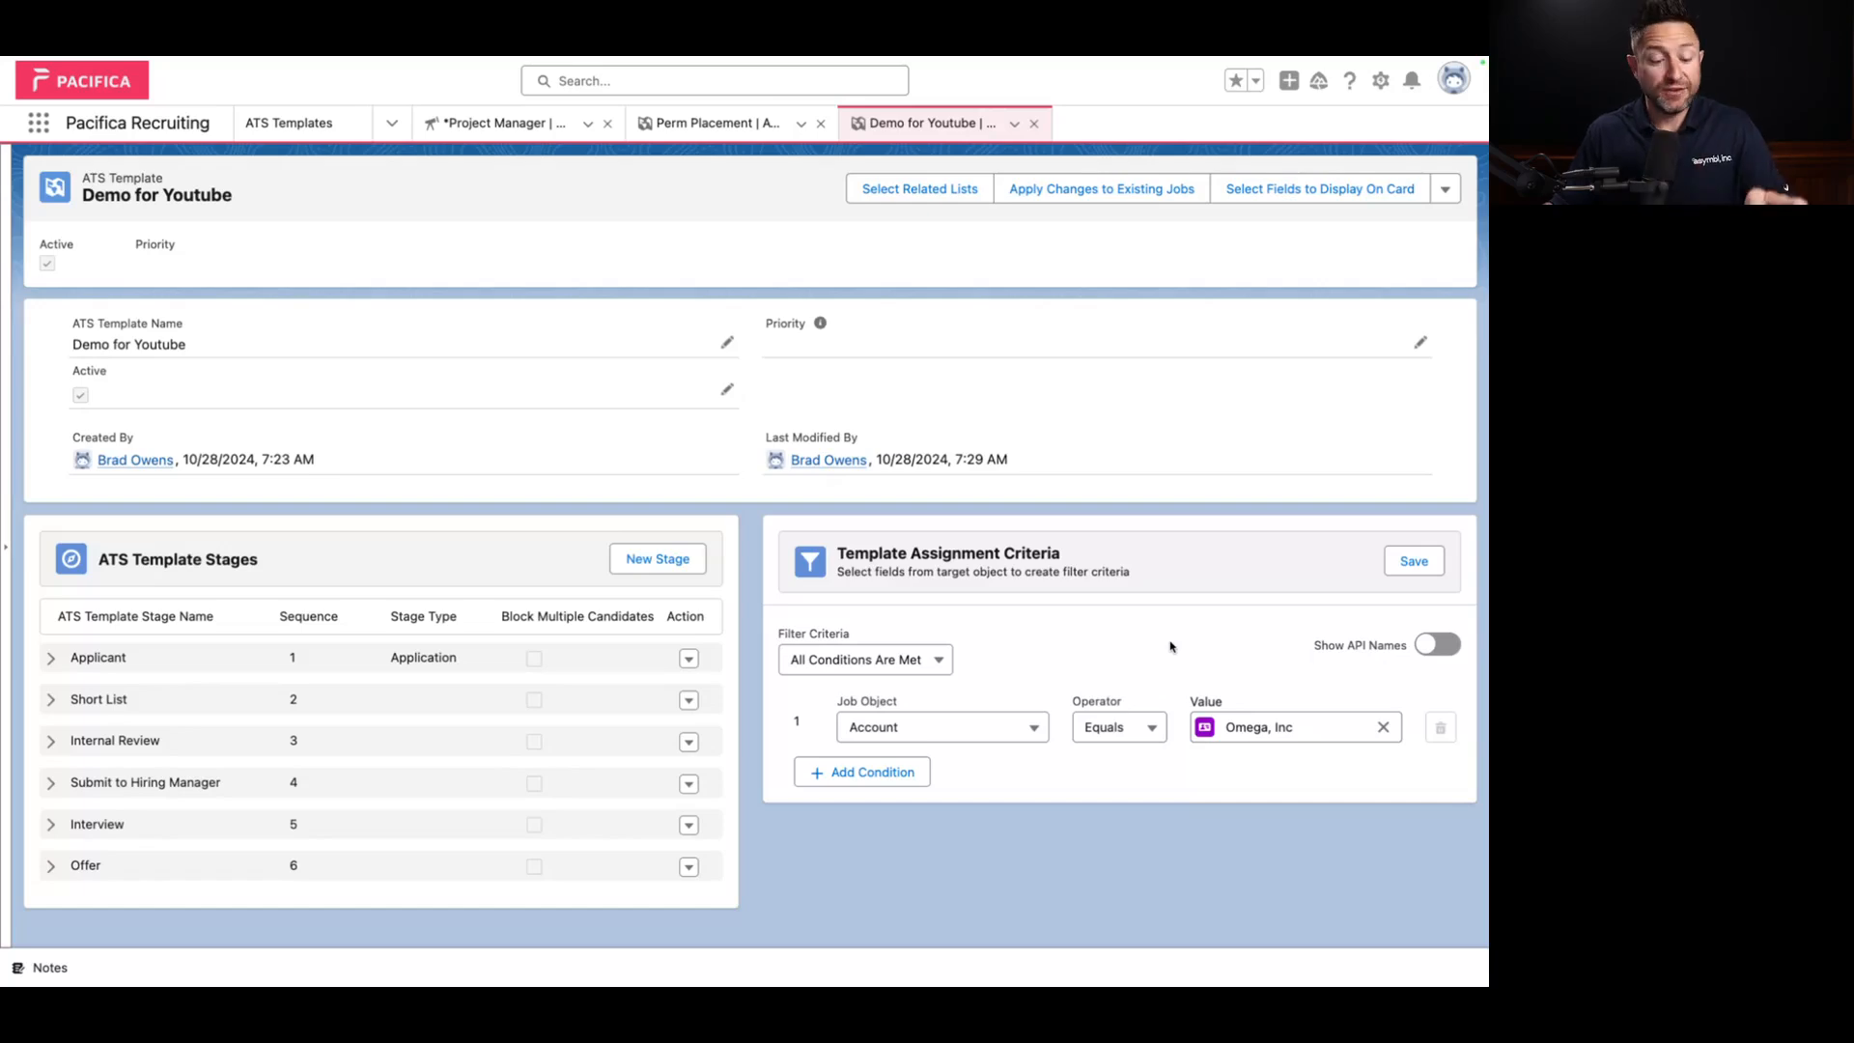
# Step: Add a second template assignment condition requiring that Job Title Contains "Accounting"
pyautogui.click(872, 772)
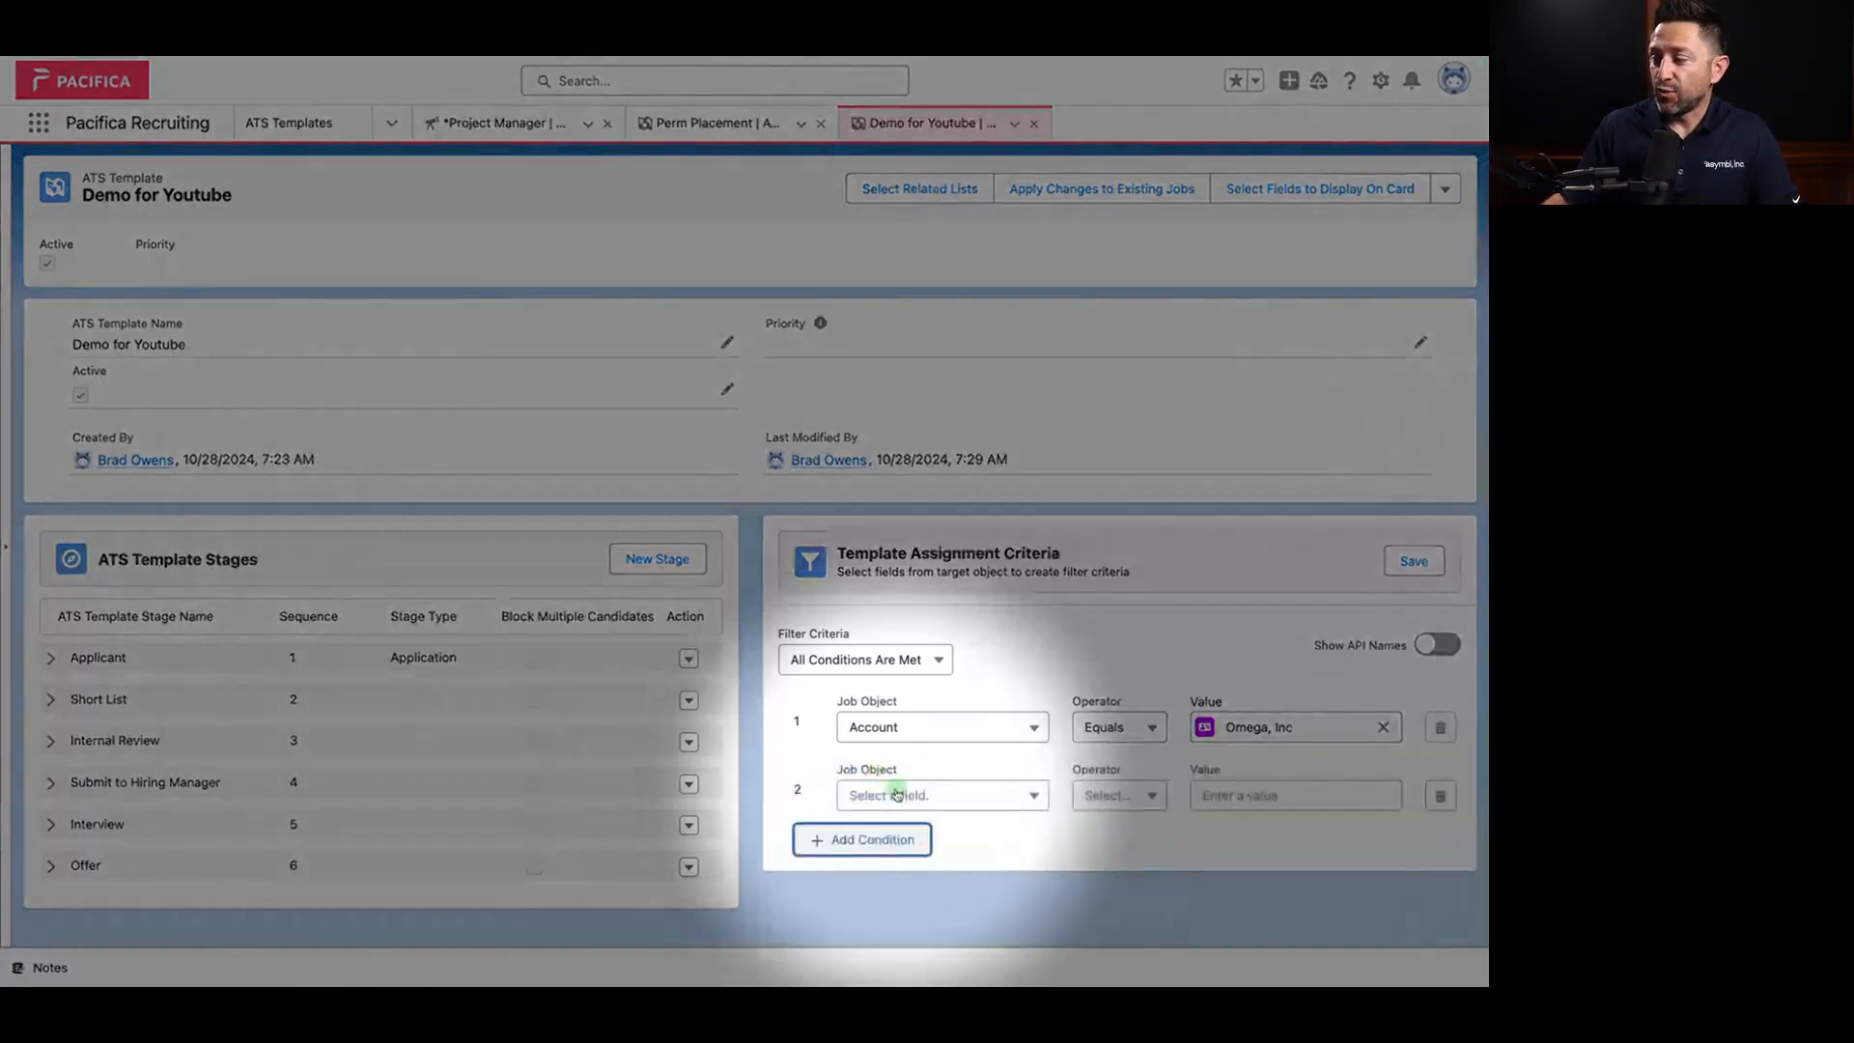
pyautogui.click(898, 794)
pyautogui.scroll(-5, 935, 908)
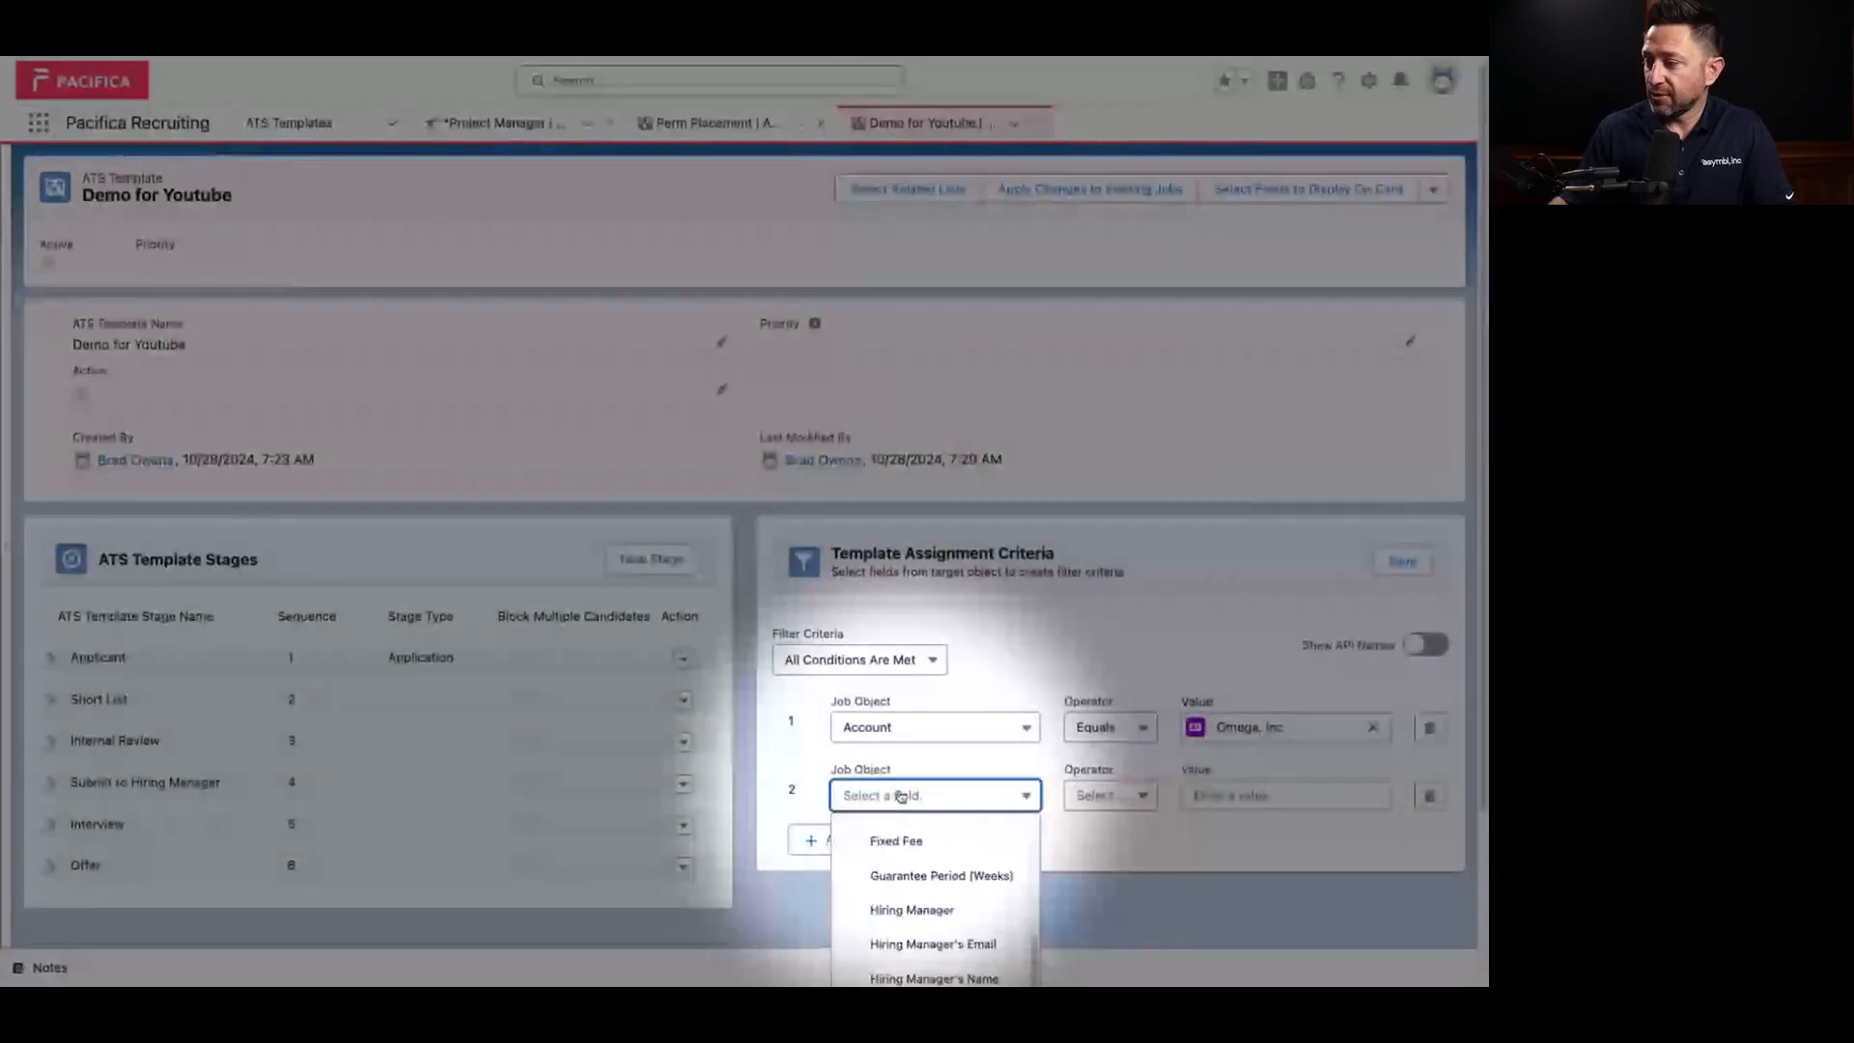
pyautogui.scroll(-6, 935, 907)
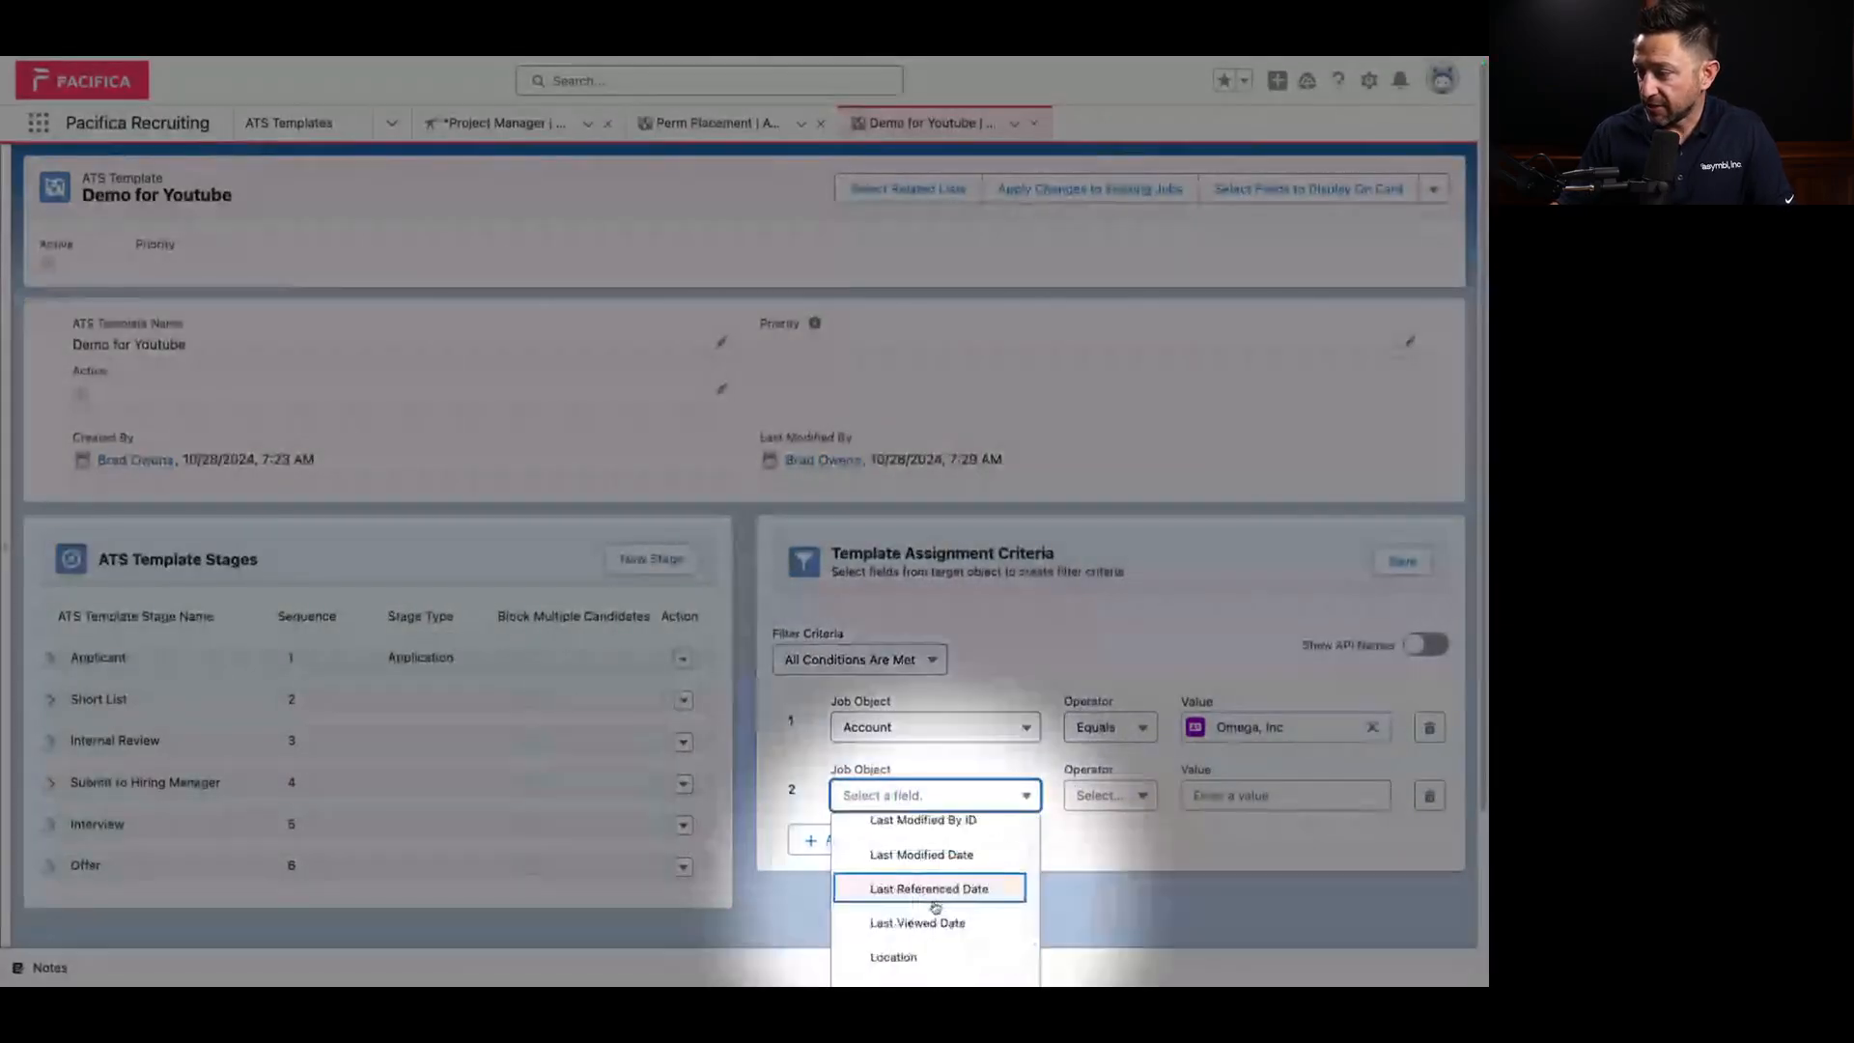
pyautogui.scroll(5, 935, 907)
pyautogui.scroll(-3, 936, 908)
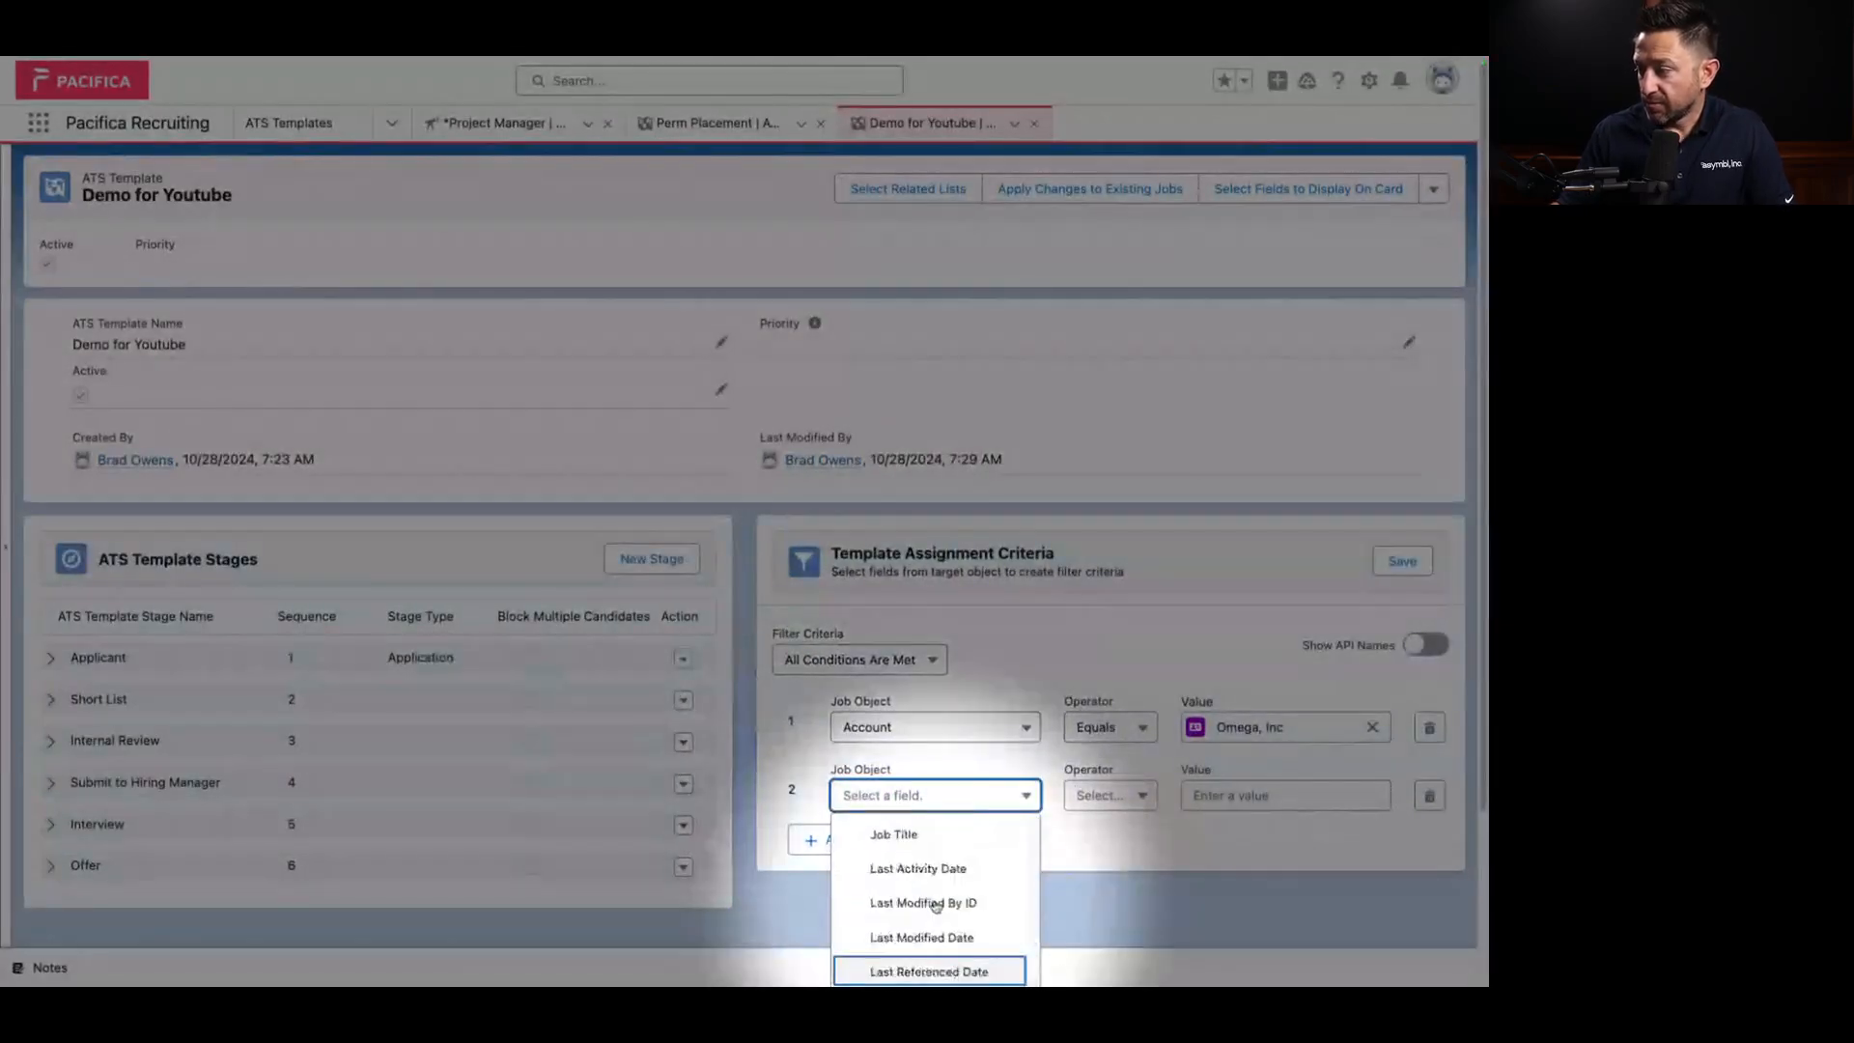
pyautogui.click(1106, 811)
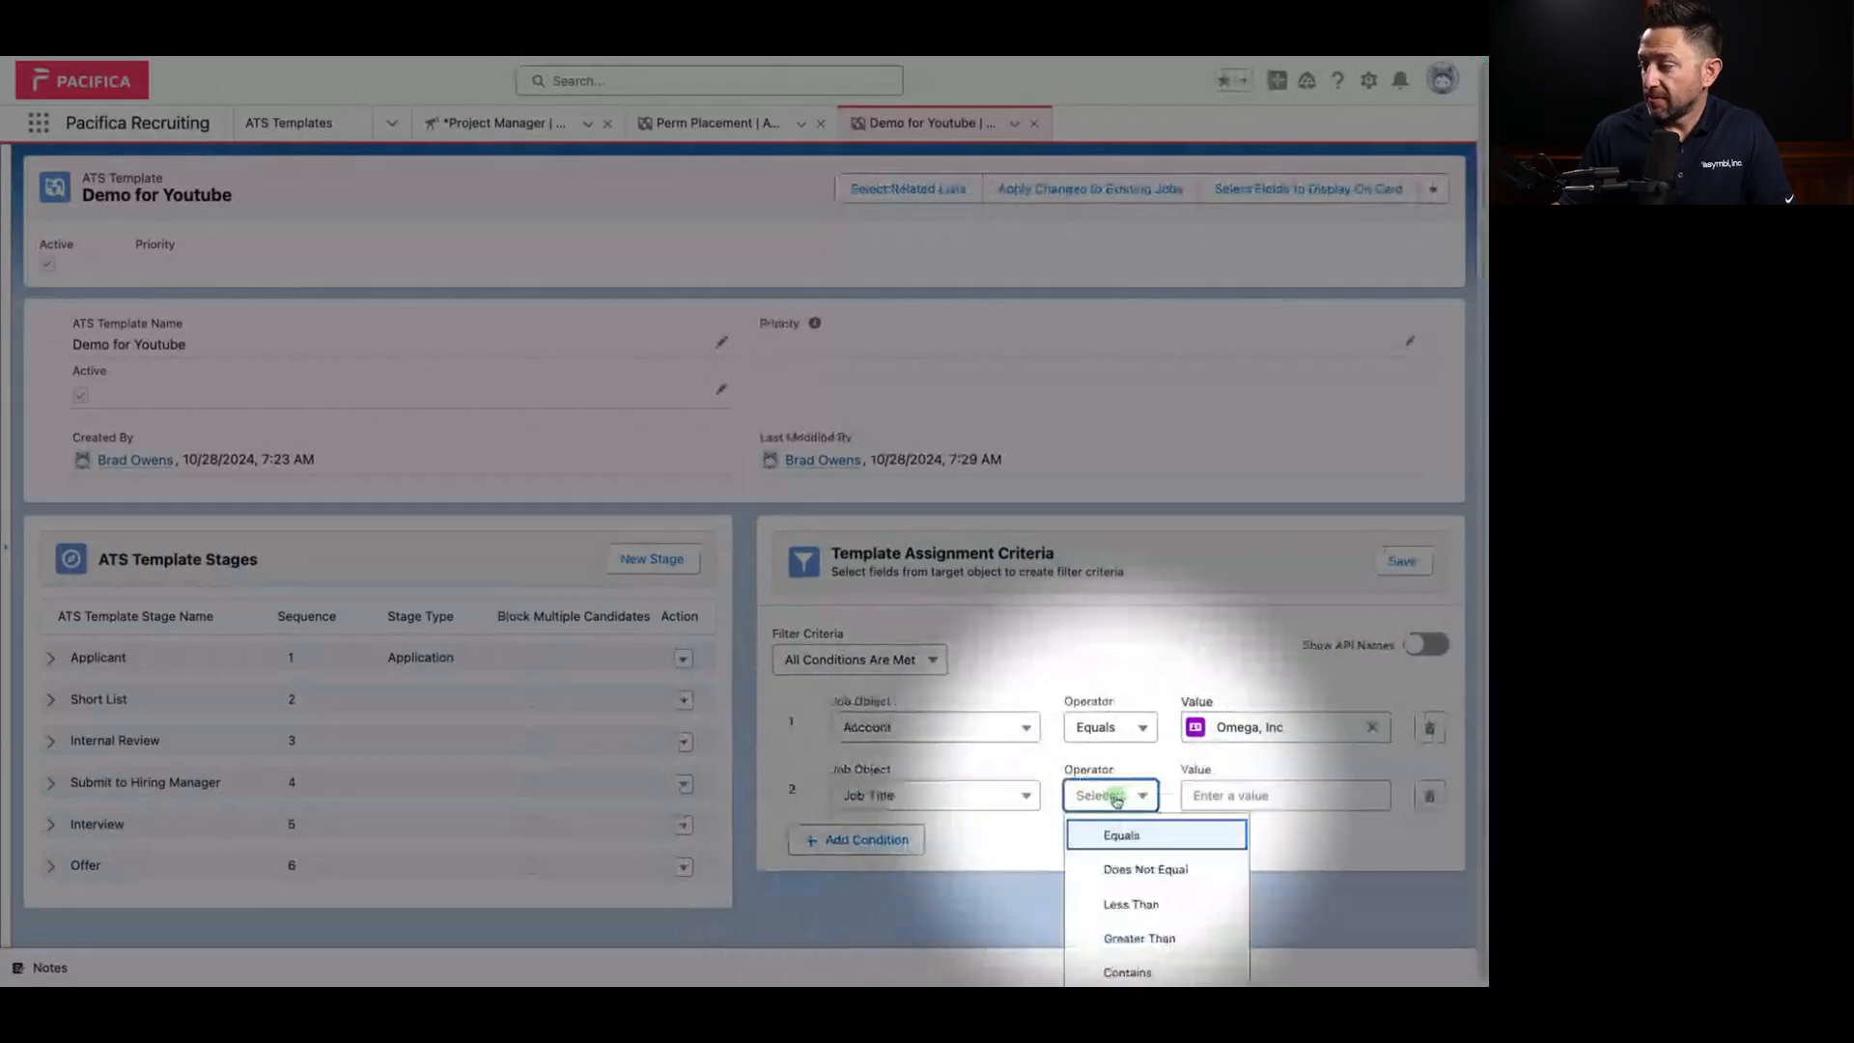
pyautogui.click(1143, 971)
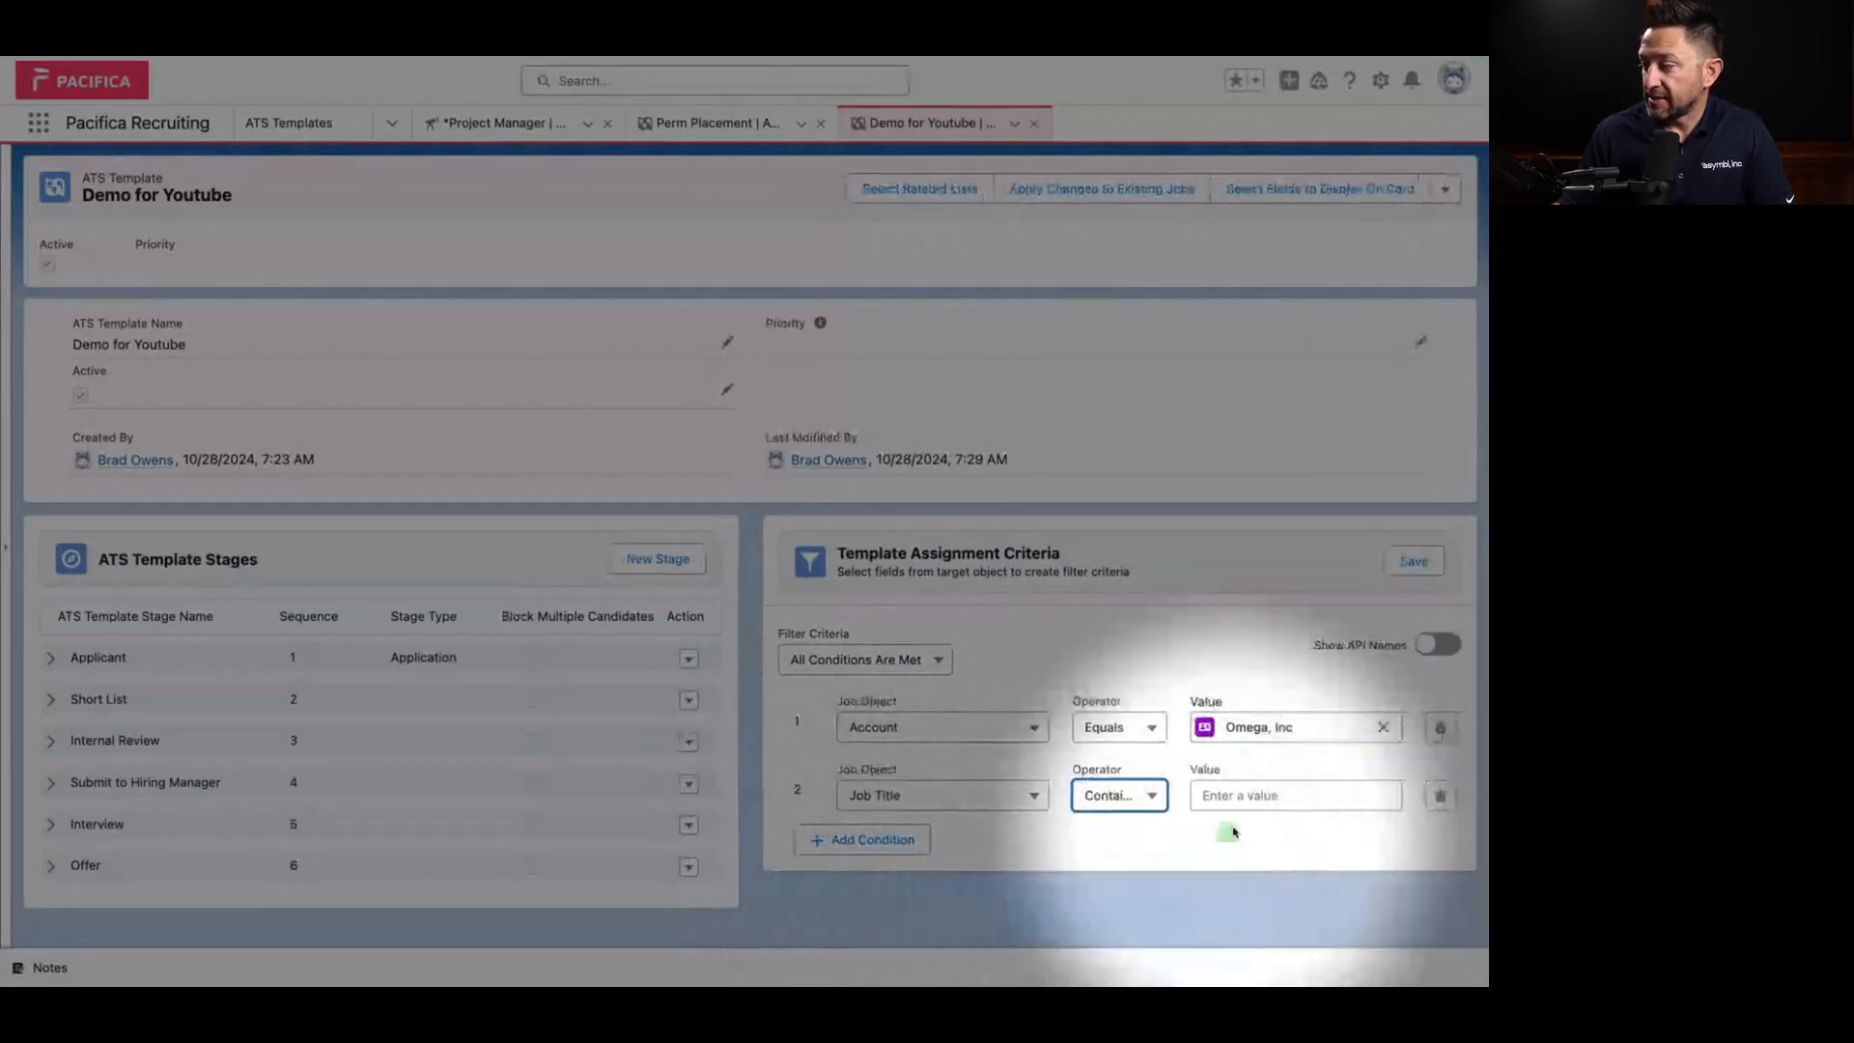
pyautogui.click(1244, 797)
pyautogui.write('Accounting')
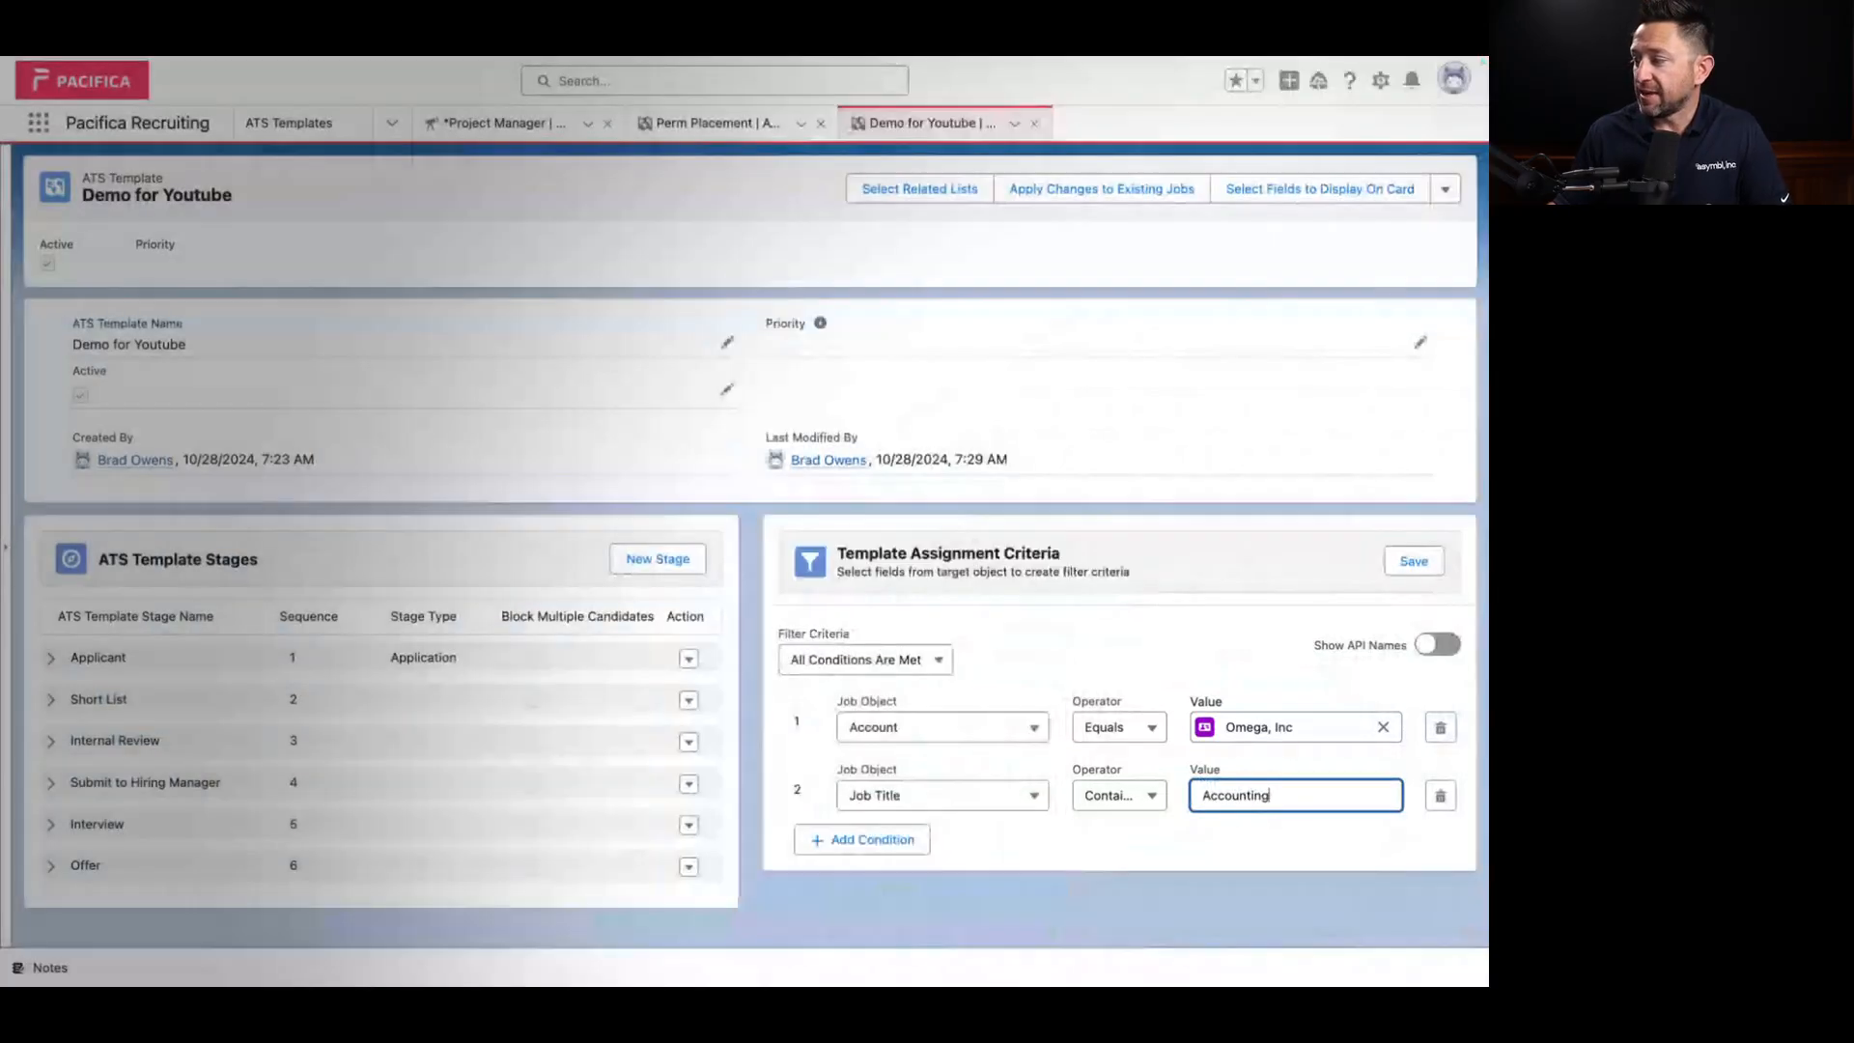
pyautogui.click(1222, 834)
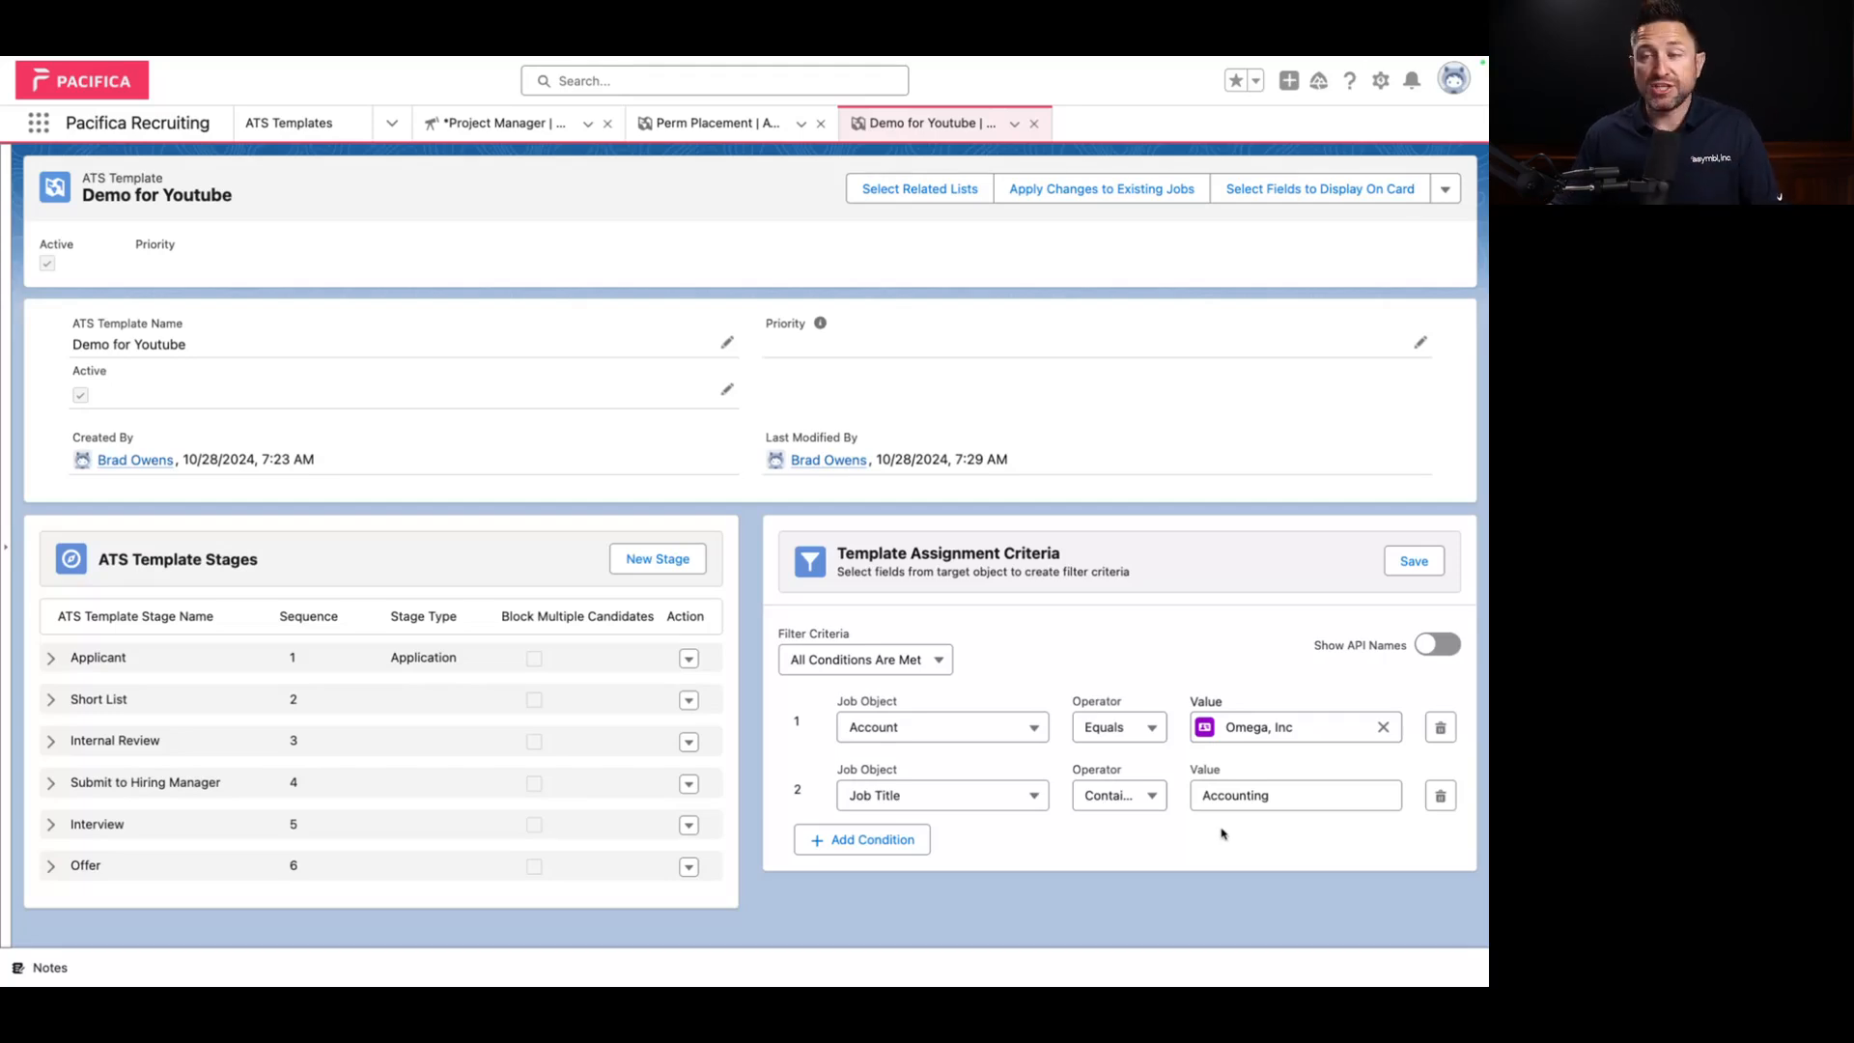
# Step: Open the *Project Manager job and move the second, third and fourth Application applicants together to the Internal Review stage
pyautogui.click(502, 123)
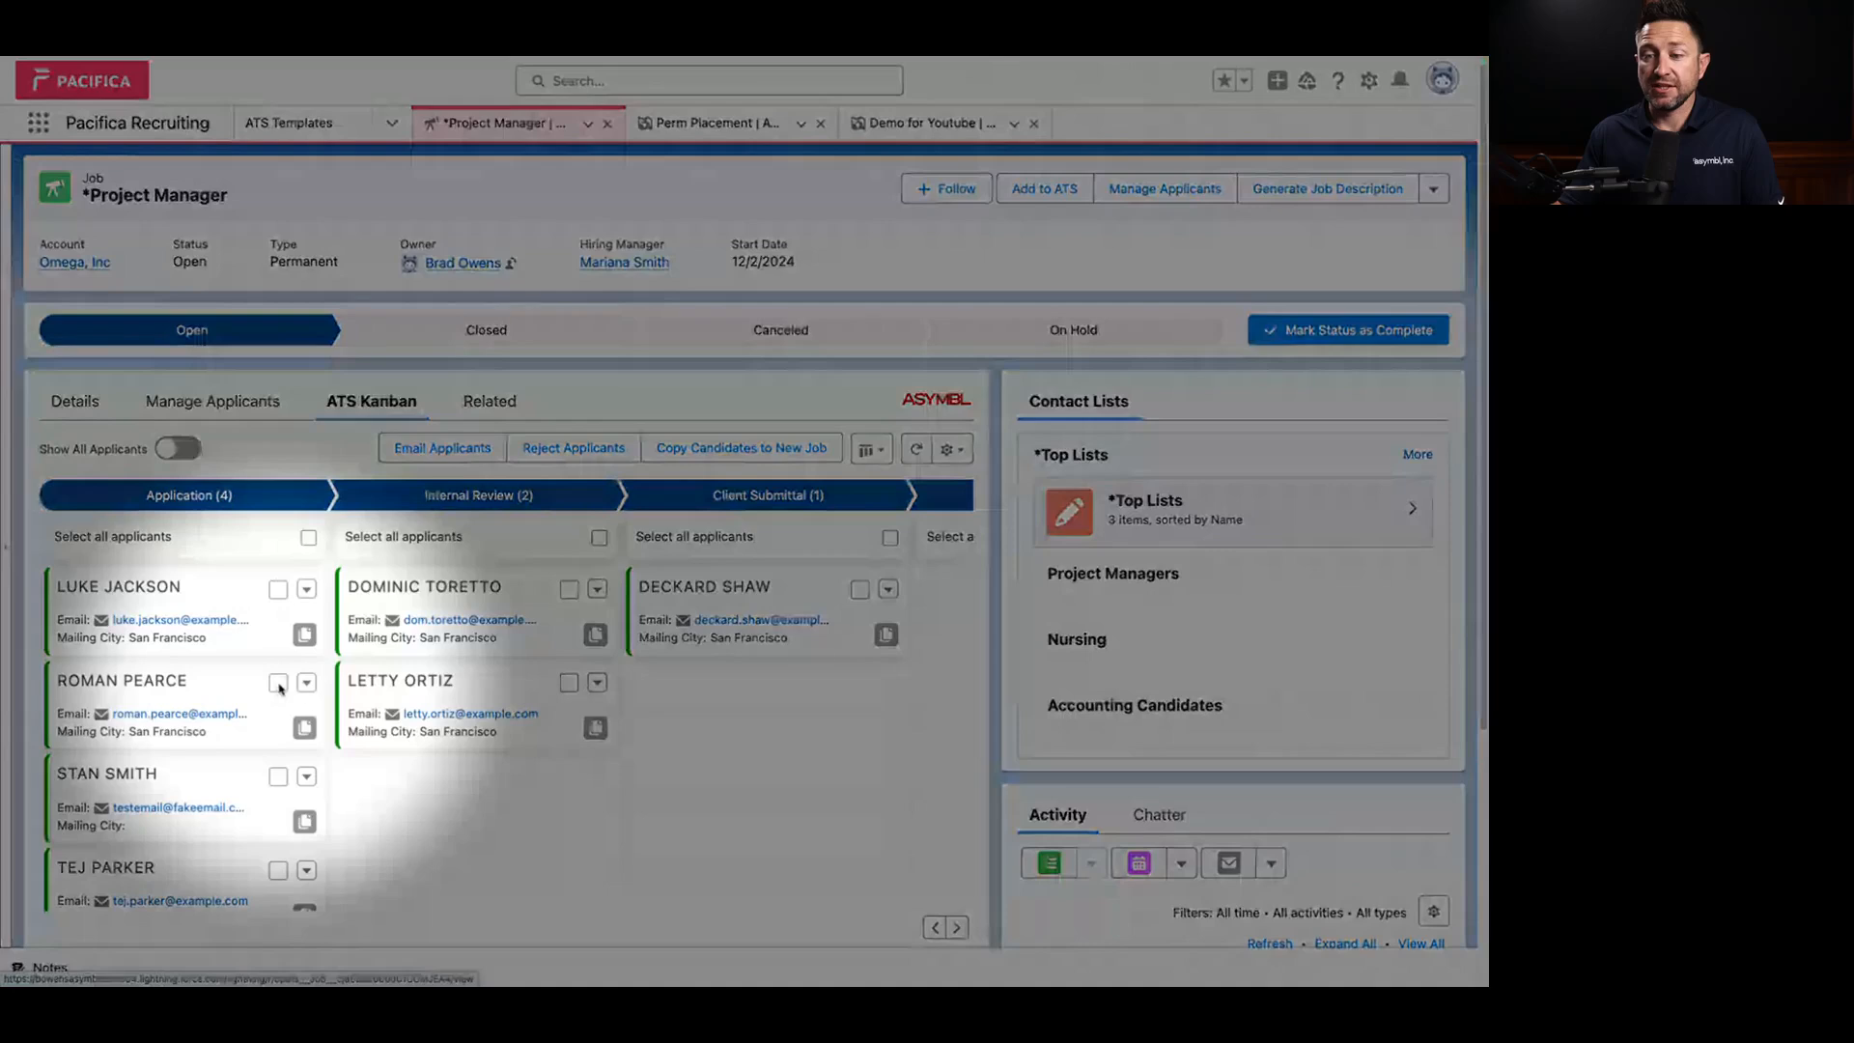
pyautogui.click(278, 683)
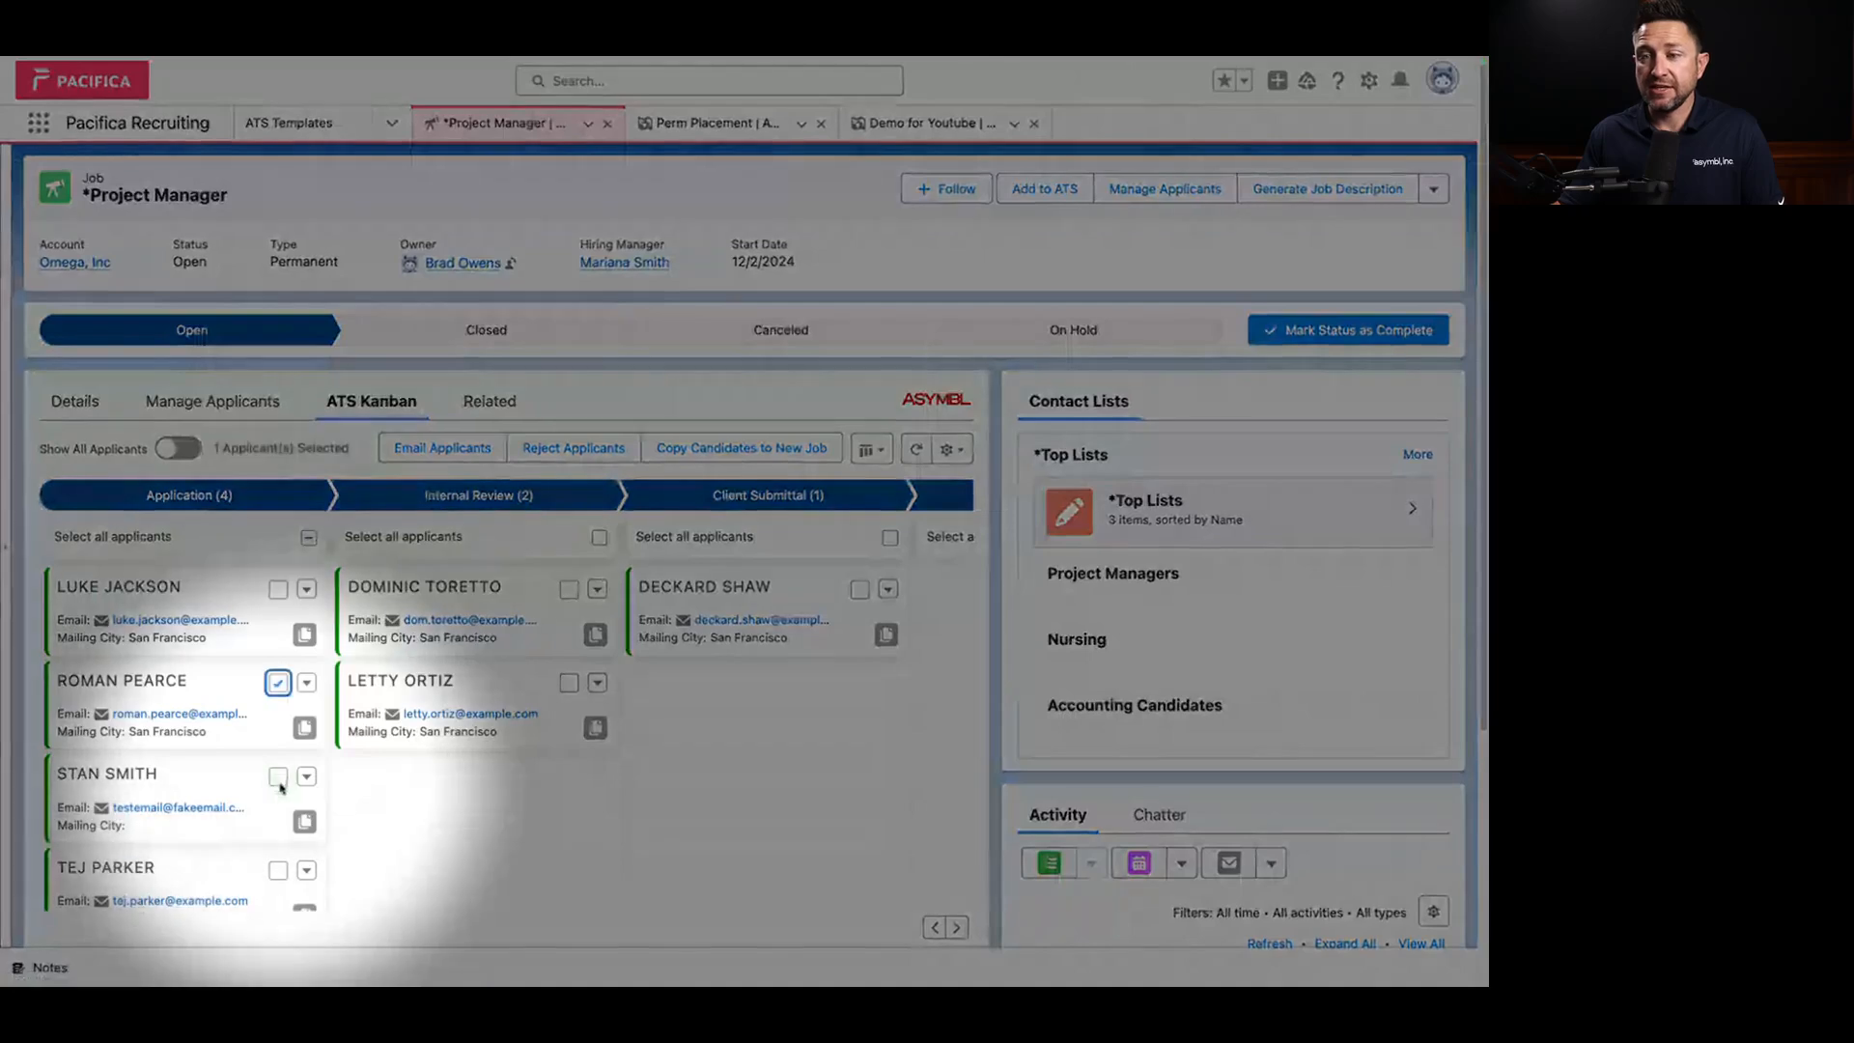
pyautogui.click(278, 777)
pyautogui.click(279, 871)
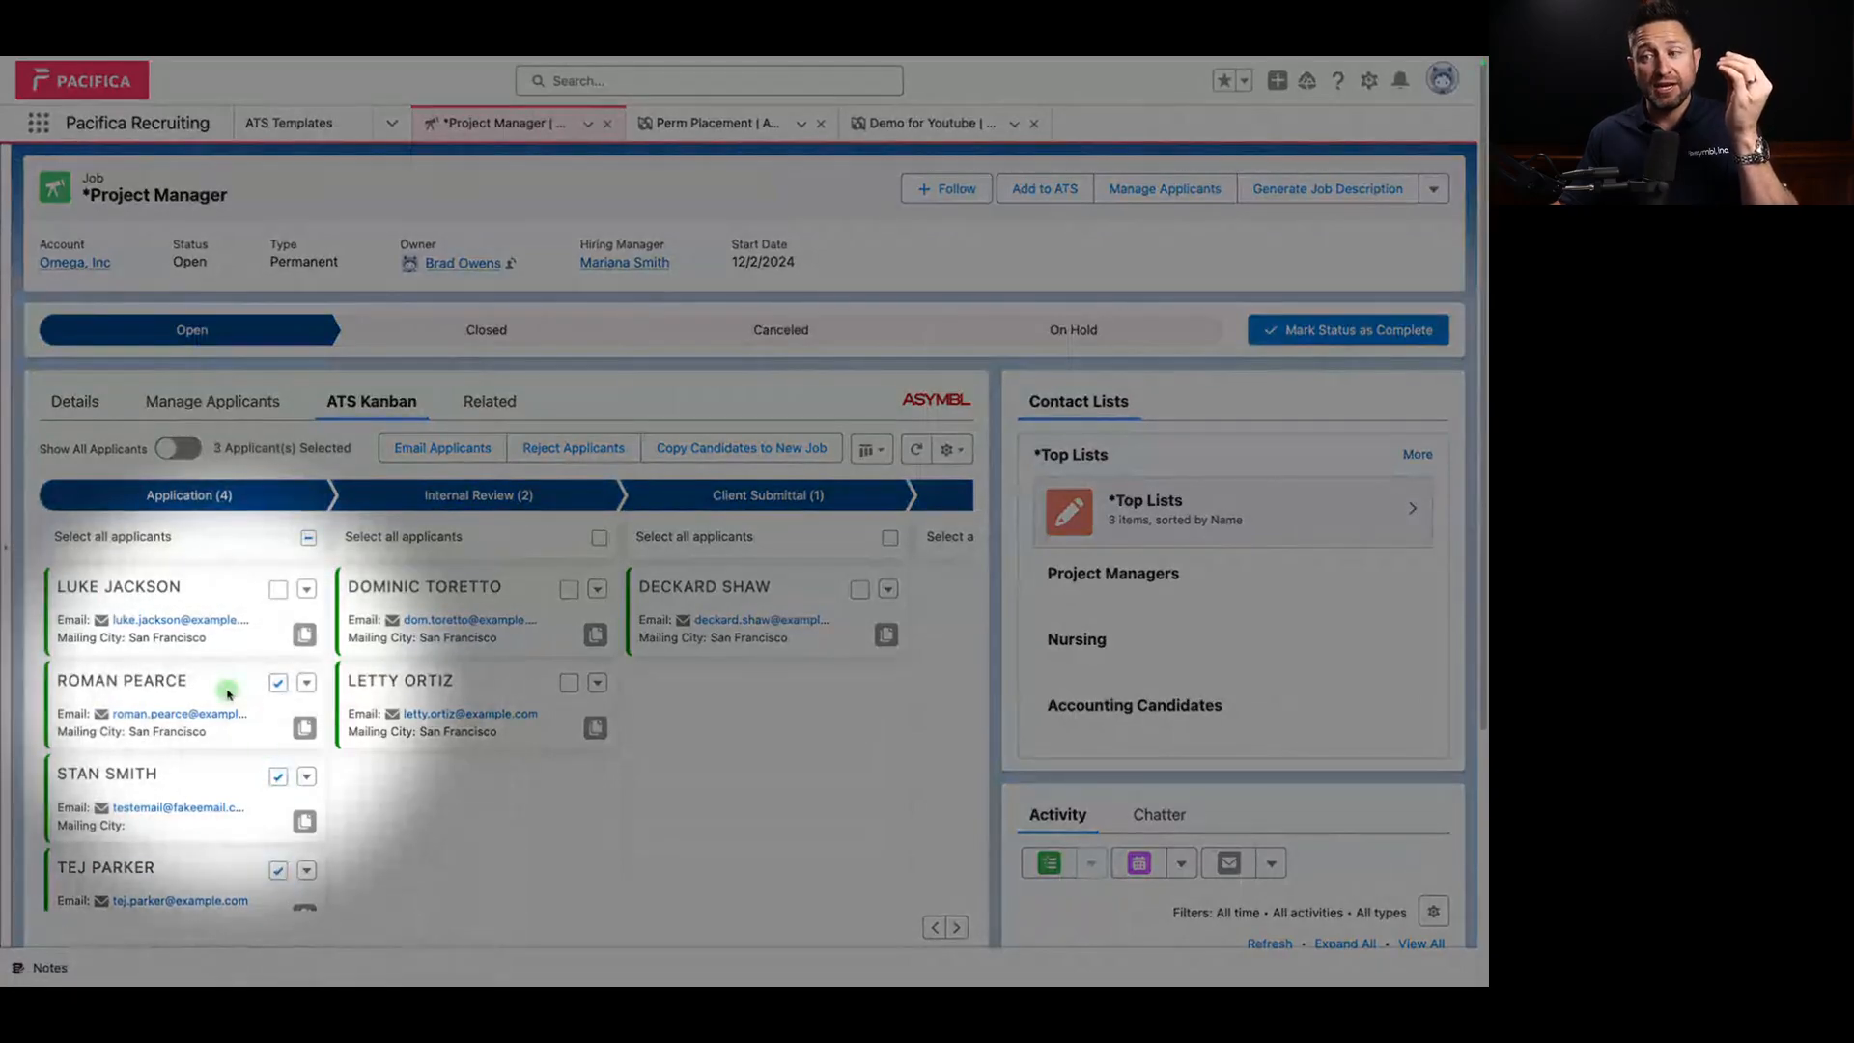
pyautogui.moveTo(229, 694); pyautogui.dragTo(505, 605)
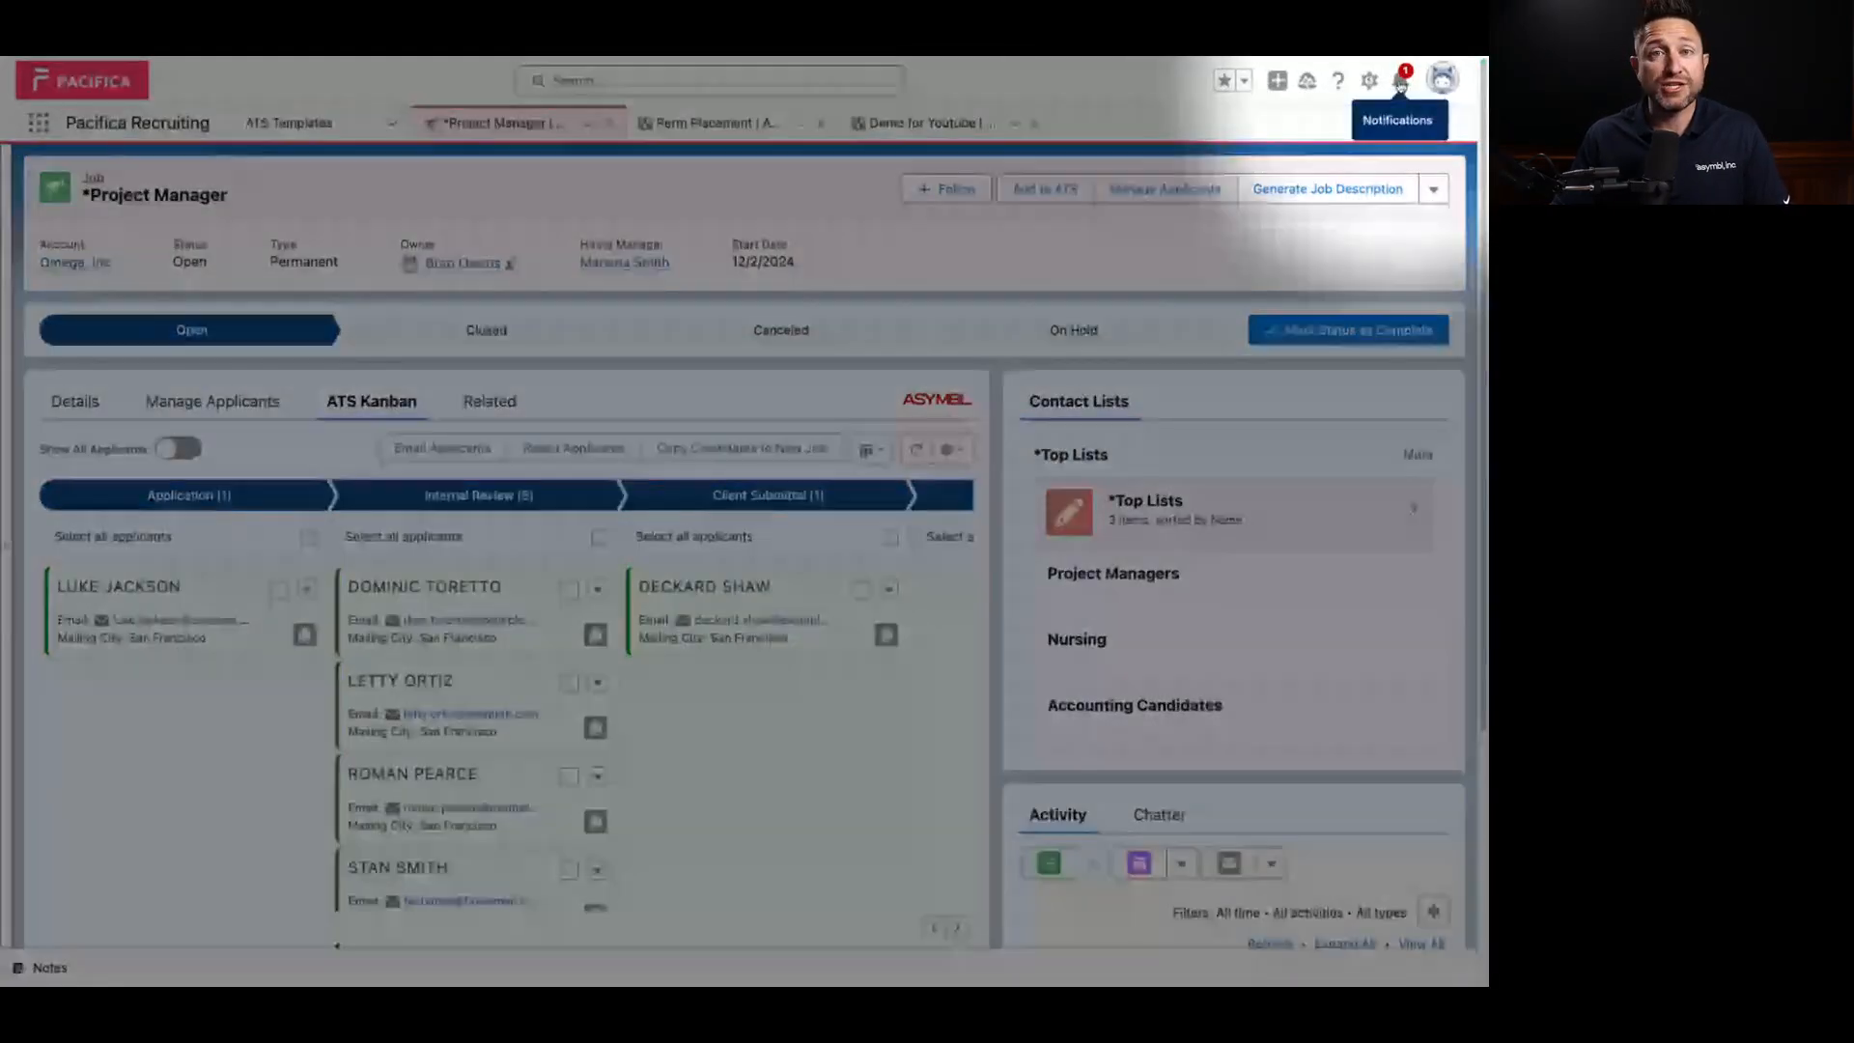
# Step: View the notifications and open the newest one about new candidates to review for the *Project Manager job
pyautogui.click(1400, 83)
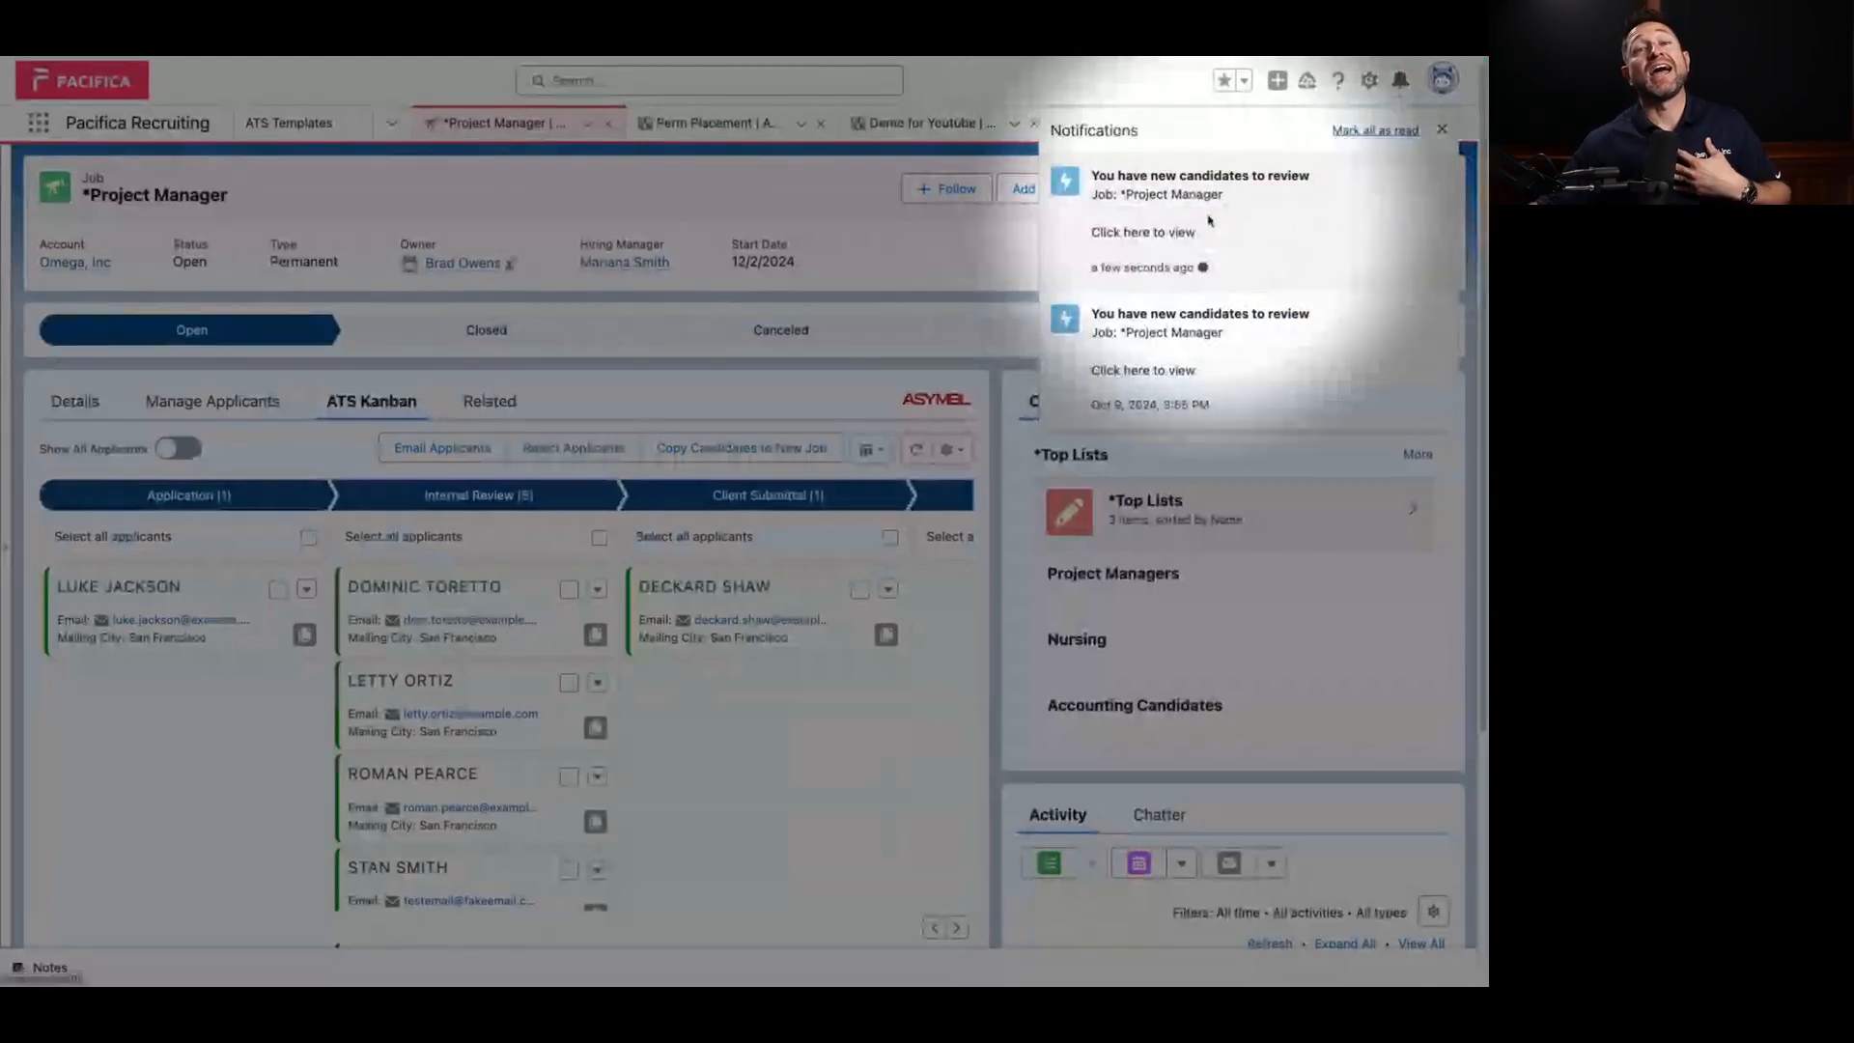
pyautogui.click(1147, 232)
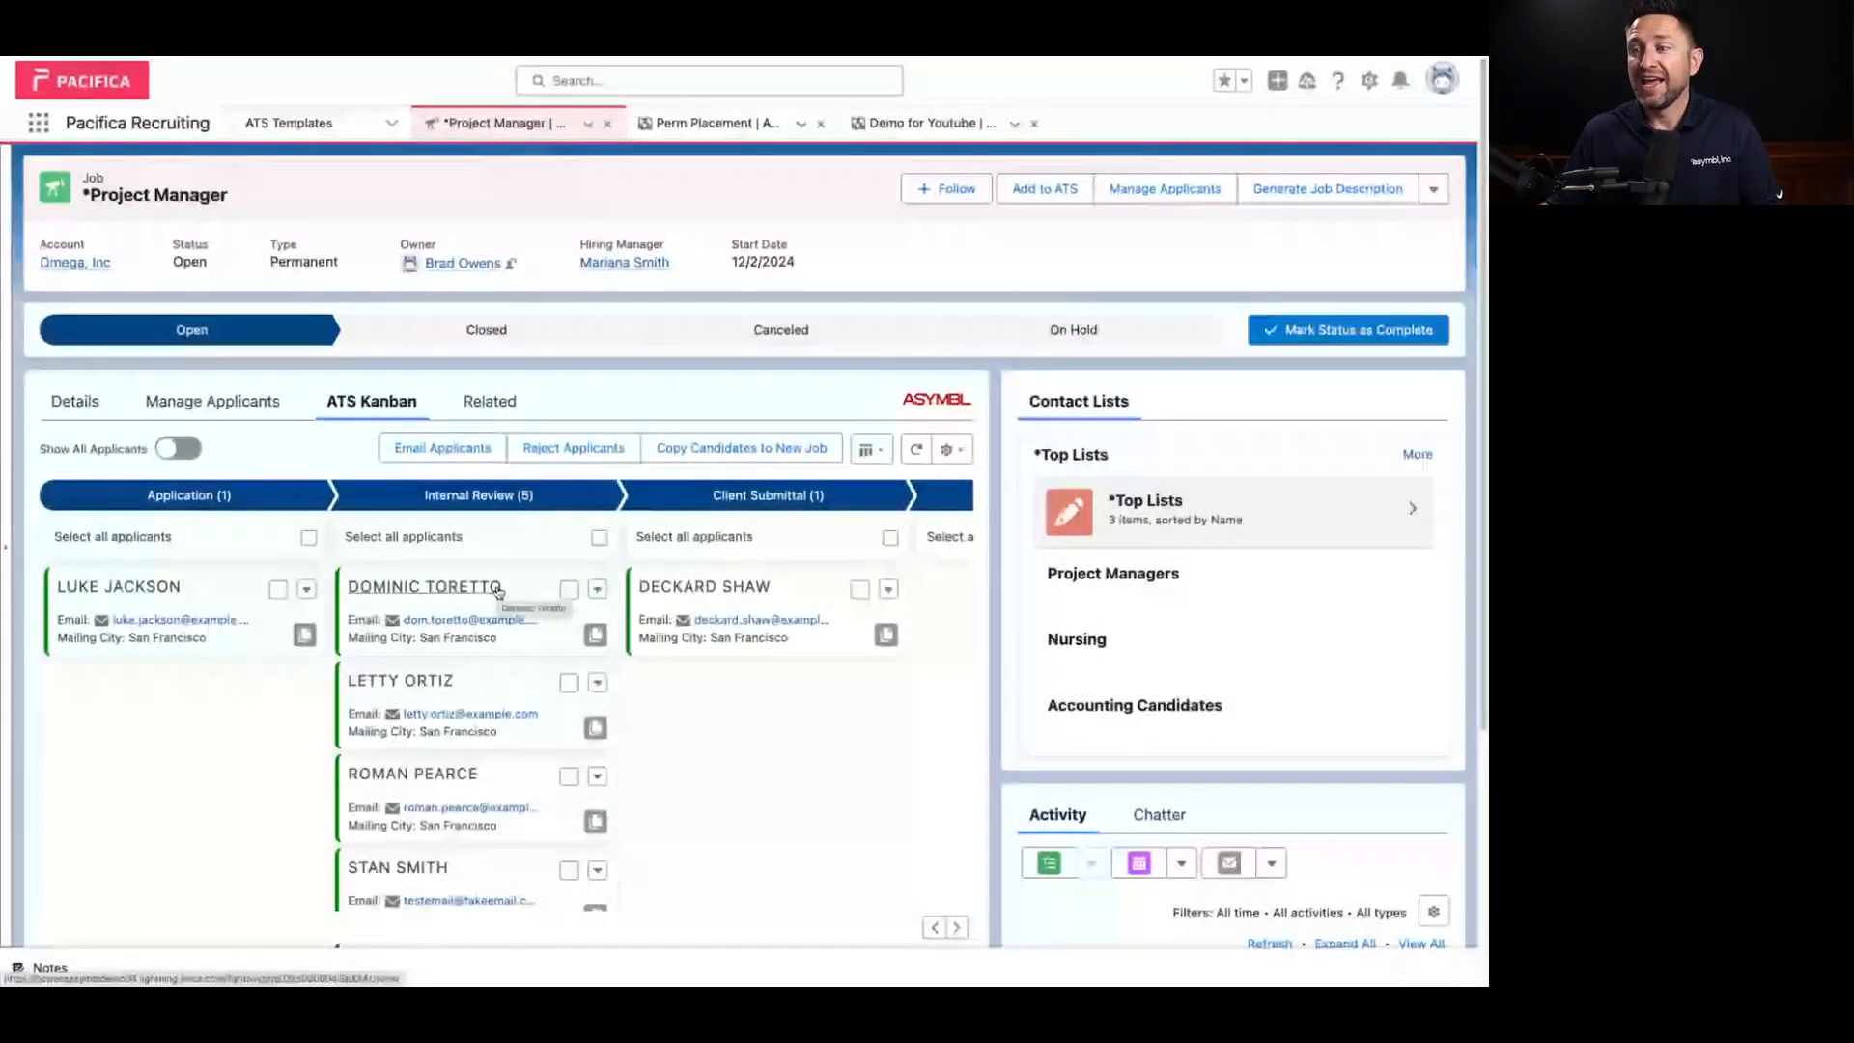
# Step: Move the first Internal Review applicant to the Client Submittal stage, skipping the email to the hiring manager
pyautogui.scroll(-1, 498, 592)
pyautogui.scroll(-3, 498, 615)
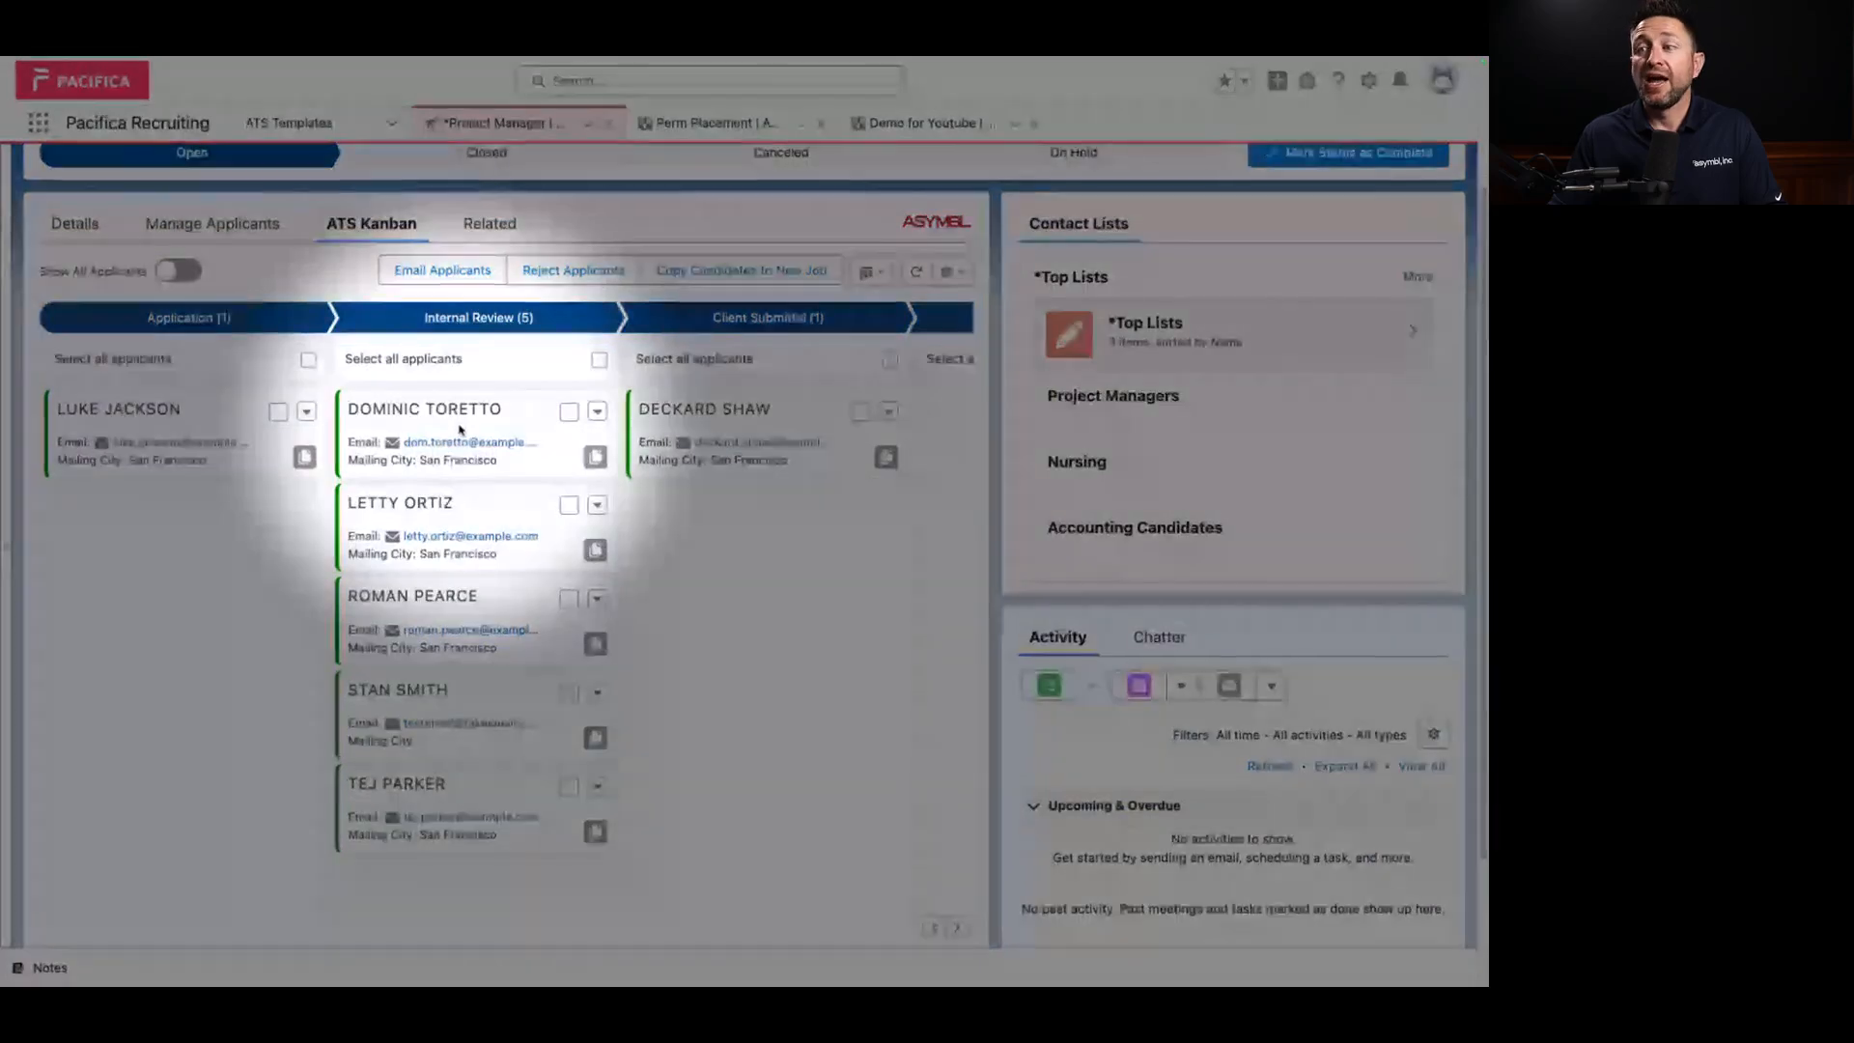
pyautogui.moveTo(460, 426); pyautogui.dragTo(757, 488)
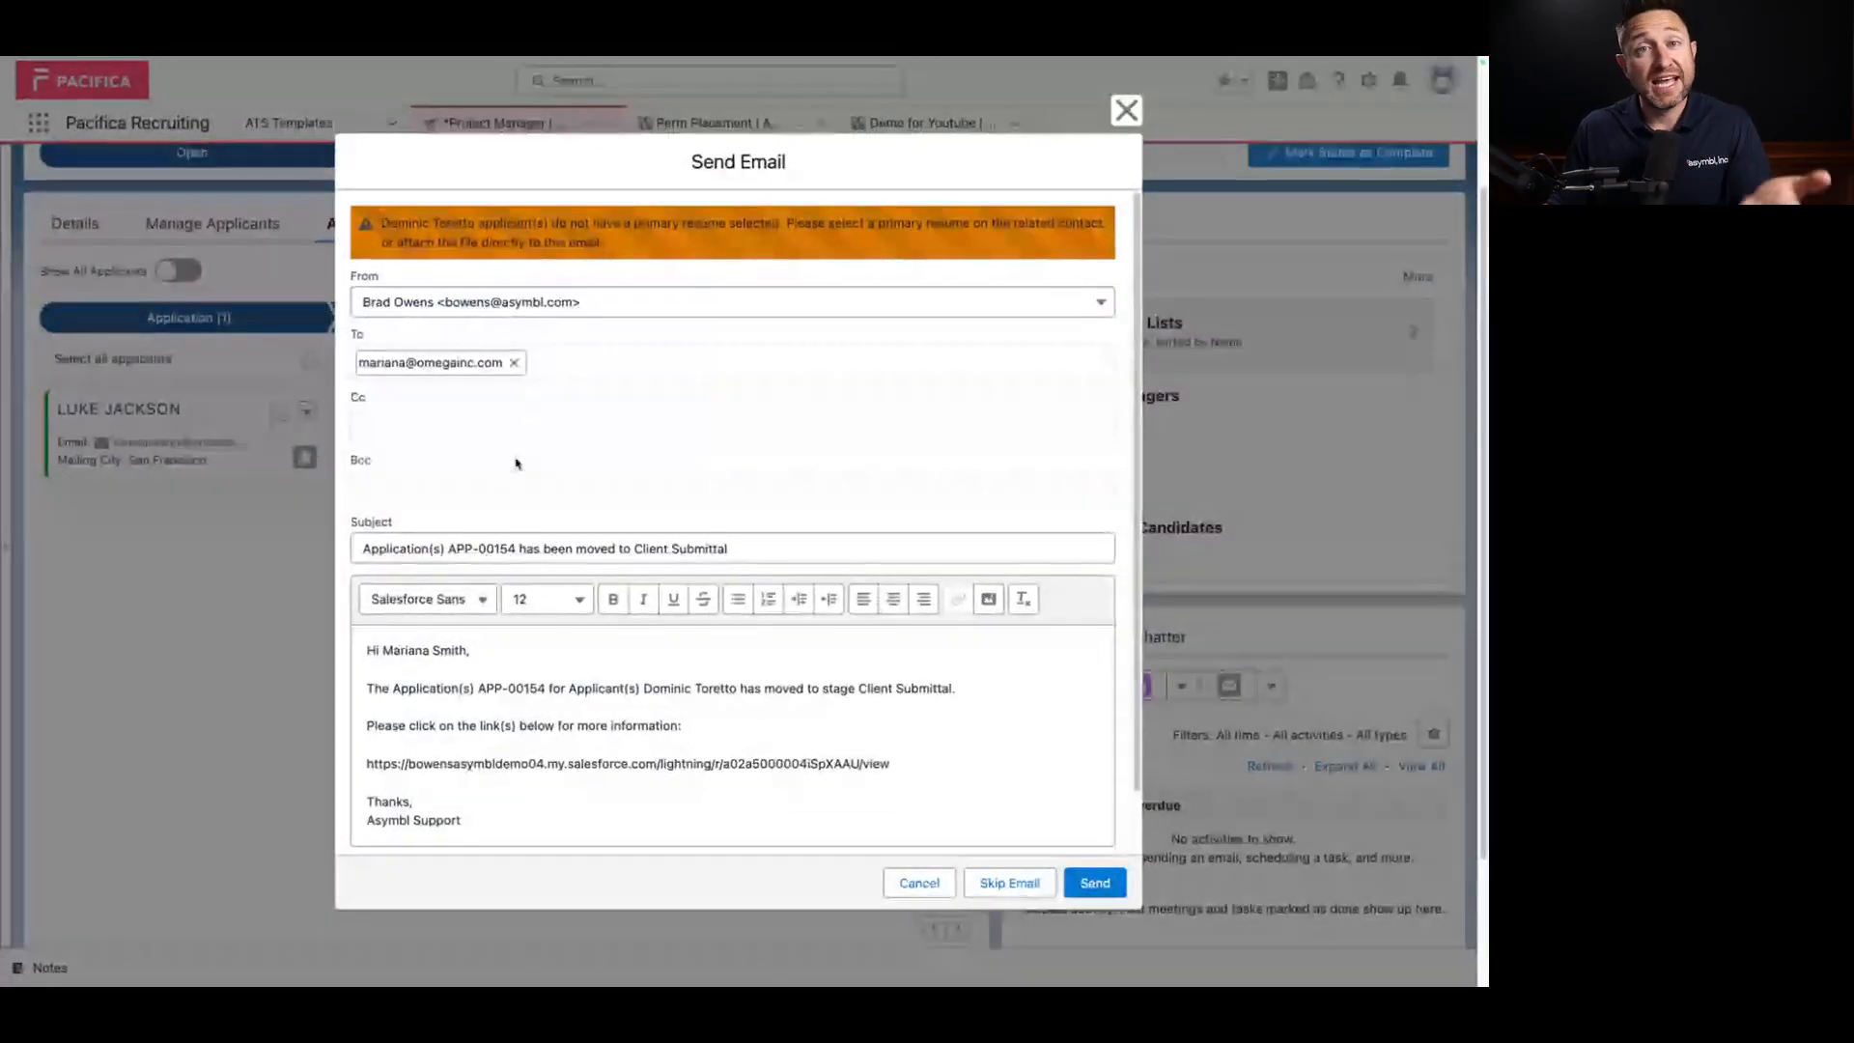
pyautogui.scroll(-2, 494, 656)
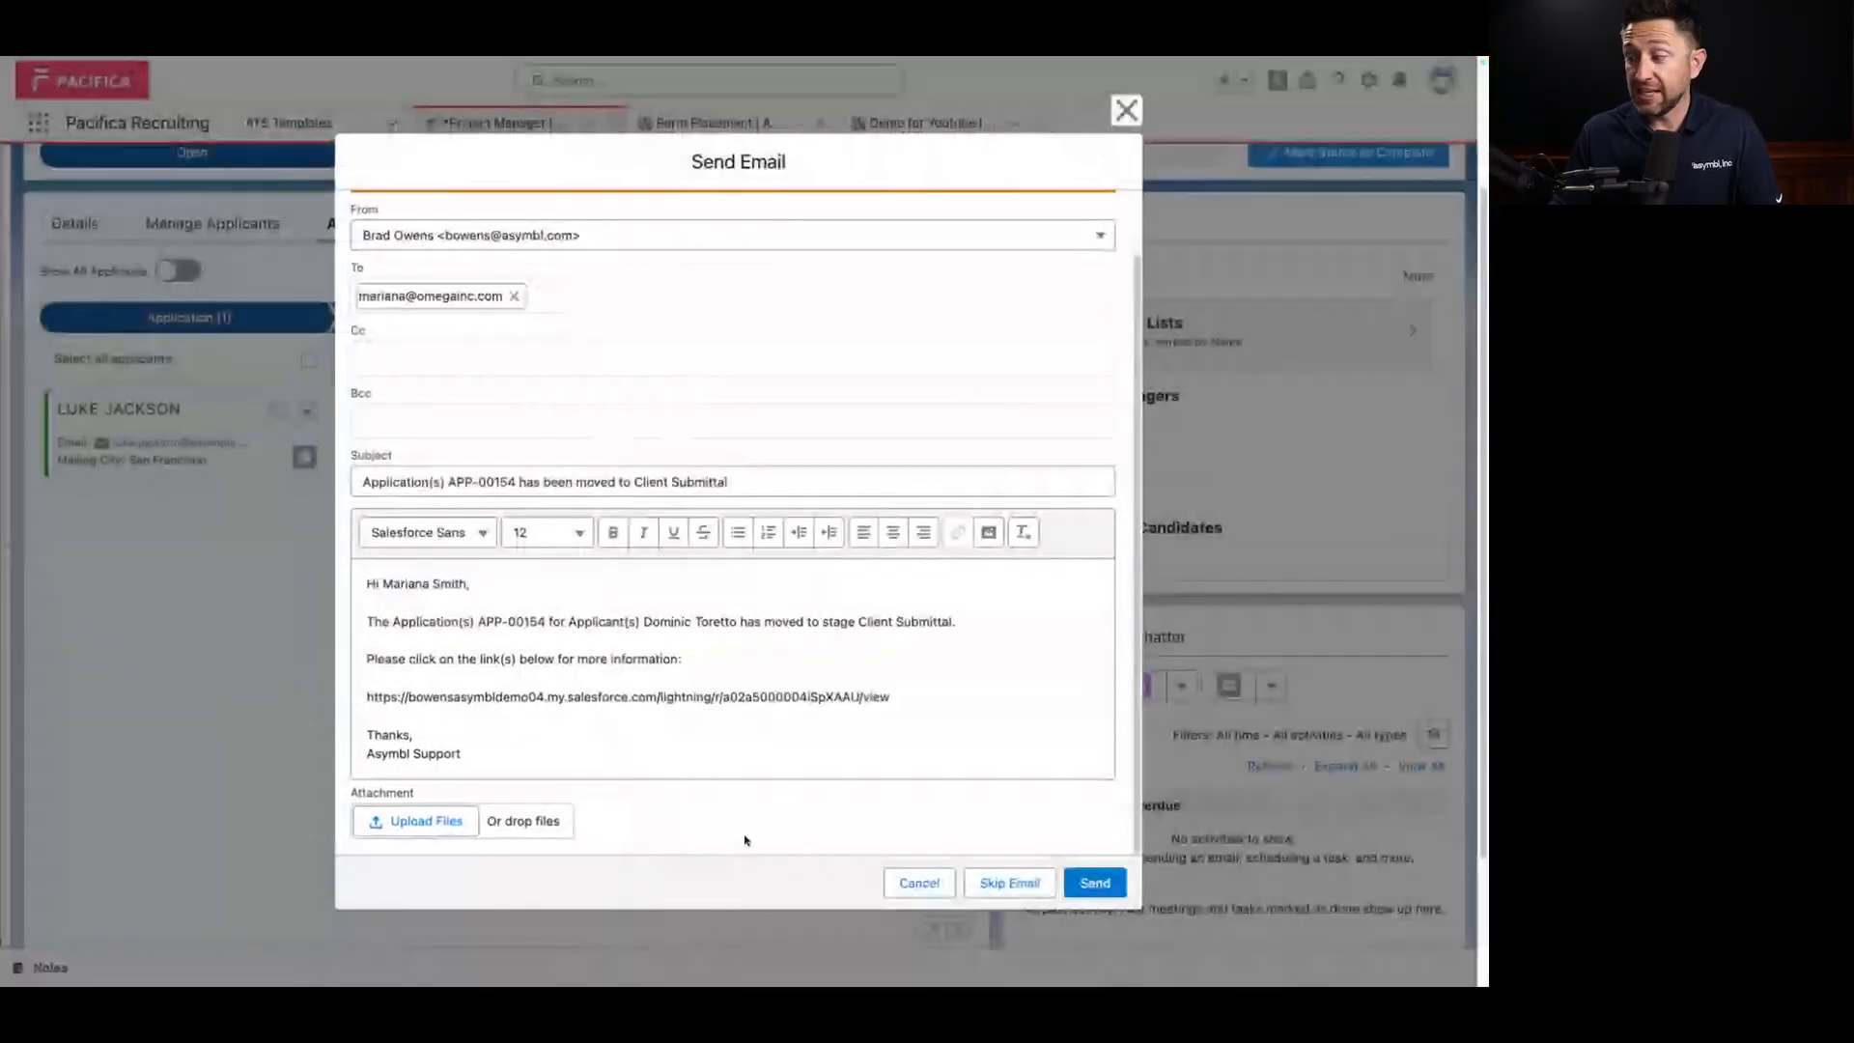
pyautogui.click(987, 882)
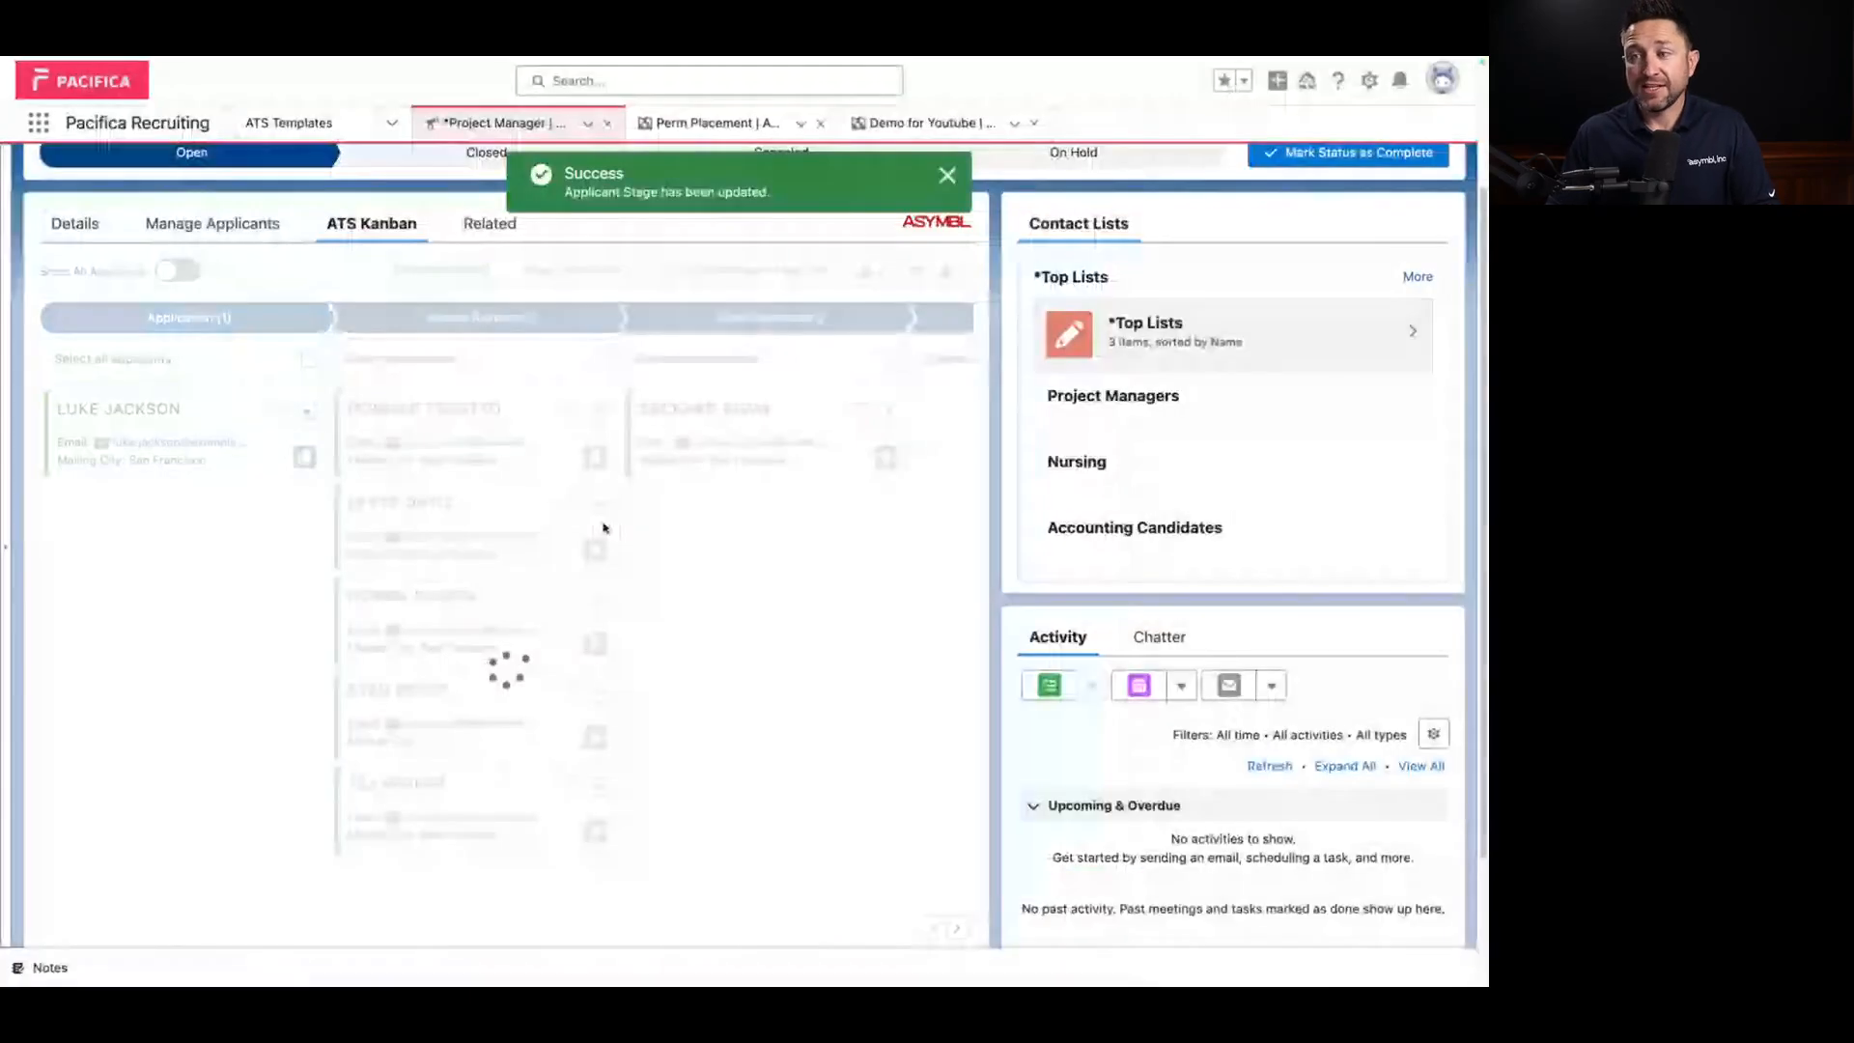
# Step: Try moving the first Client Submittal applicant to Interview, set the interview date to Nov 4, 2024, and dismiss the interview form
pyautogui.hscroll(5, 725, 634)
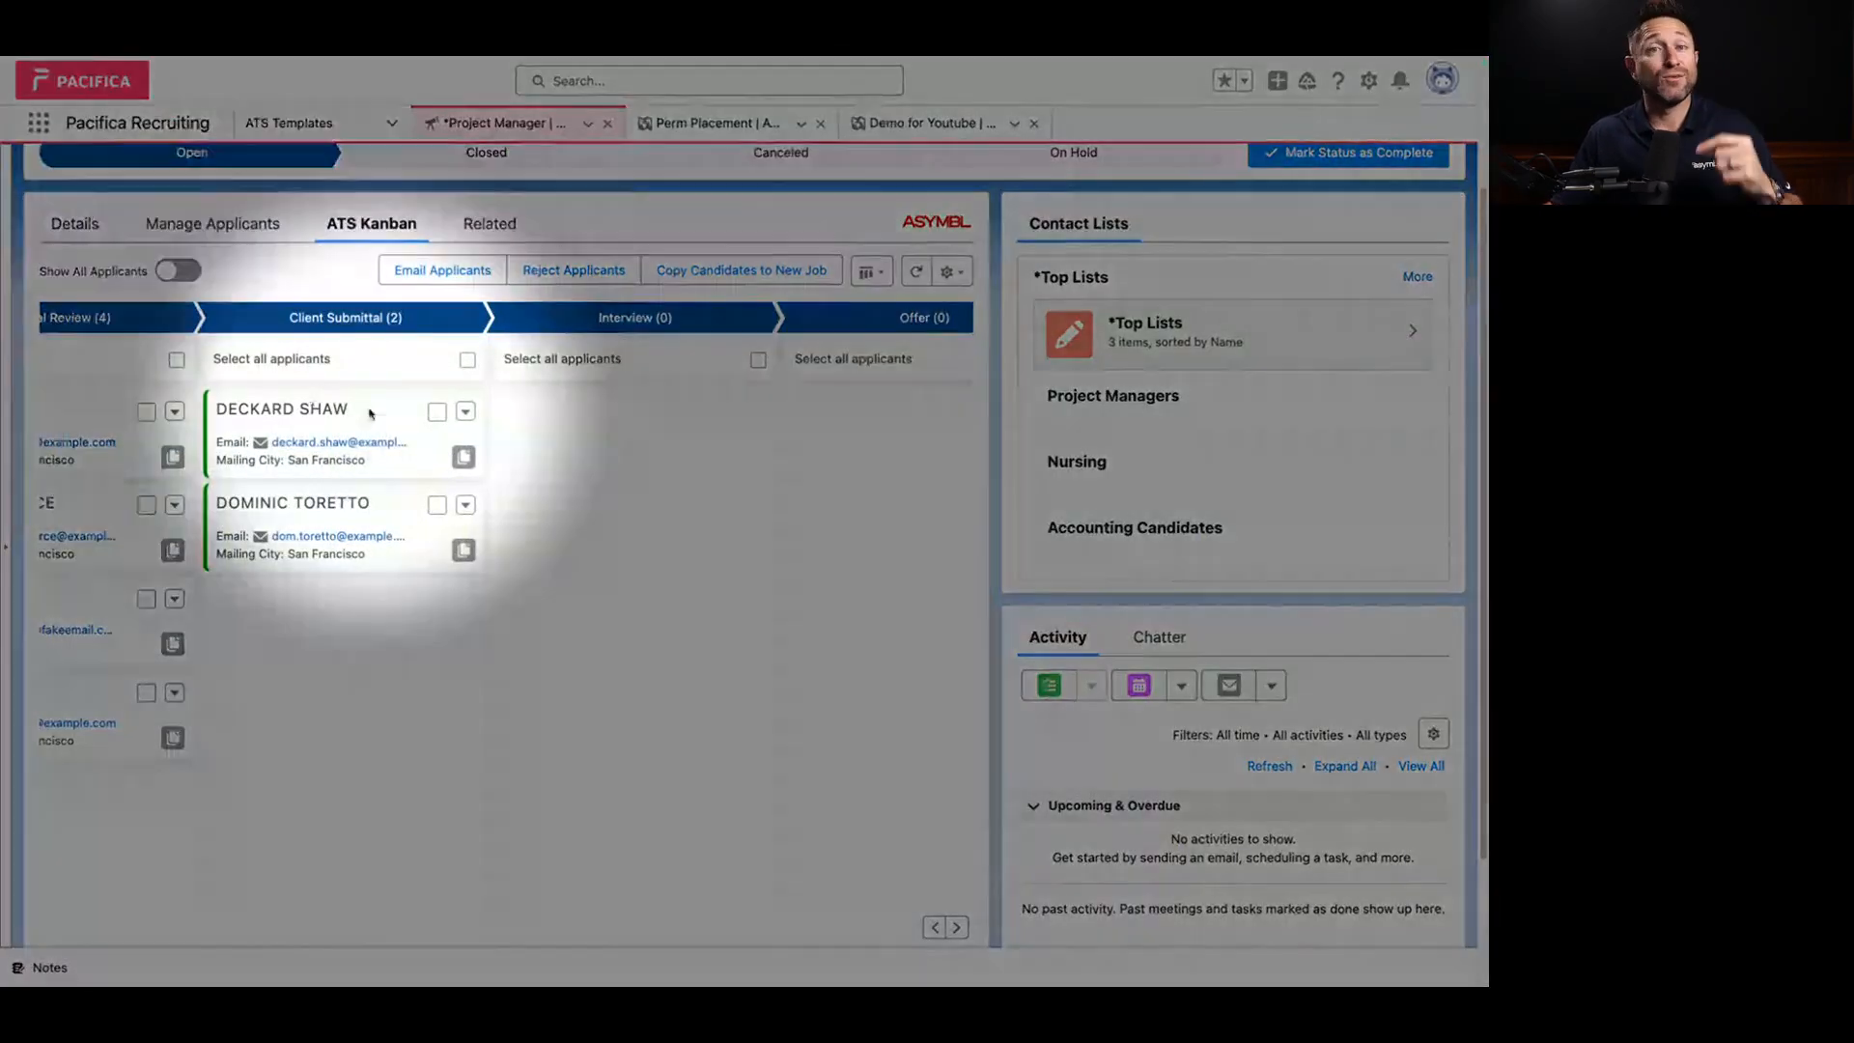
pyautogui.moveTo(369, 414)
pyautogui.mouseDown()
pyautogui.moveTo(542, 542)
pyautogui.moveTo(639, 421)
pyautogui.mouseUp()
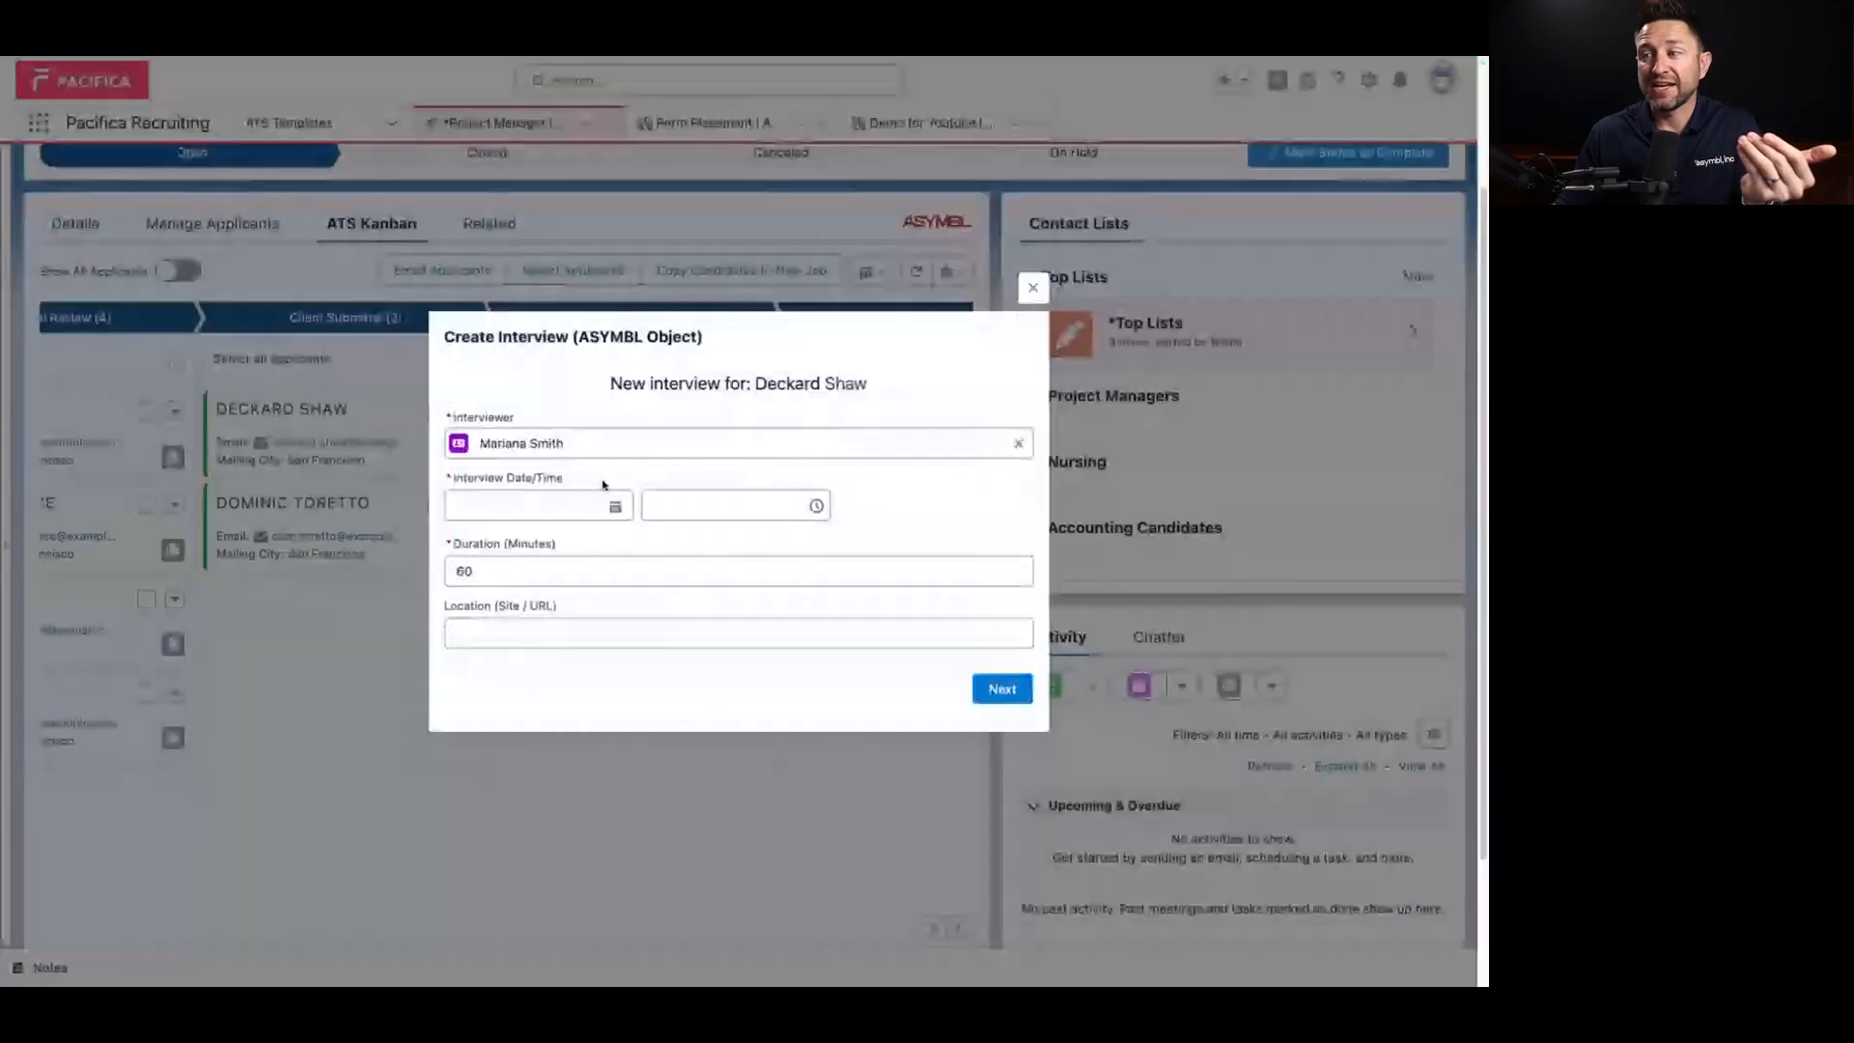
pyautogui.click(597, 504)
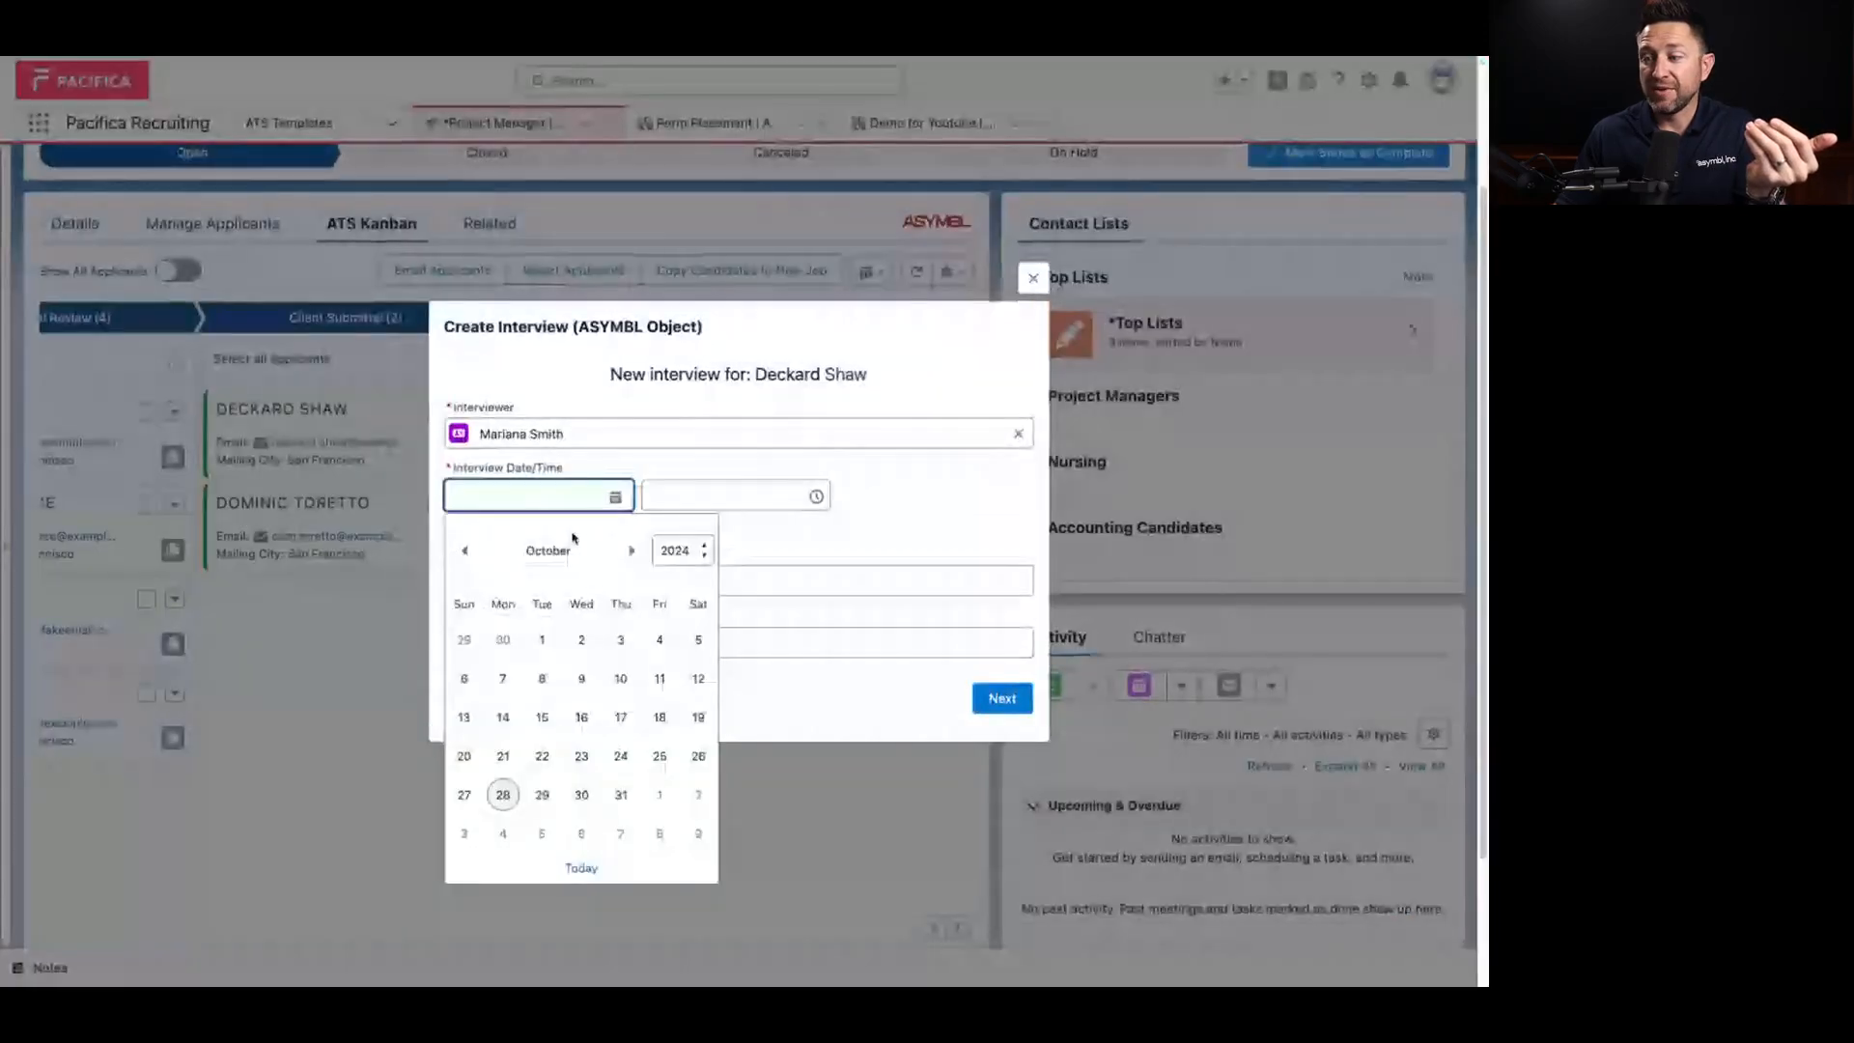
pyautogui.click(503, 834)
pyautogui.click(542, 576)
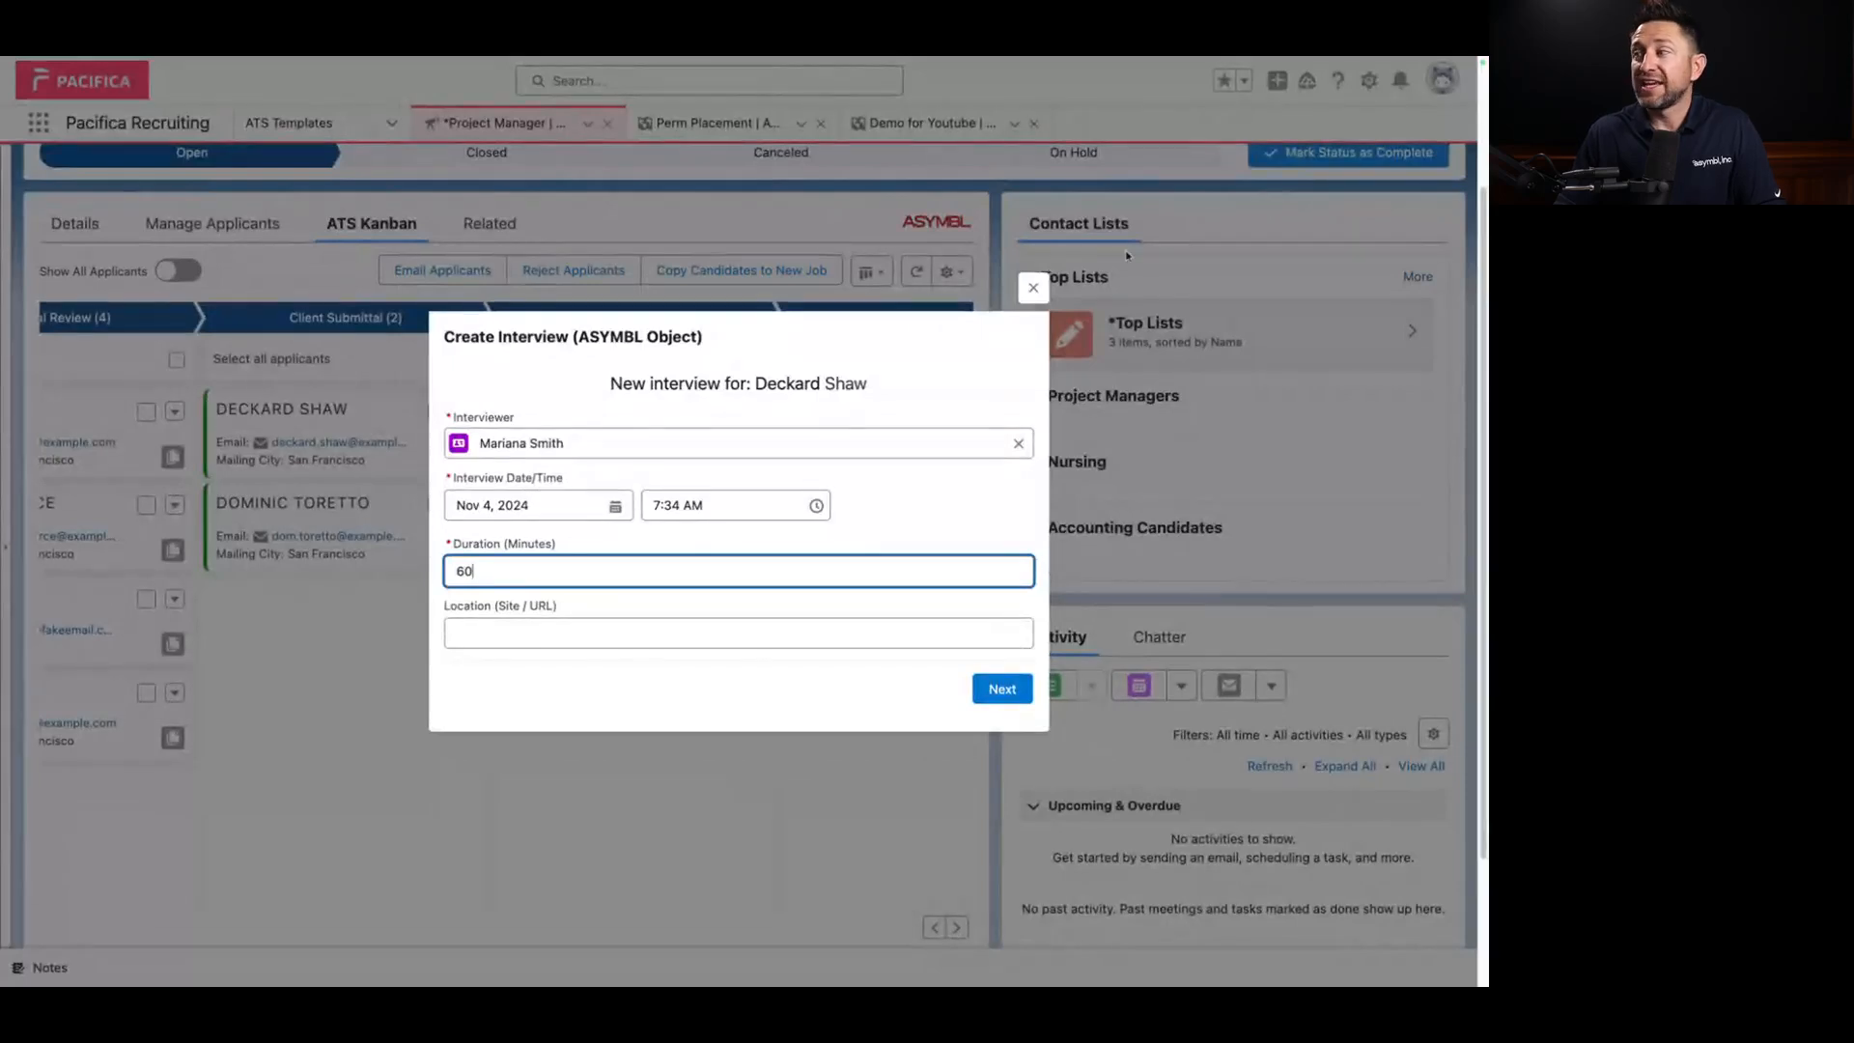
pyautogui.click(1029, 292)
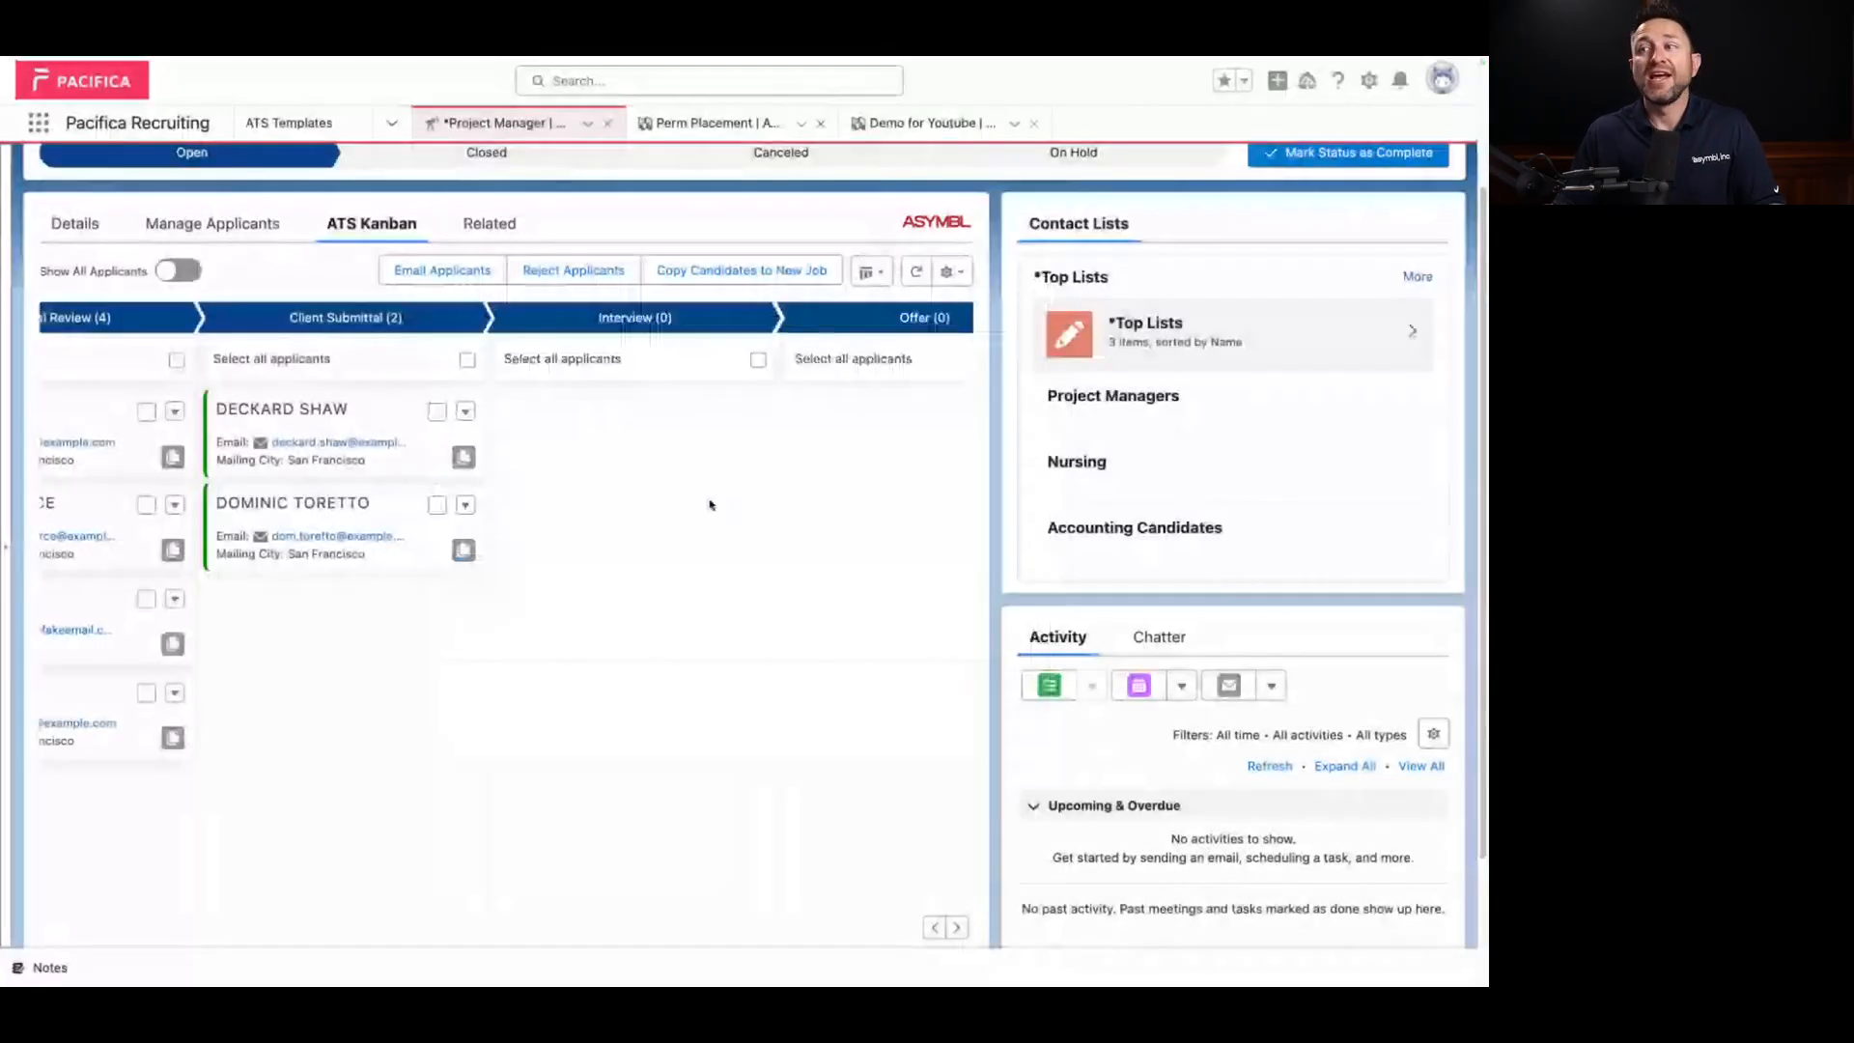